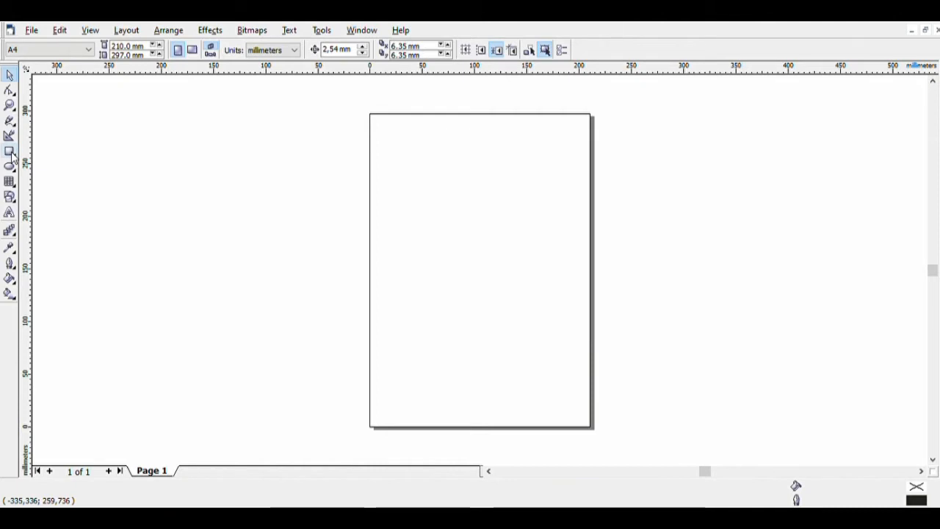
Draw a rectangle covering the whole A4 page, deleting a stray one drawn off-page
left_click(10, 153)
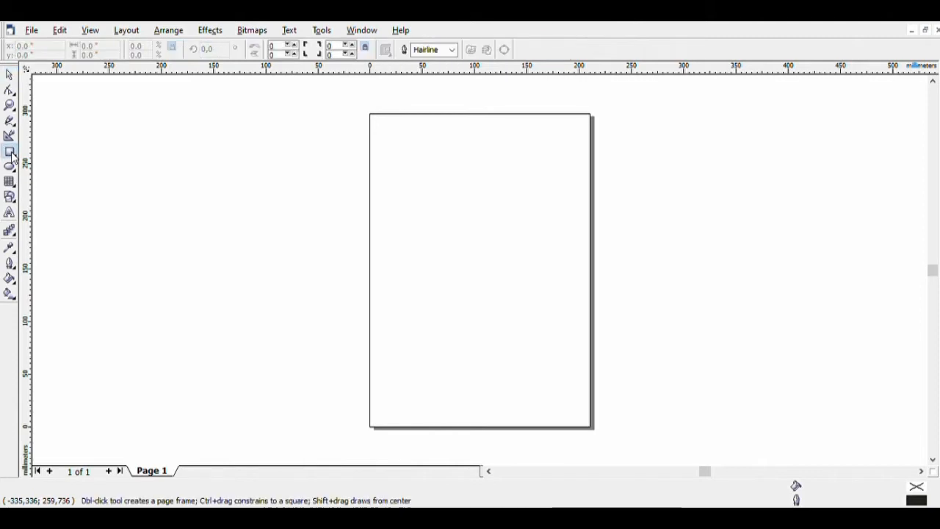
left_click_drag(211, 142, 295, 235)
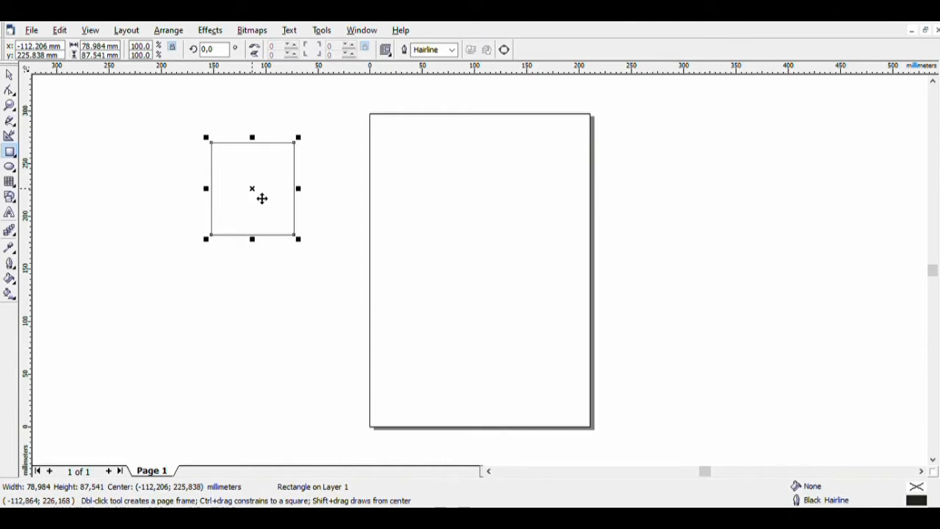
right_click(249, 189)
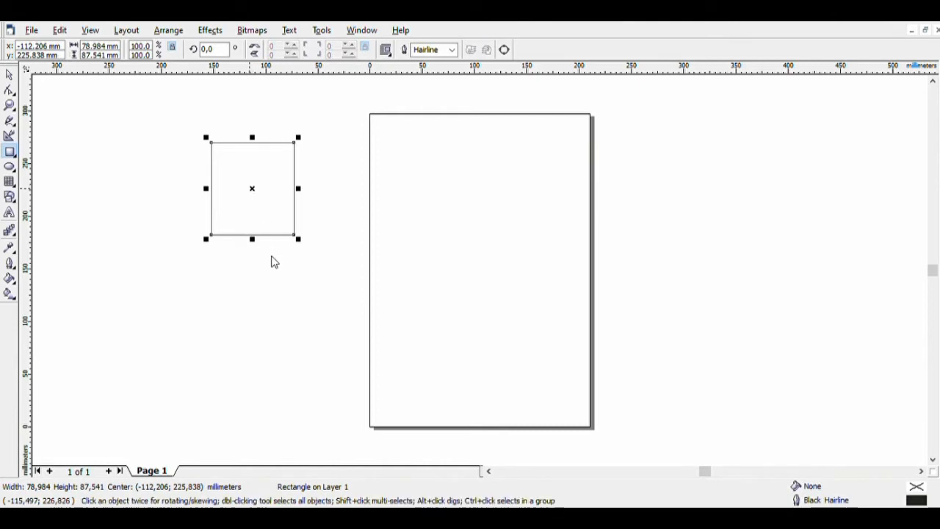
left_click(281, 291)
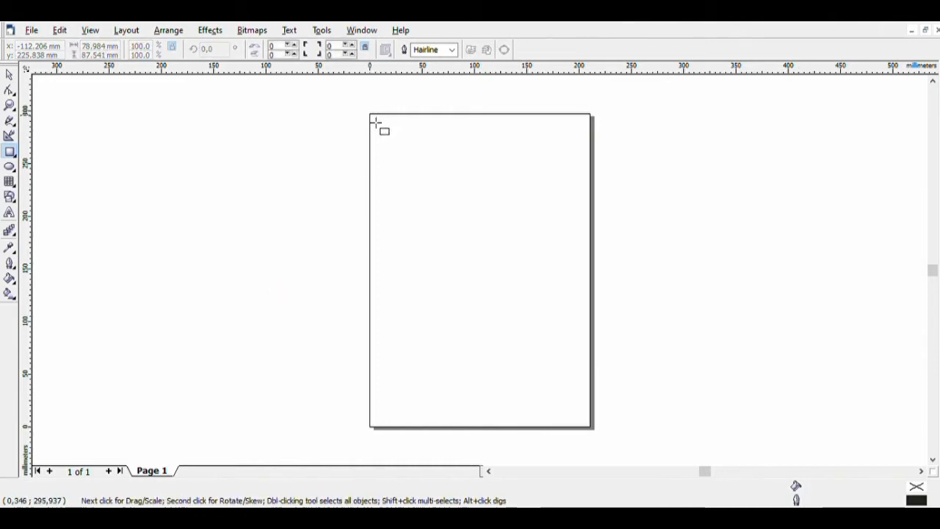
left_click_drag(375, 122, 594, 423)
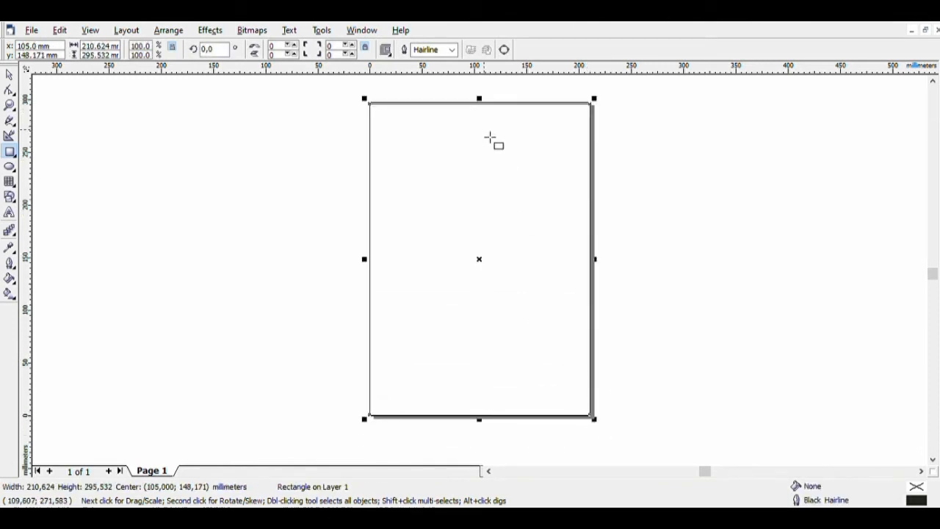
left_click(9, 76)
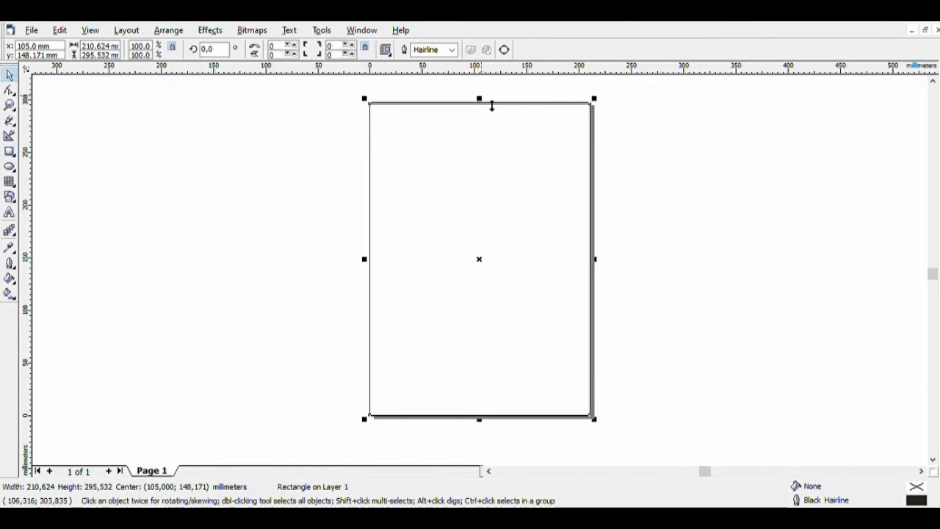
left_click_drag(490, 107, 490, 106)
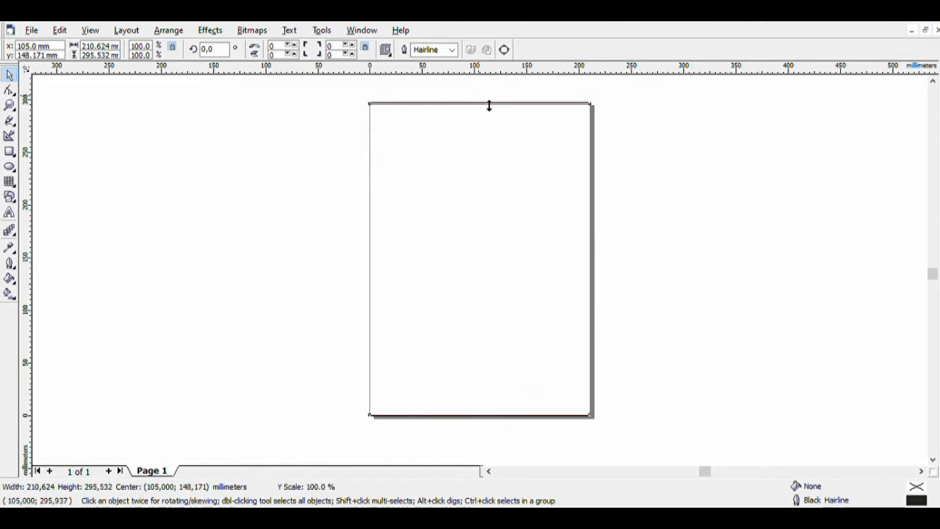
Fill the page-sized rectangle with yellow-green
left_click(187, 194)
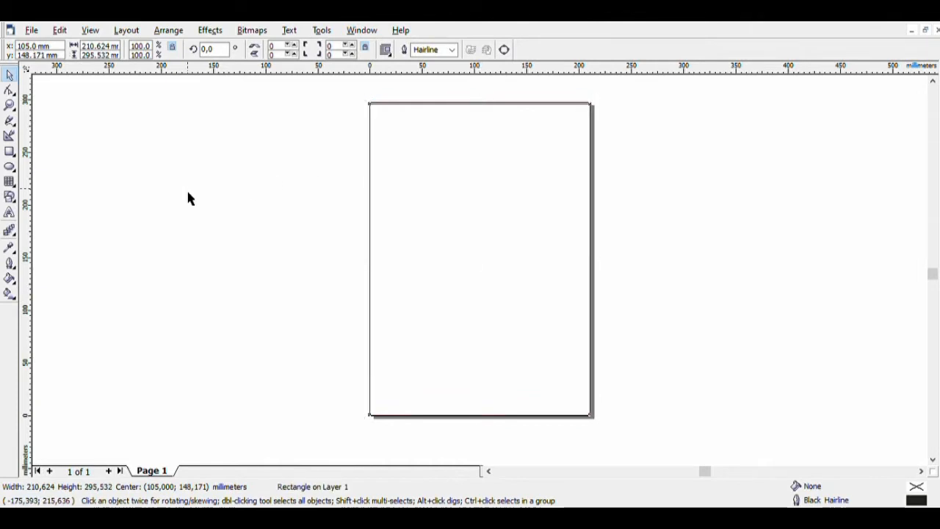
left_click(482, 231)
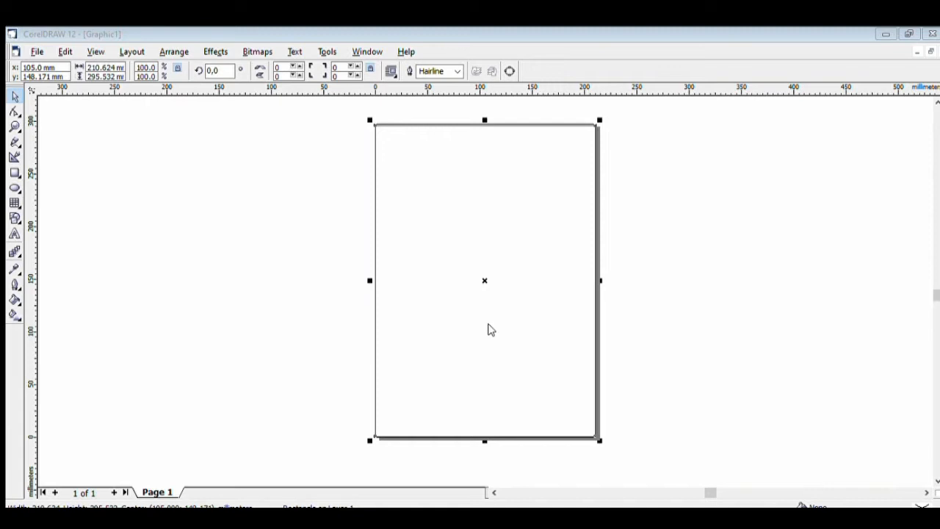
left_click(475, 373)
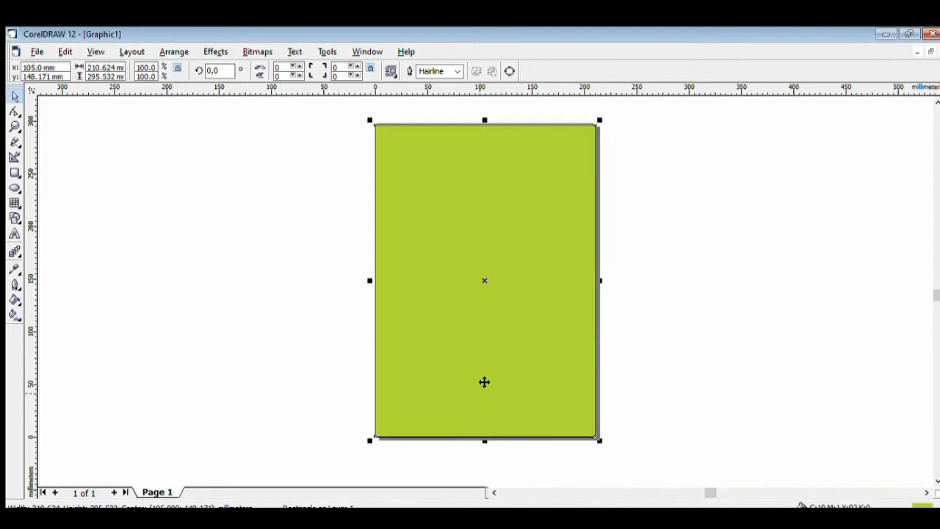
left_click(432, 159)
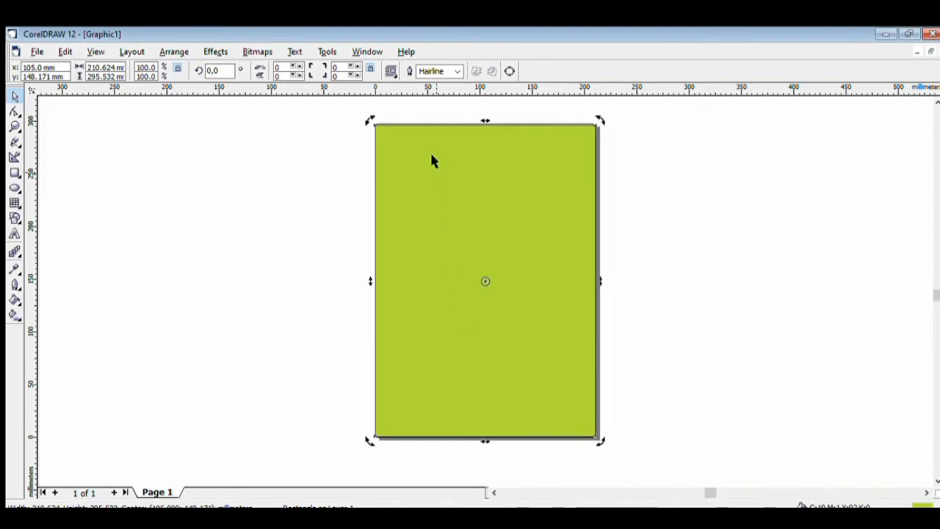
left_click(156, 159)
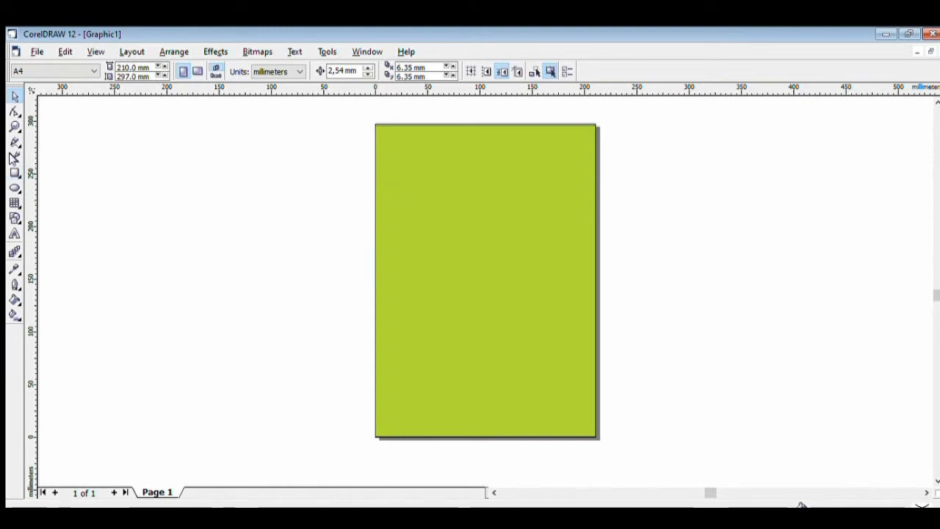
Draw a small empty rectangle on the canvas left of the page
left_click(14, 172)
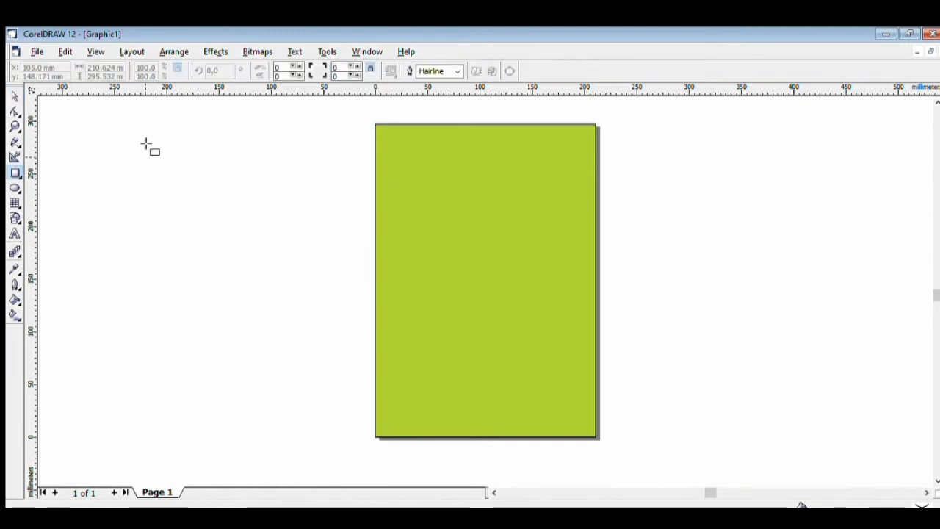
left_click_drag(146, 146, 219, 192)
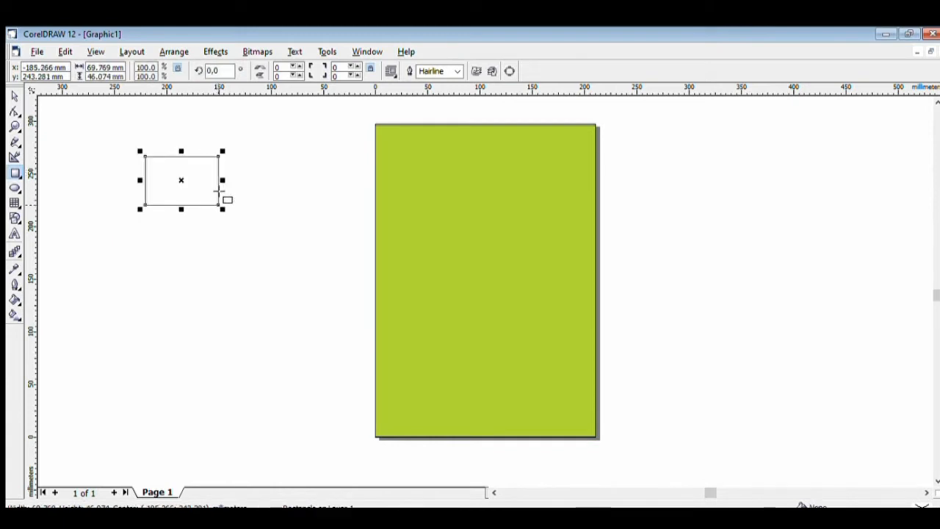
left_click(183, 172)
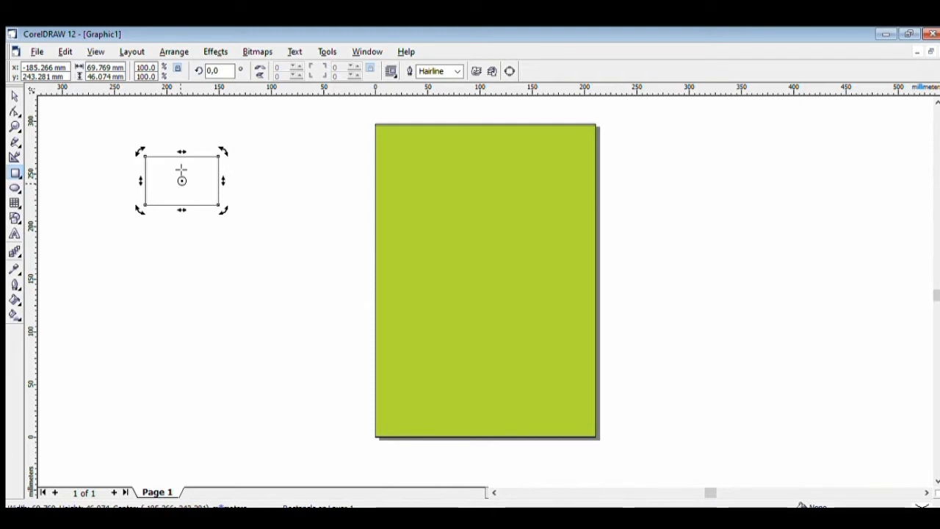
key("space")
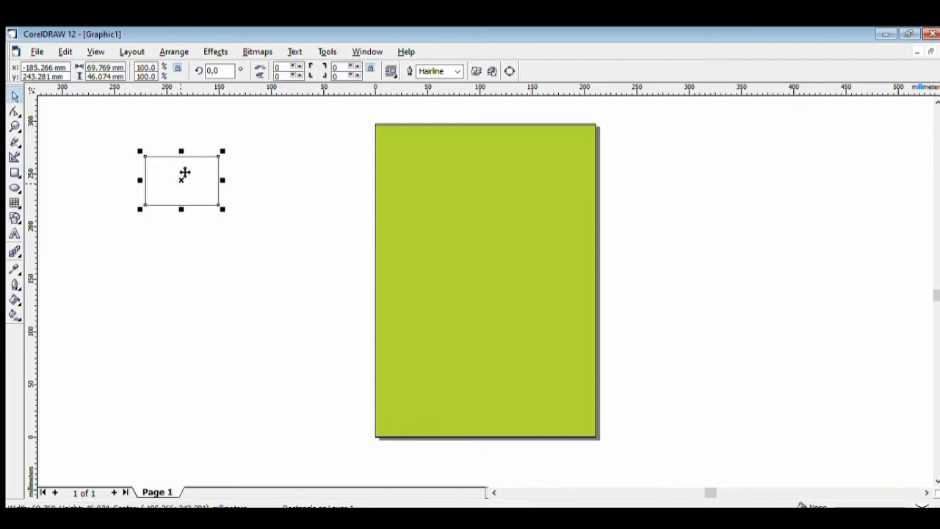
Duplicate the rectangle twice, stacking three equal copies vertically
key("ctrl+c")
key("ctrl+v")
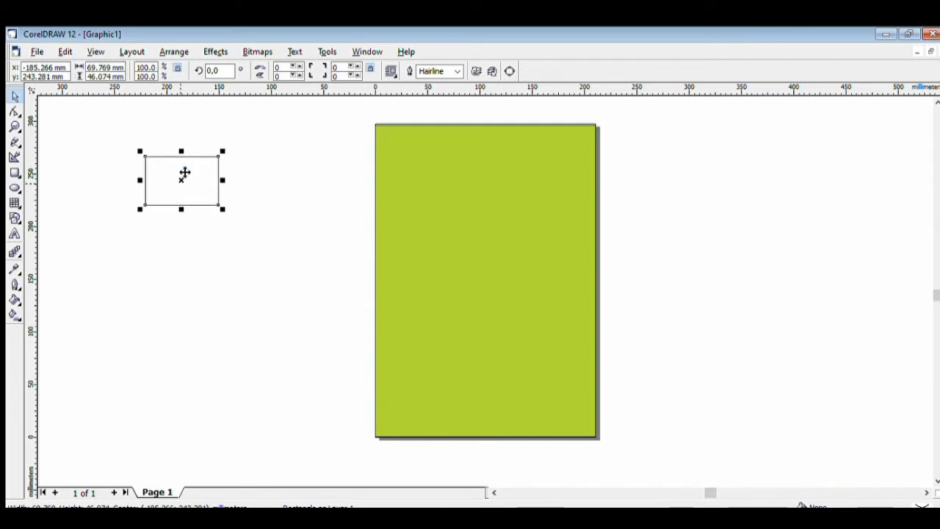
left_click_drag(183, 171, 186, 224)
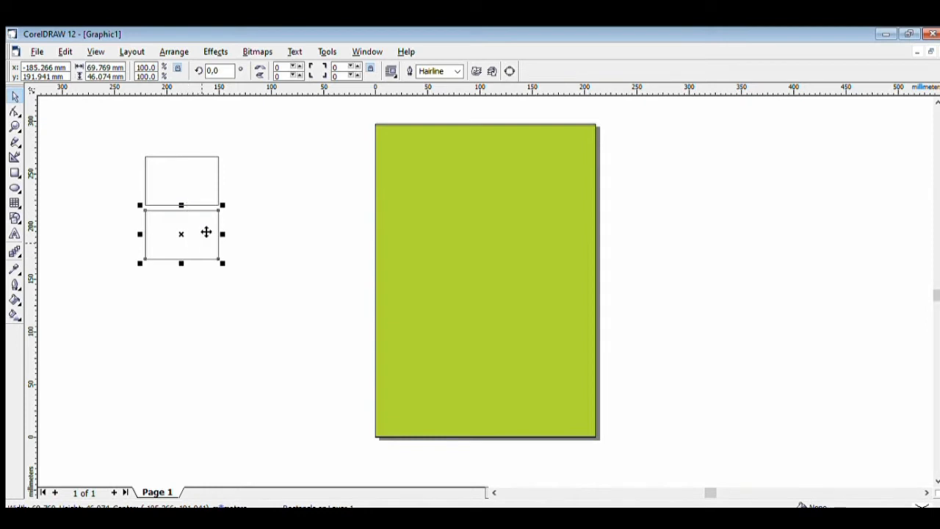
left_click(206, 230)
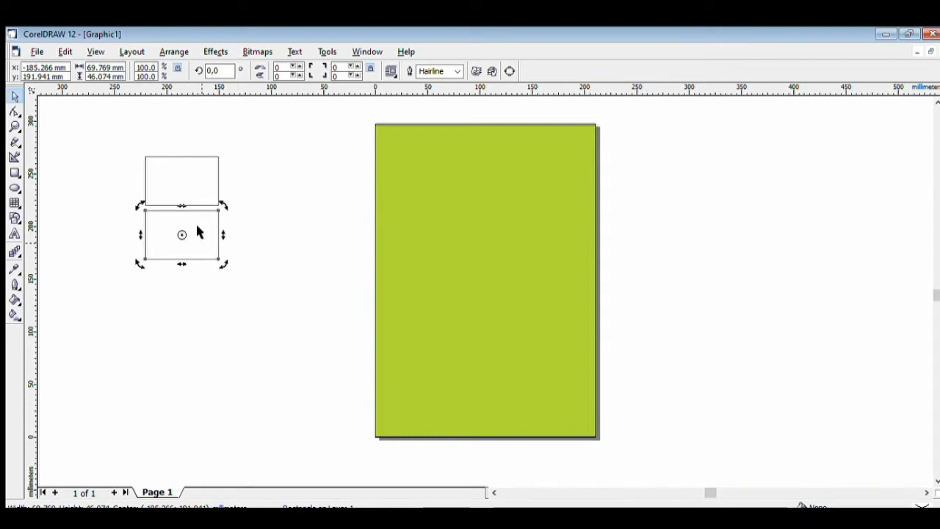
left_click(202, 232)
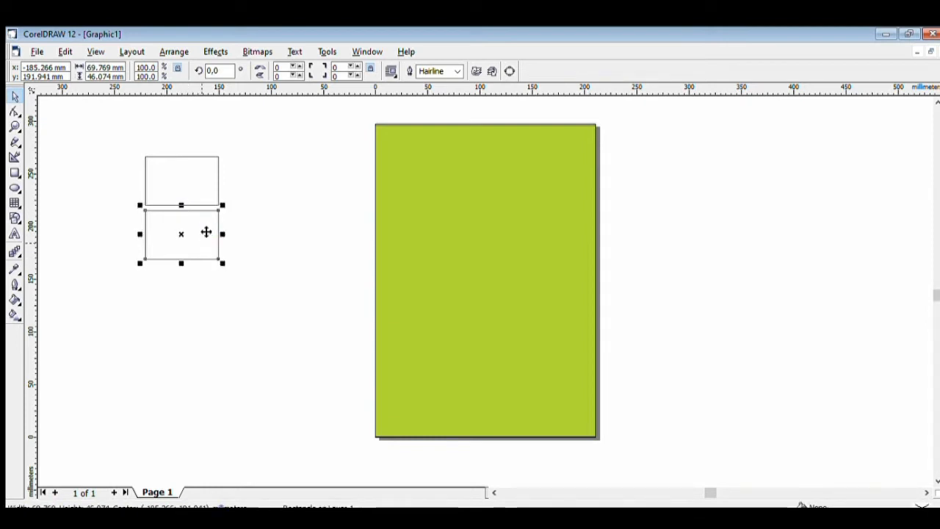
left_click(206, 232)
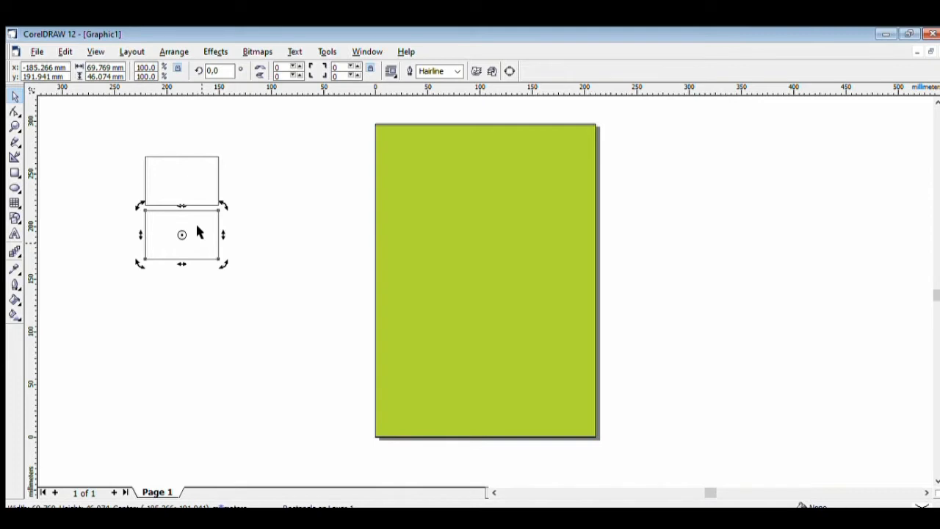
left_click_drag(202, 225, 201, 279)
left_click(262, 167)
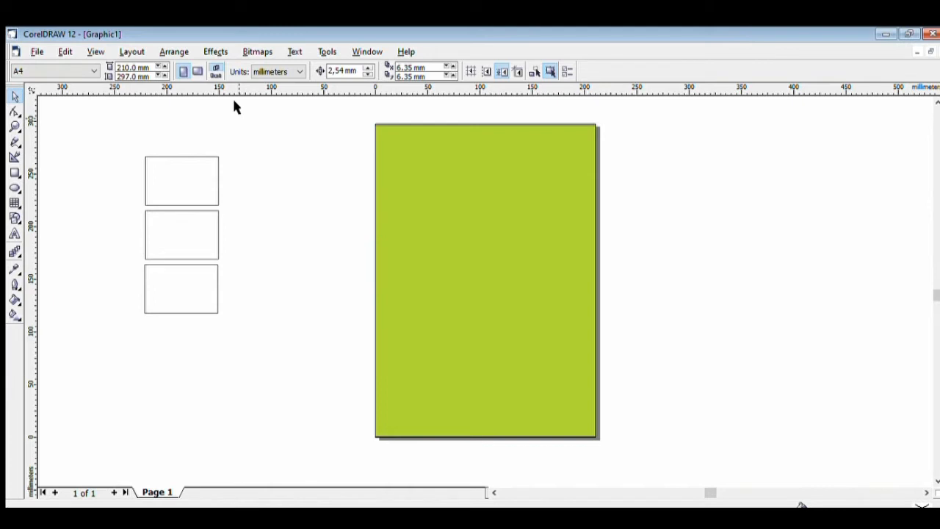
left_click(37, 50)
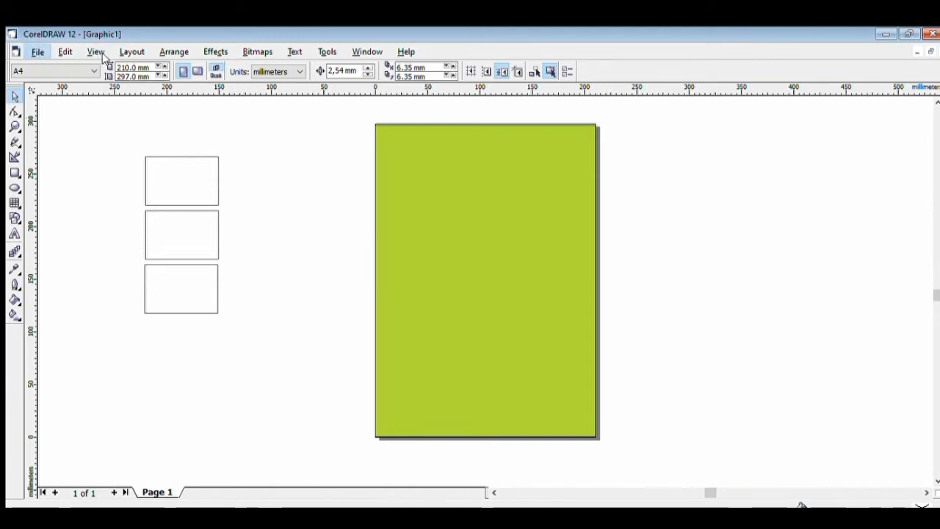
Import the fried-rice photo and scale it to about 74 × 41 mm beside the top rectangle
left_click(57, 173)
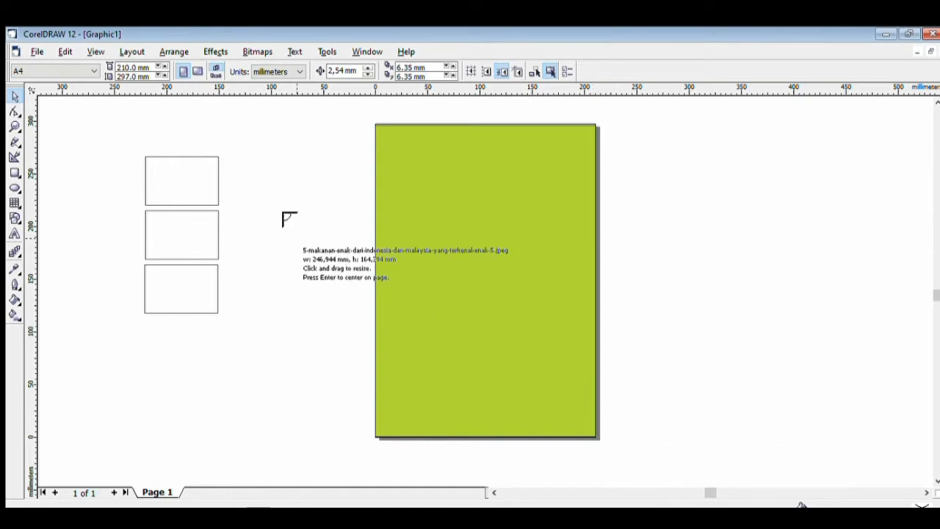
left_click(224, 151)
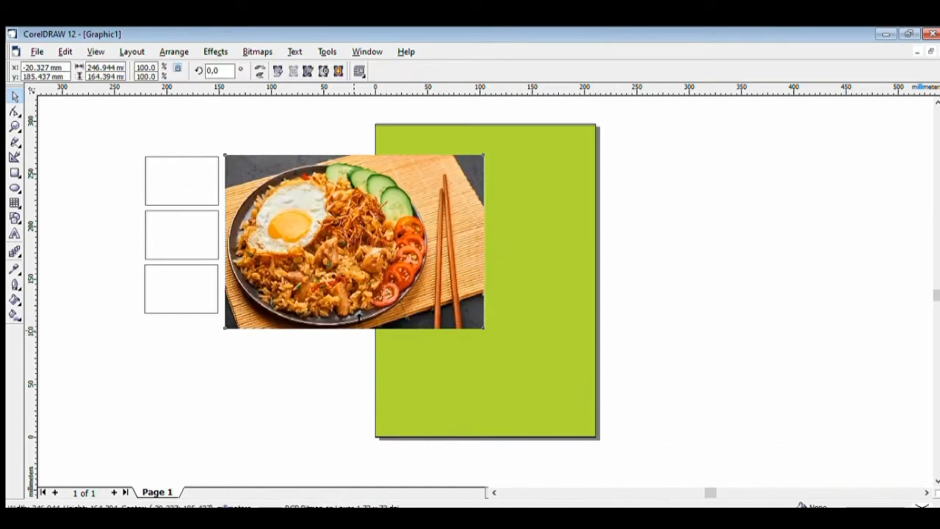
left_click_drag(354, 332, 335, 208)
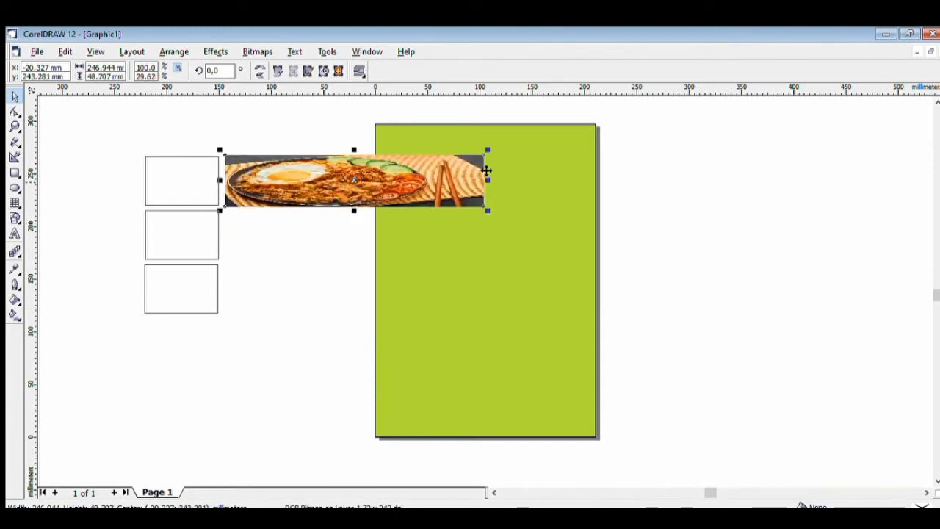
left_click_drag(491, 169, 312, 169)
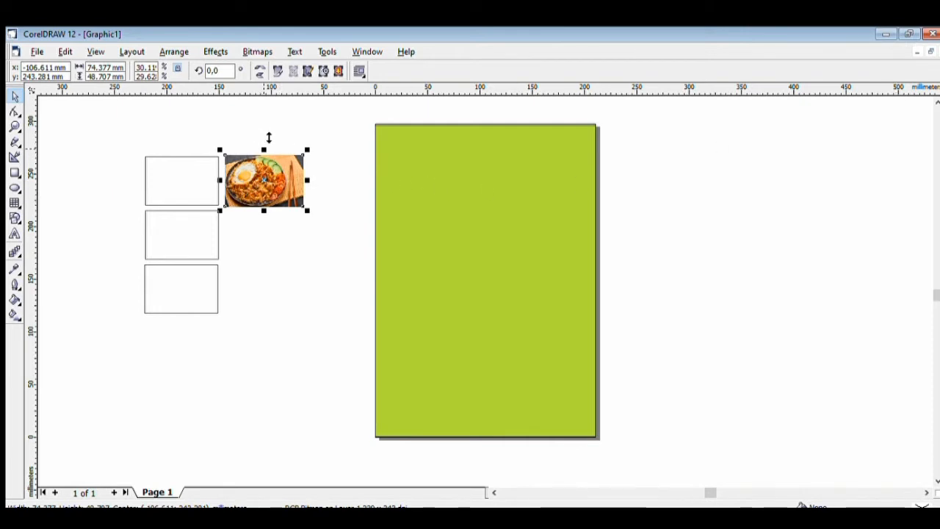
left_click_drag(266, 146, 270, 146)
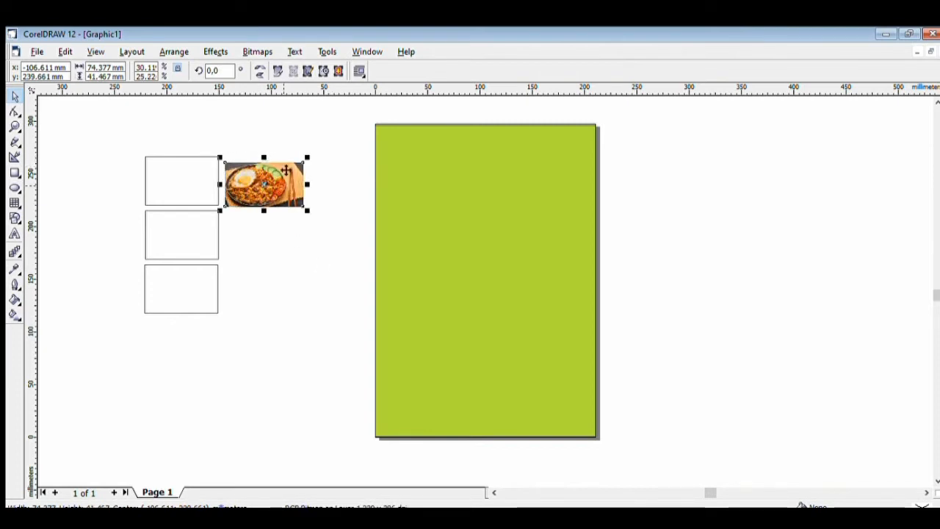
left_click_drag(267, 144, 270, 139)
left_click(277, 263)
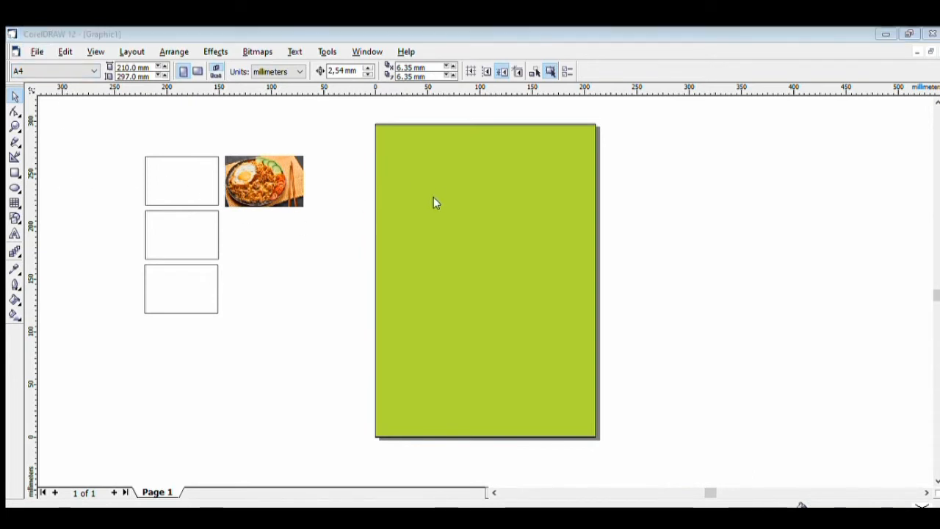
Import the satay photo and shrink it to about 75 mm wide beside the middle box
left_click(603, 405)
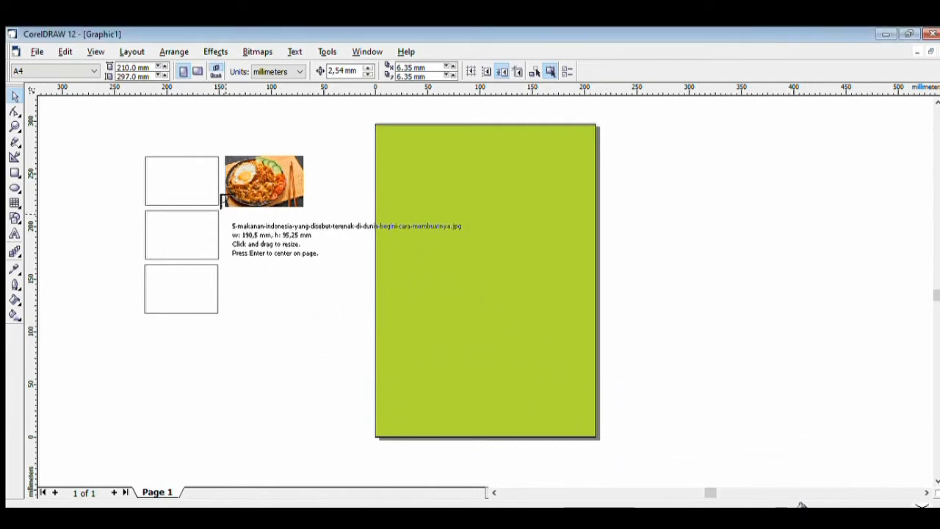
left_click_drag(226, 211, 228, 213)
left_click(226, 208)
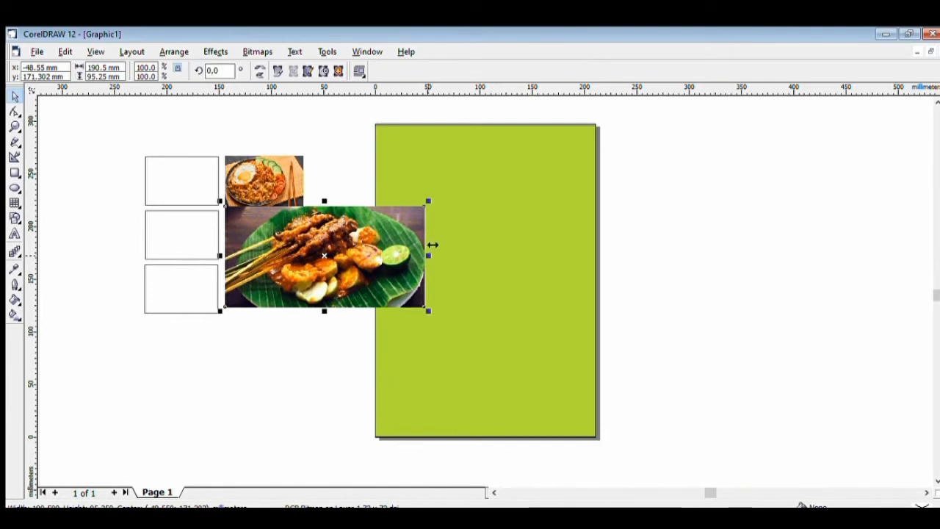
left_click_drag(433, 244, 307, 232)
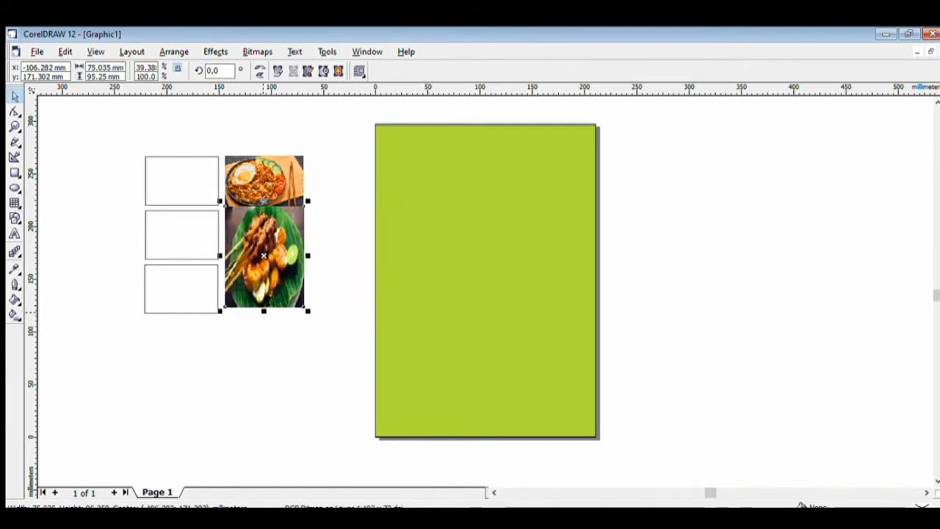
left_click_drag(264, 311, 264, 258)
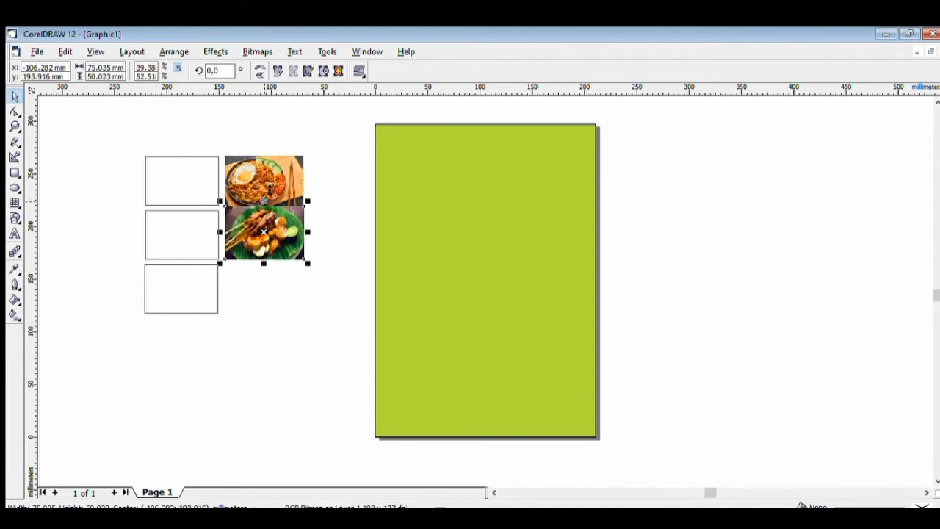
left_click_drag(265, 200, 265, 215)
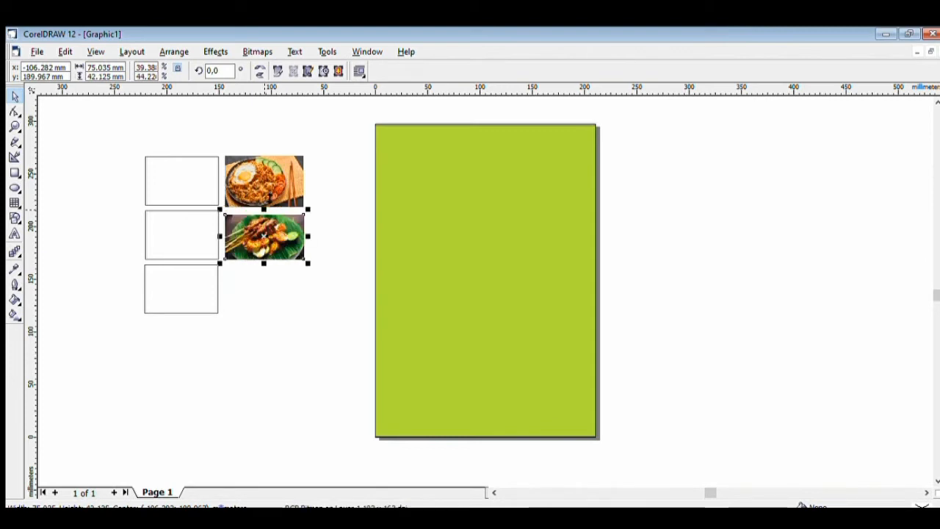
left_click(264, 304)
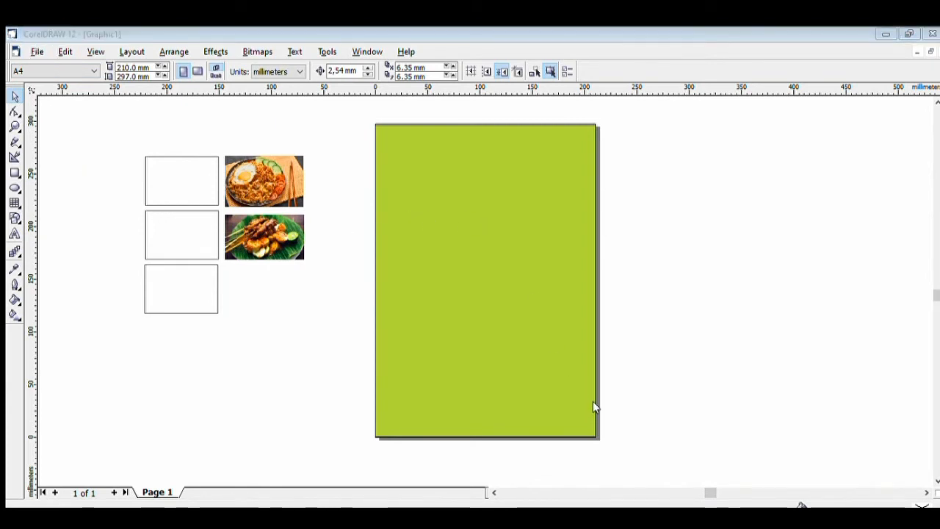
Place the rendang photo beside the third box and shrink it to about 75 mm wide
left_click(222, 257)
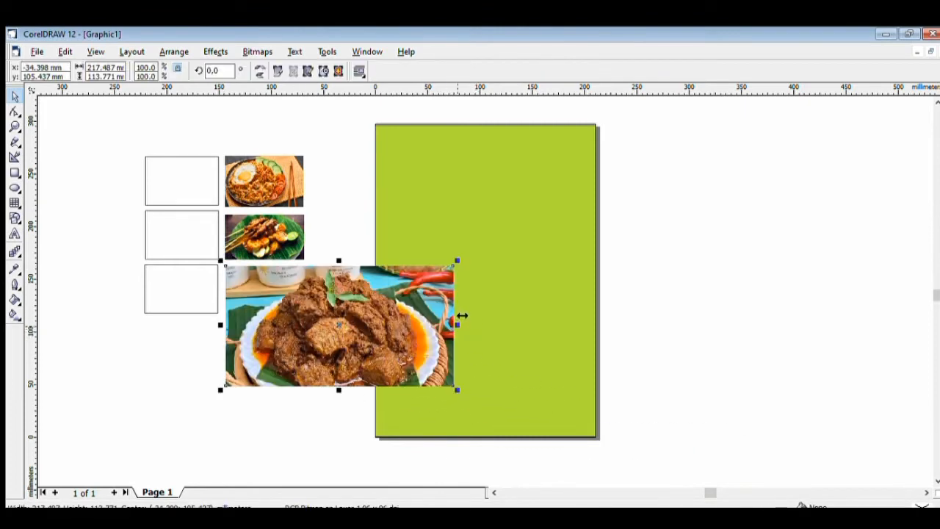
left_click_drag(462, 316, 306, 304)
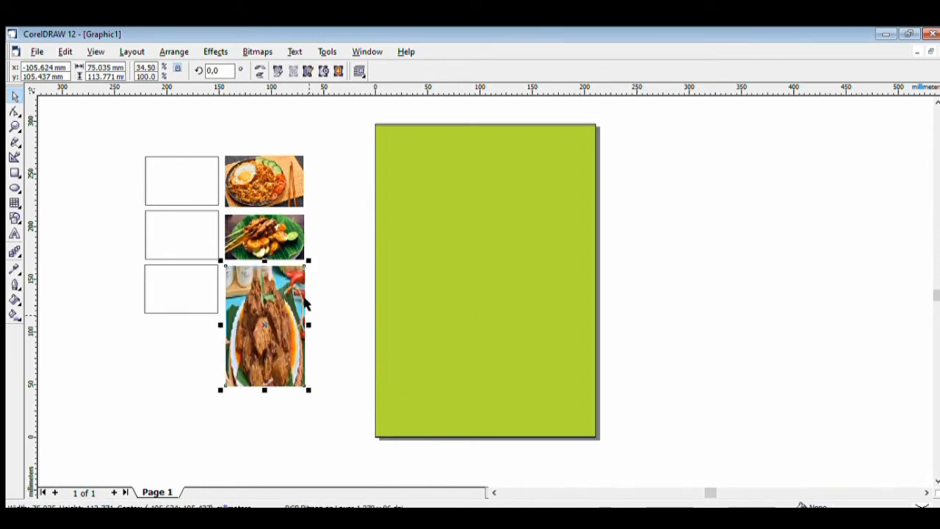
left_click_drag(264, 390, 264, 314)
left_click(279, 336)
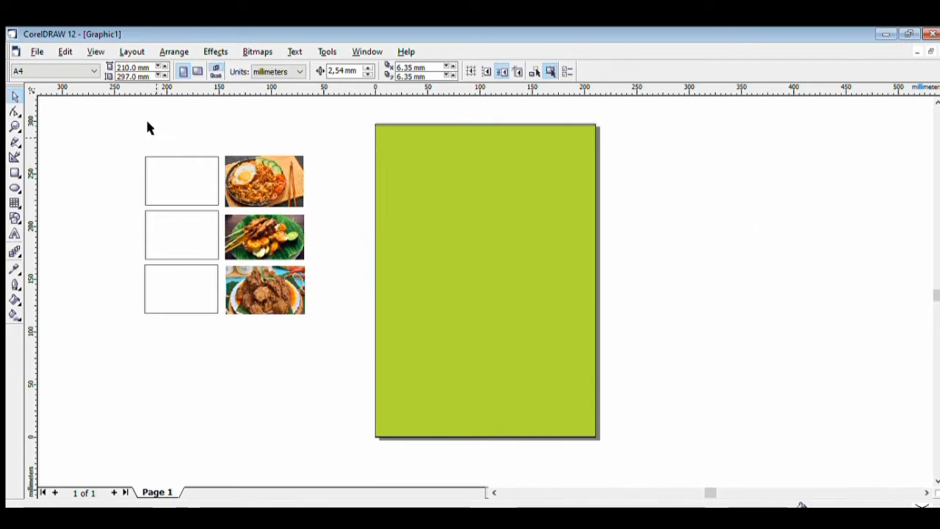
Give the top, middle and bottom boxes a pale off-white fill
left_click(188, 175)
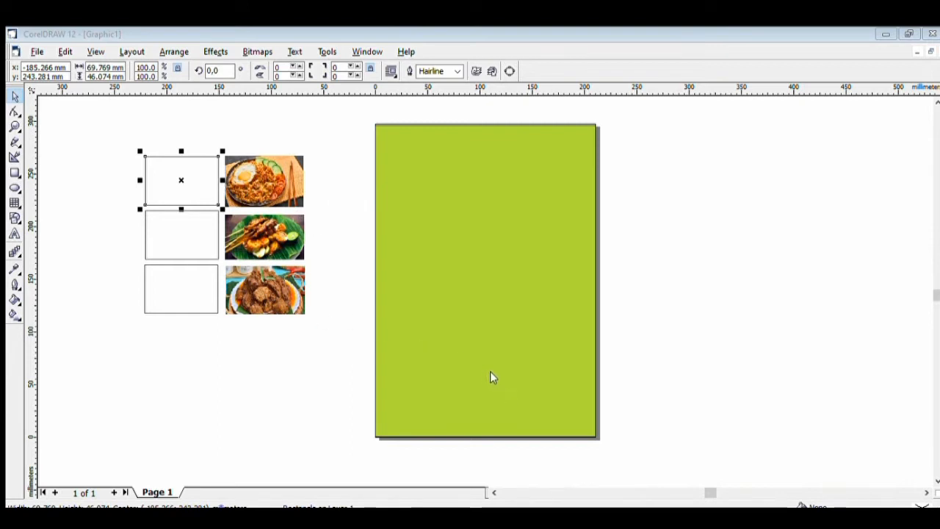
left_click(164, 226)
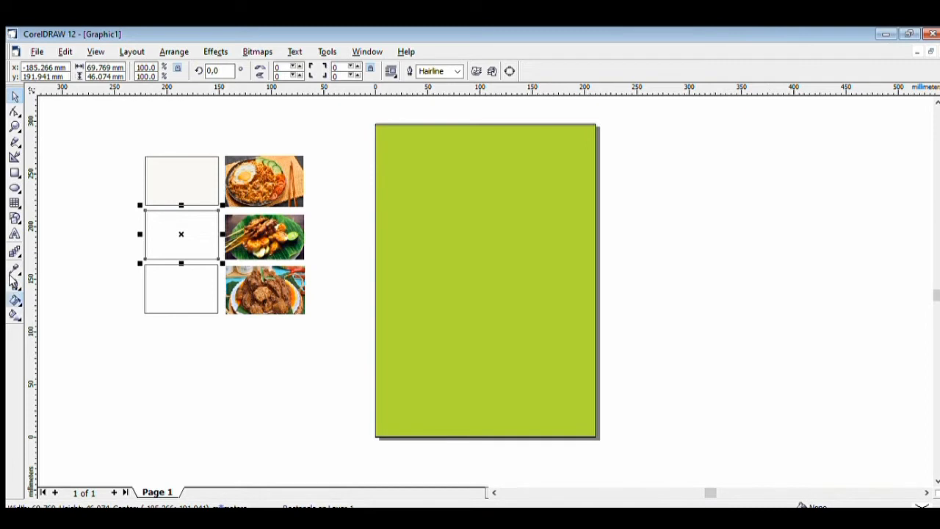
left_click(39, 287)
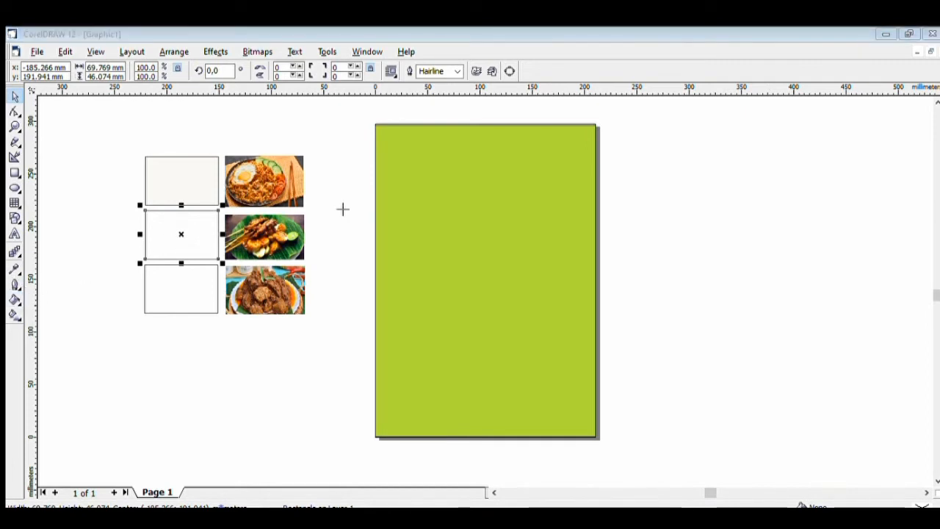
left_click(472, 374)
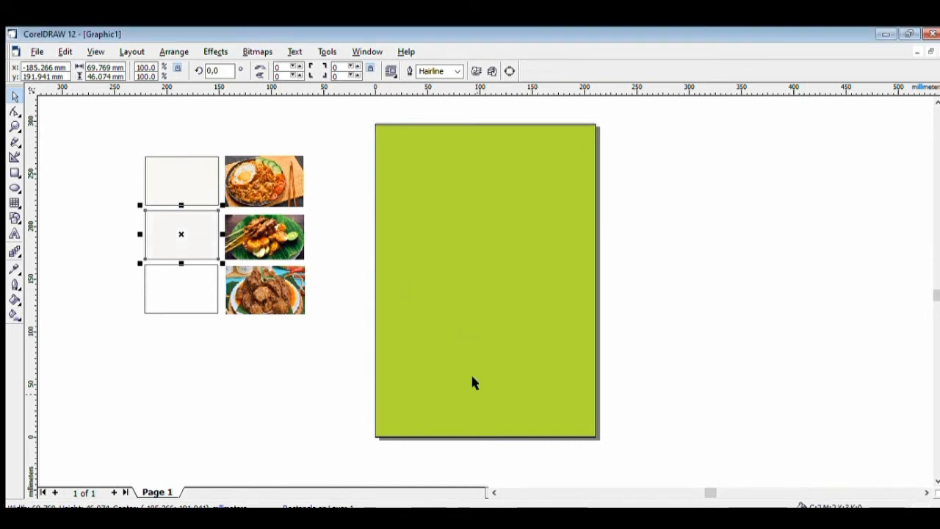
left_click(183, 271)
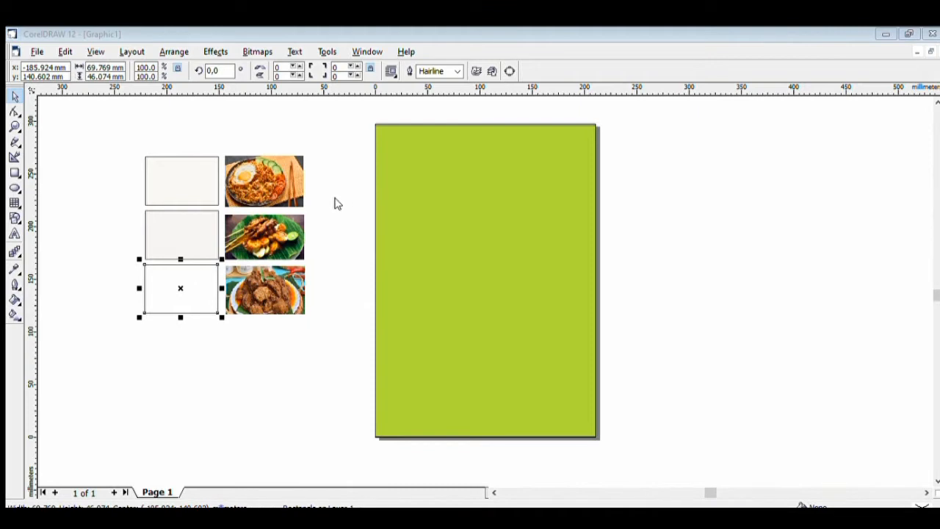
left_click(486, 374)
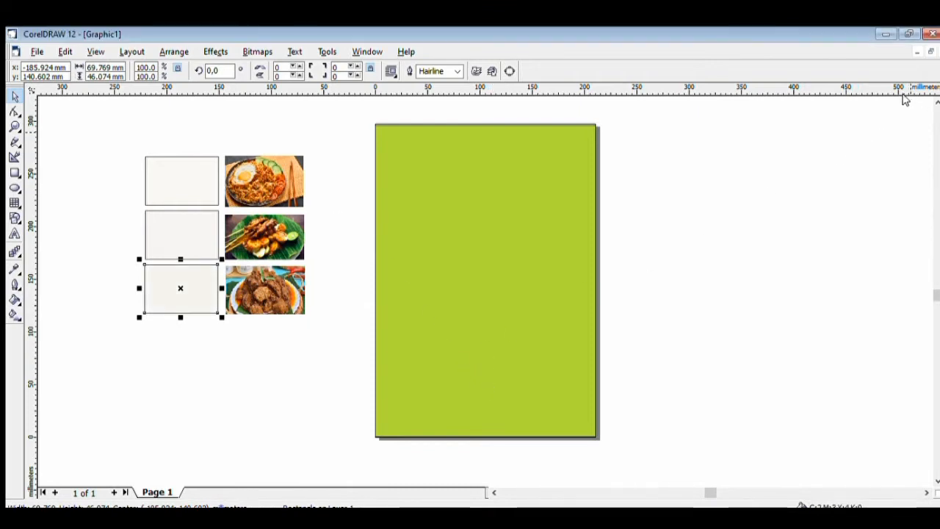
left_click(181, 164)
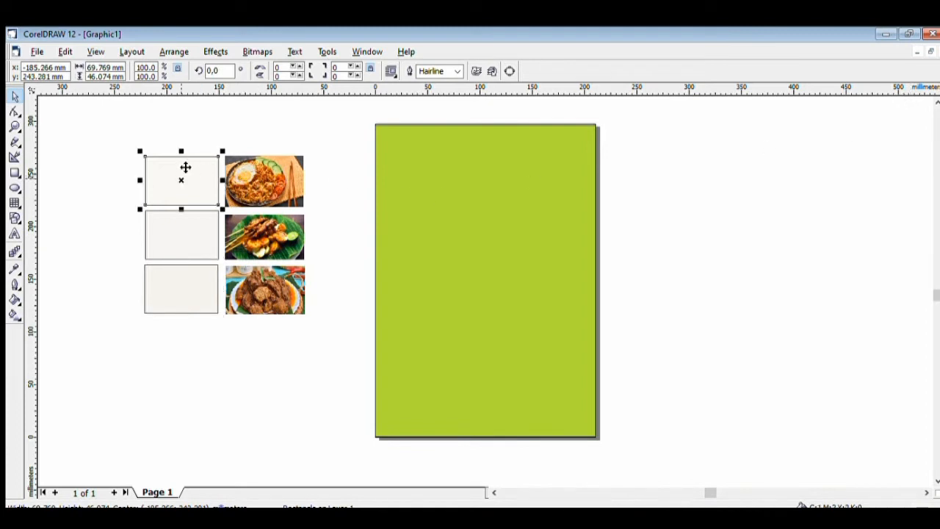
Drag the three off-white boxes onto the page, one below another on the left
left_click_drag(185, 167, 435, 191)
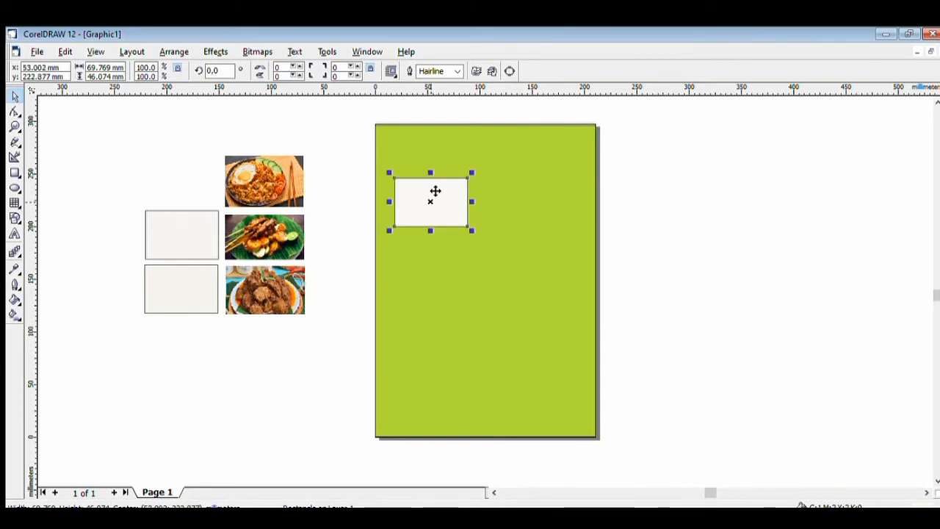
left_click(176, 226)
left_click_drag(176, 227, 435, 260)
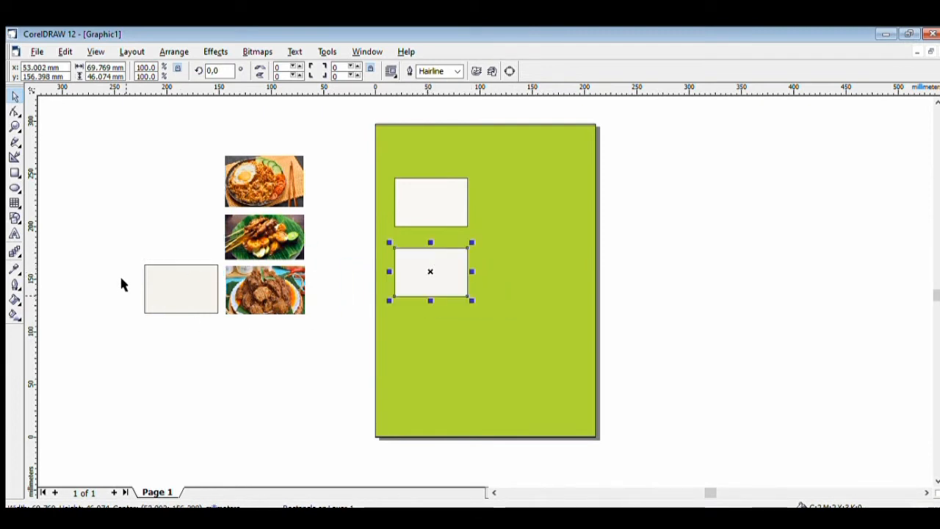
left_click(169, 277)
left_click_drag(168, 278, 431, 329)
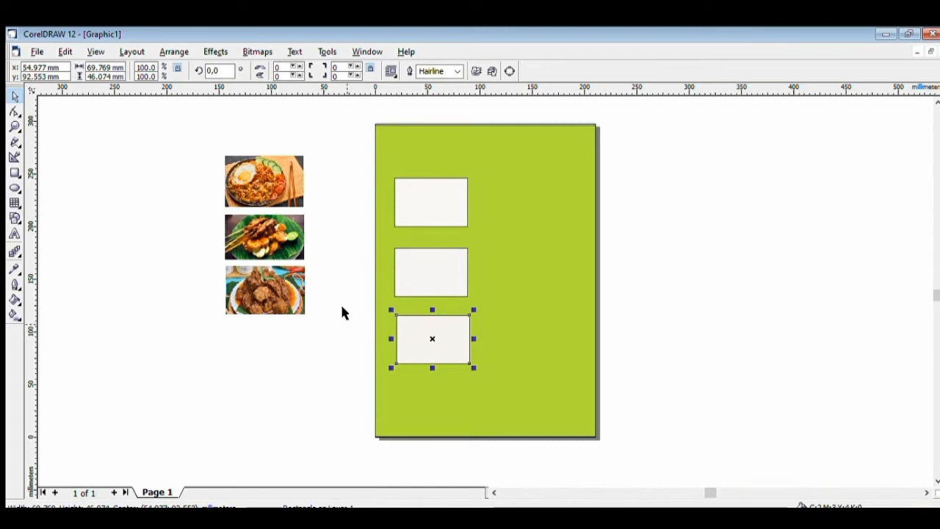
Nudge the bottom box slightly left to line it up with the others
left_click(468, 368)
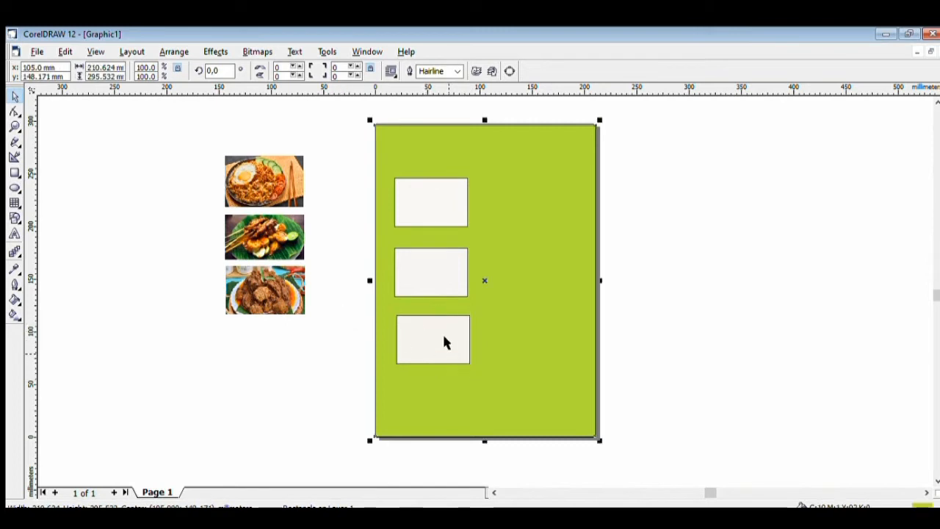
left_click(442, 341)
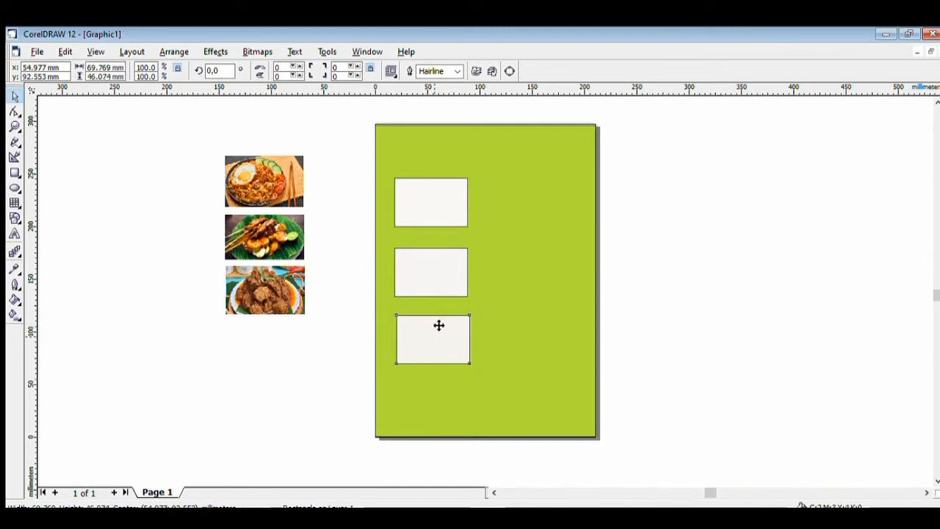
mouse_move(438, 325)
left_mouse_down()
mouse_move(421, 319)
mouse_move(431, 326)
left_mouse_up()
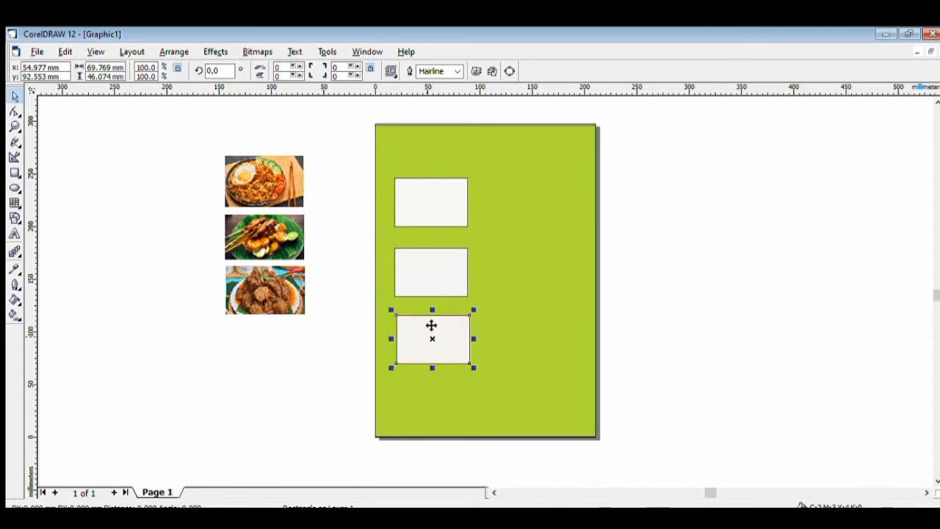
left_click(512, 342)
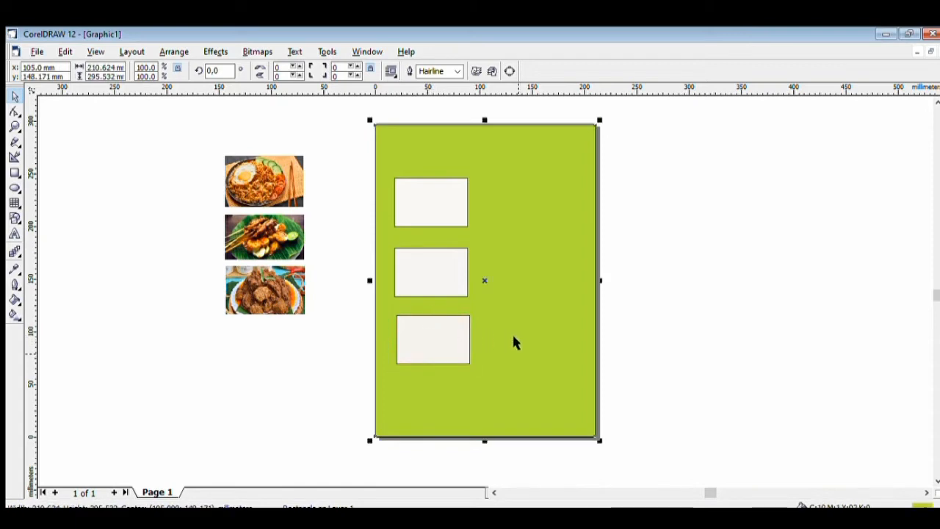
left_click(397, 334)
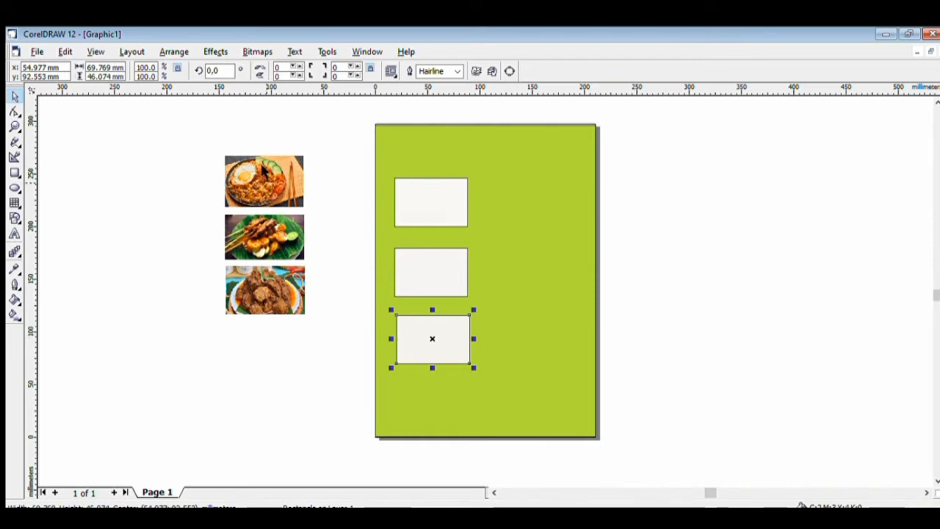
left_click(264, 169)
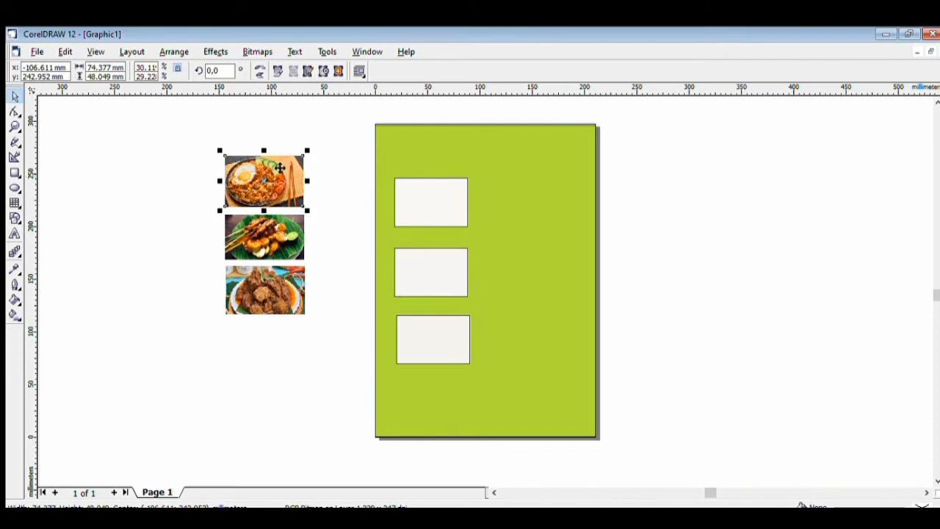
Move the fried-rice, satay and rendang photos onto their matching off-white boxes on the page
left_click_drag(279, 166, 458, 198)
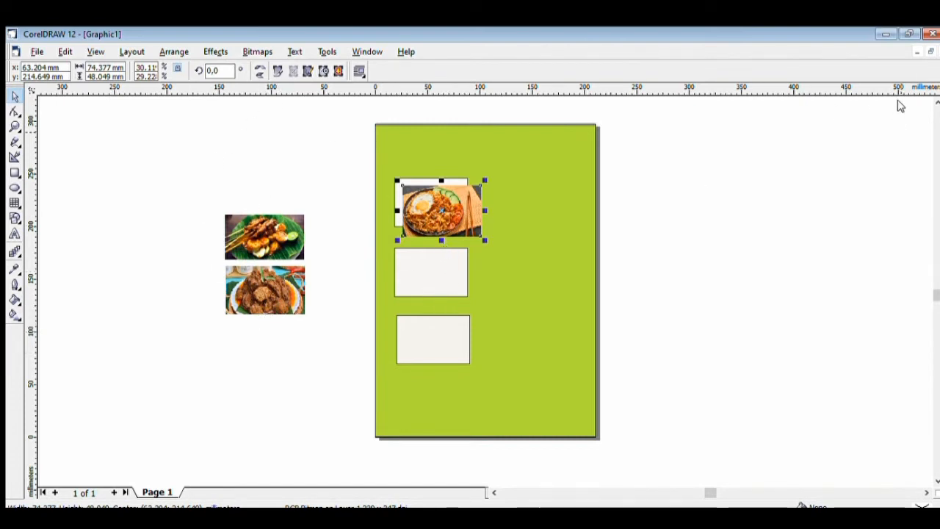
left_click(269, 225)
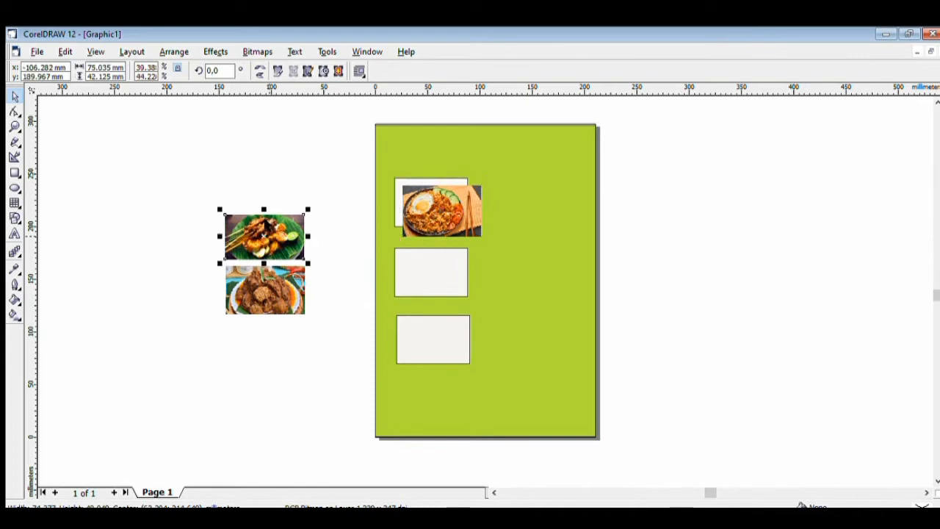
left_click_drag(268, 224, 447, 267)
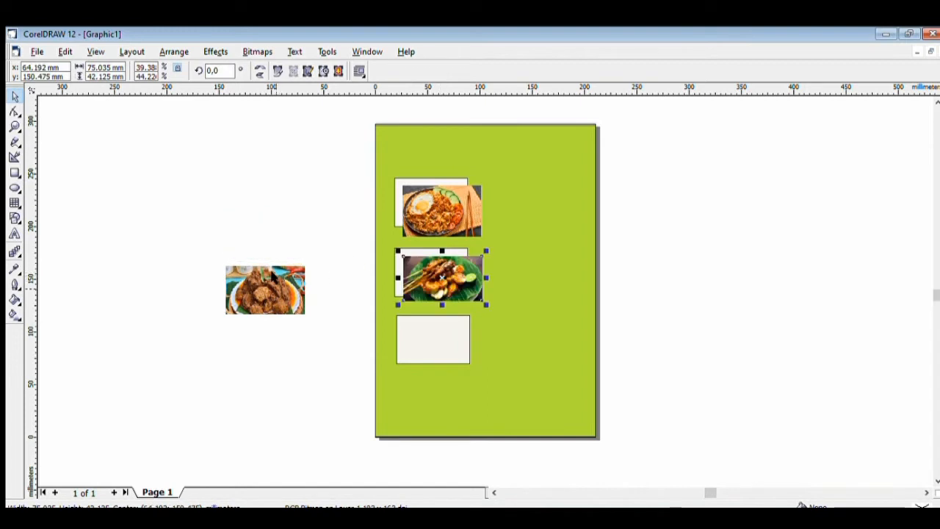
left_click(272, 276)
left_click_drag(272, 276, 448, 336)
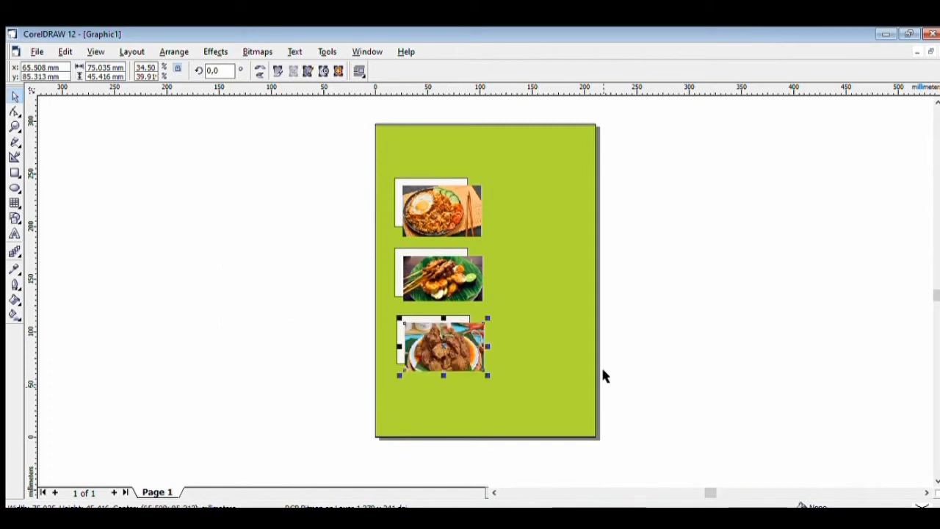
left_click(657, 363)
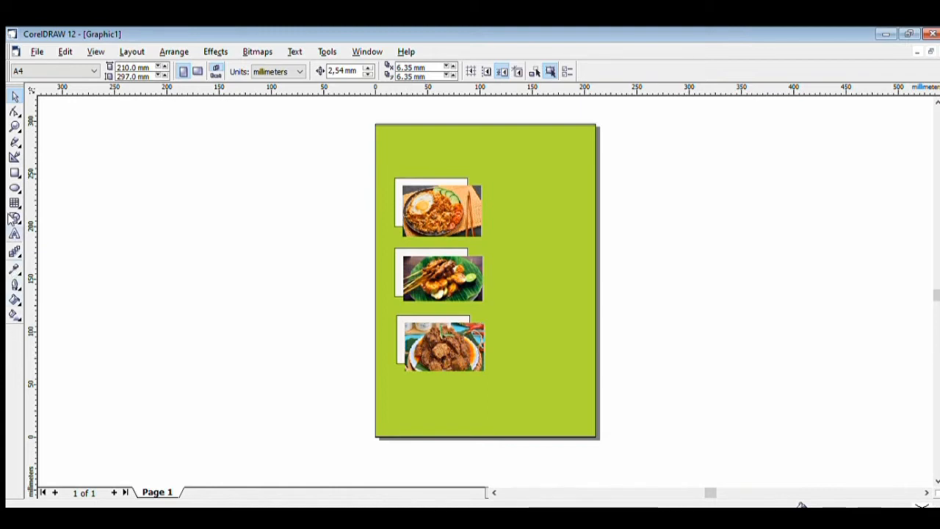
Type a letter W on the canvas and set it in Berlin Sans FB Demi
left_click(14, 234)
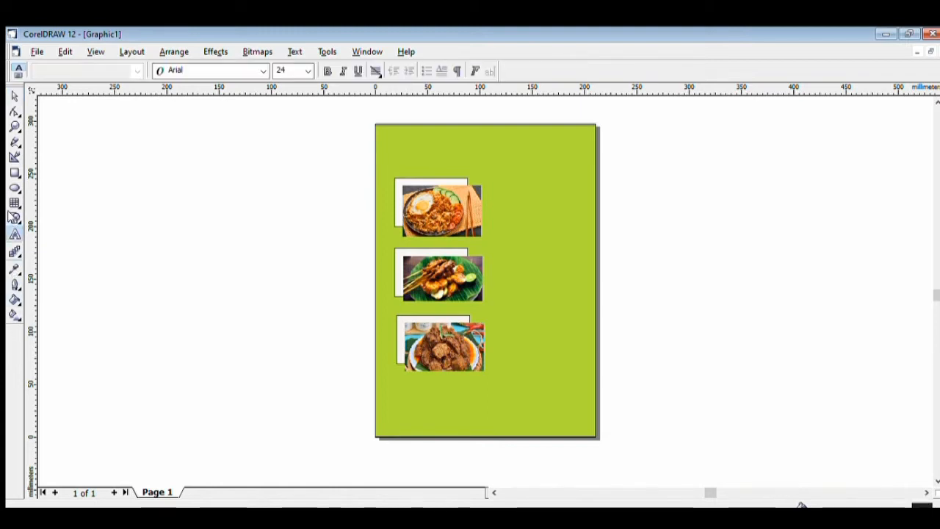
left_click(197, 229)
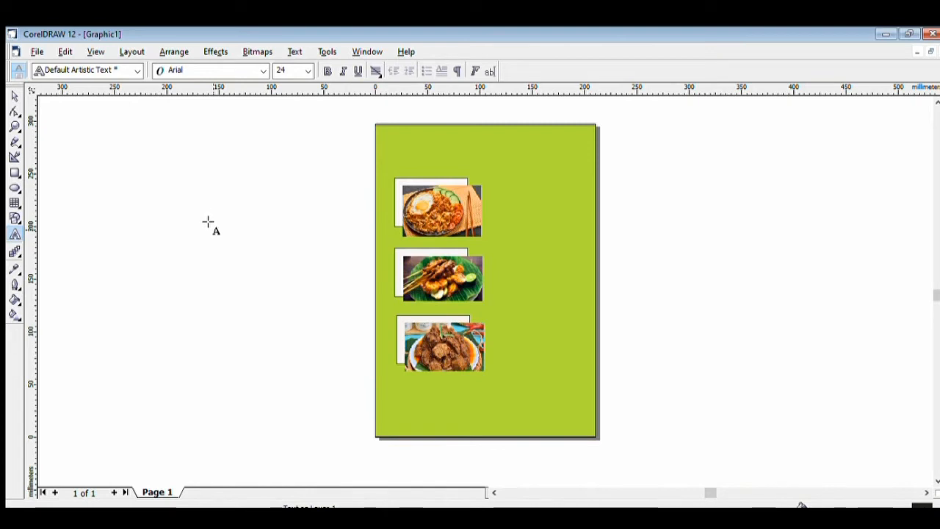
type("N")
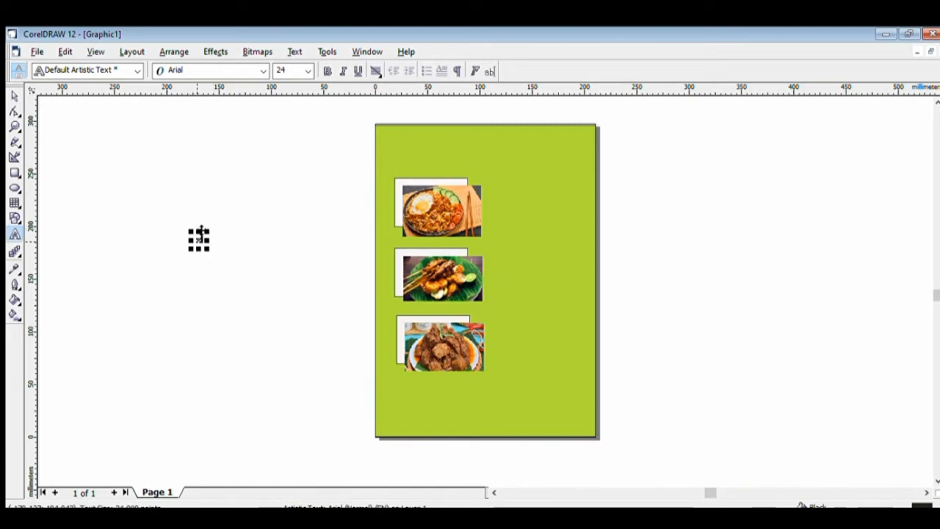
mouse_move(199, 248)
left_mouse_down()
mouse_move(199, 257)
mouse_move(218, 244)
left_mouse_up()
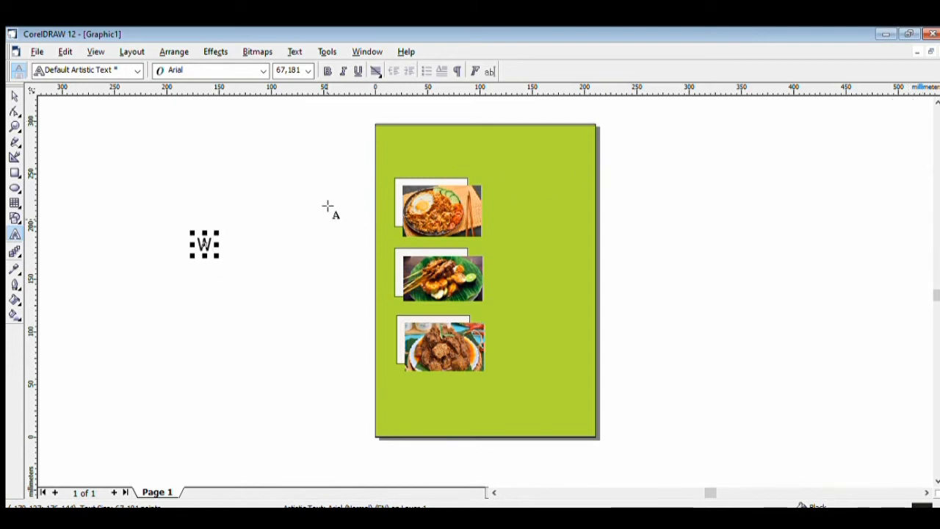
left_click_drag(214, 242, 194, 242)
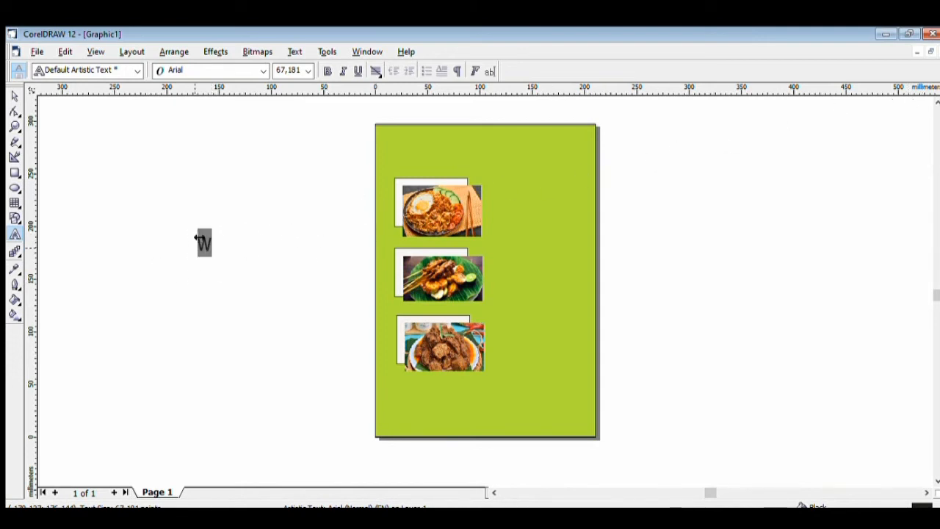
left_click(263, 70)
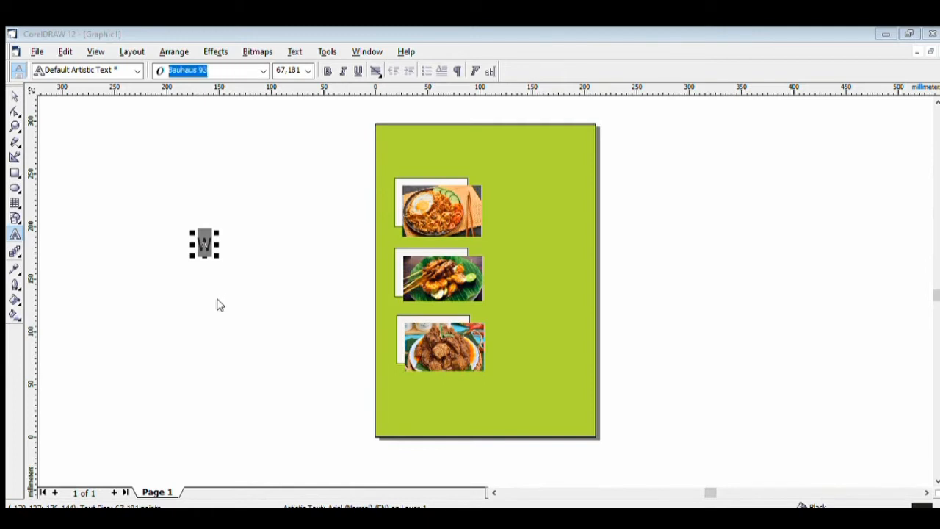
left_click(217, 348)
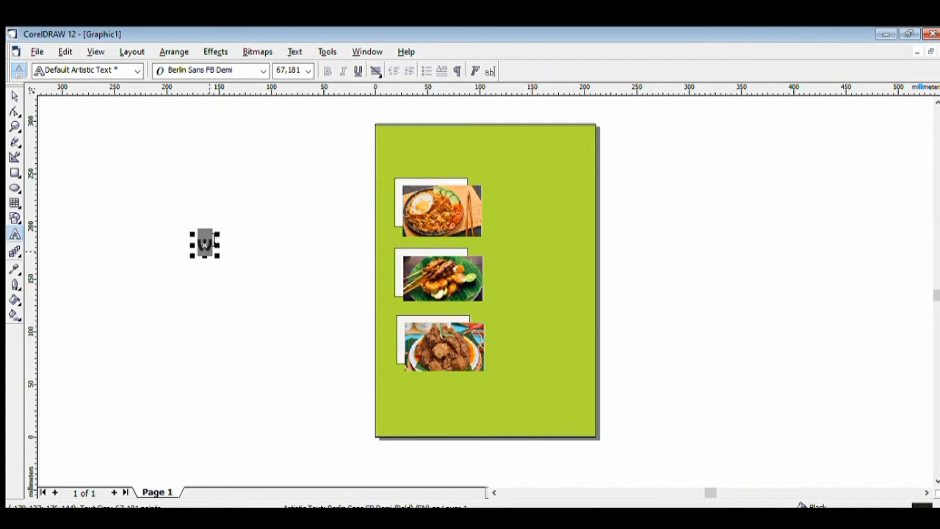
left_click(245, 305)
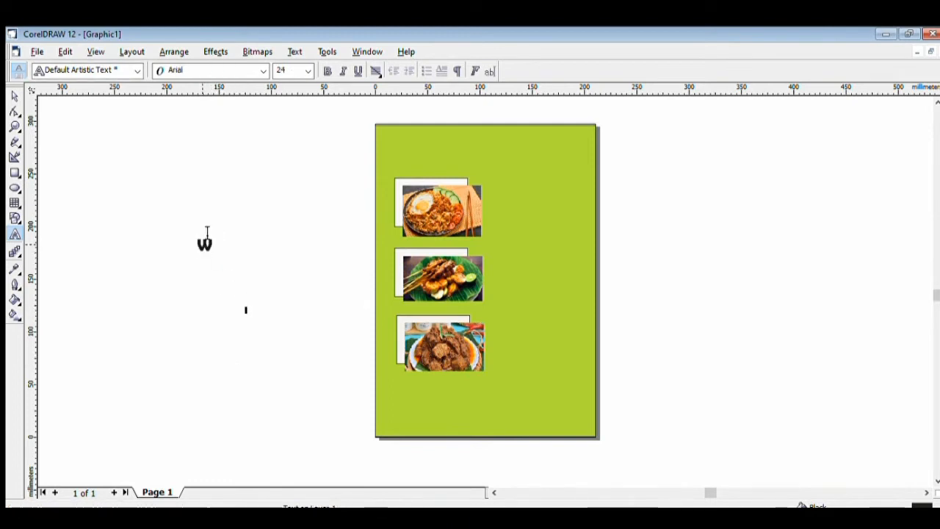
Enlarge the W to about 150 pt
left_click(206, 239)
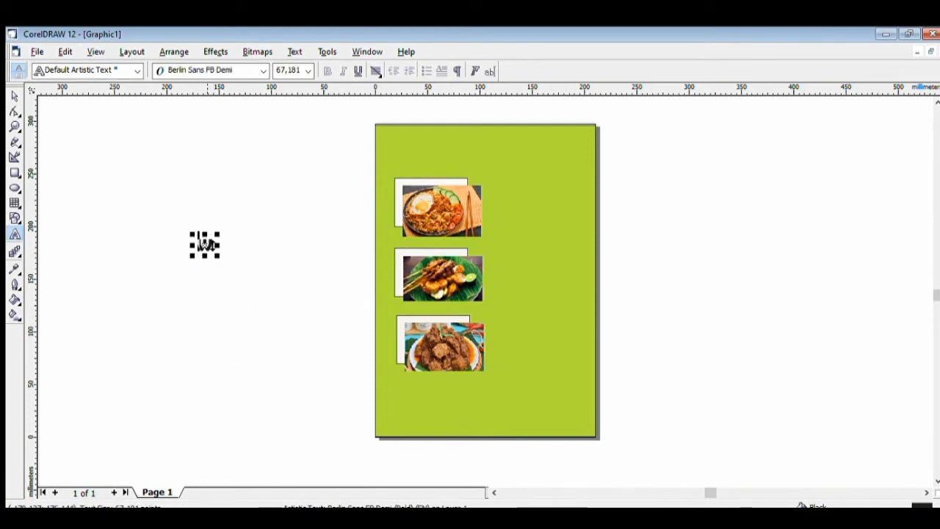
mouse_move(205, 256)
left_mouse_down()
mouse_move(220, 237)
mouse_move(235, 238)
mouse_move(215, 271)
left_mouse_up()
left_click(217, 278)
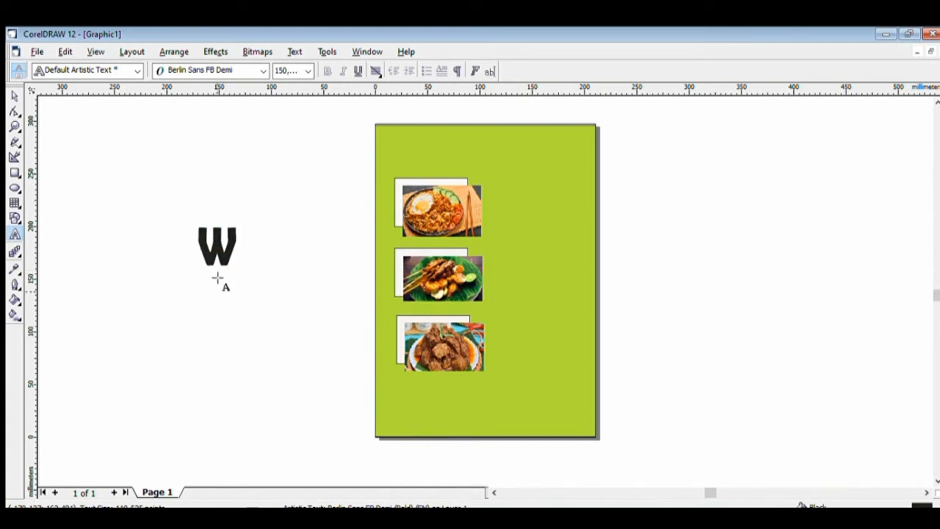
left_click(224, 234)
key("ctrl+a")
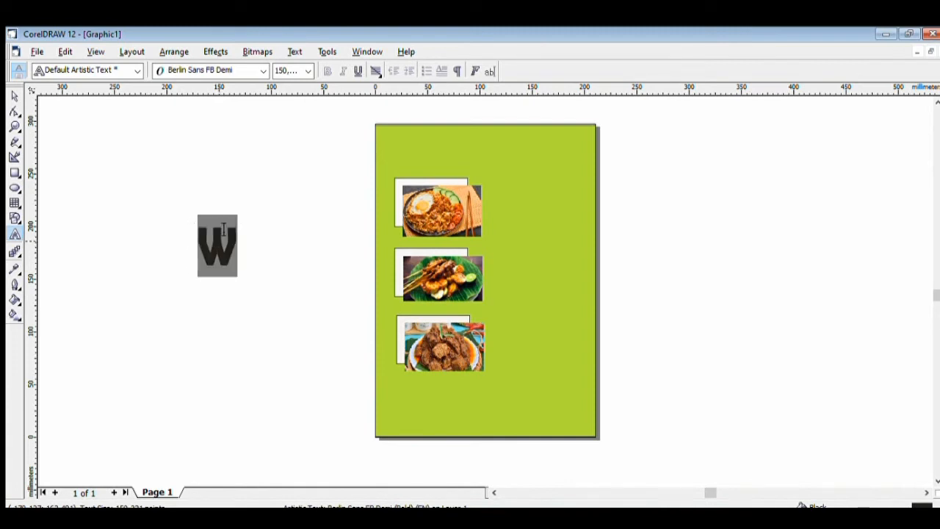
left_click(223, 229)
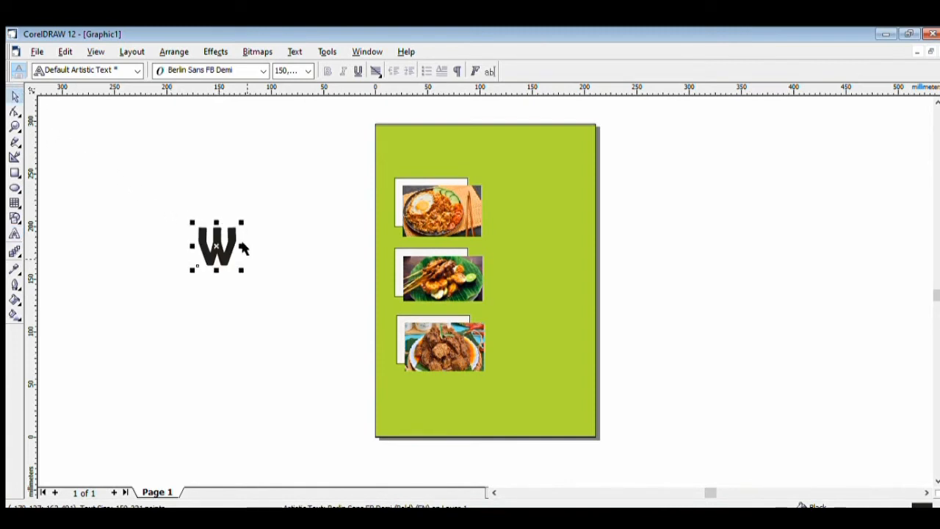
Move the W to the top-left corner of the green page, above the fried-rice photo
left_click_drag(216, 241, 414, 119)
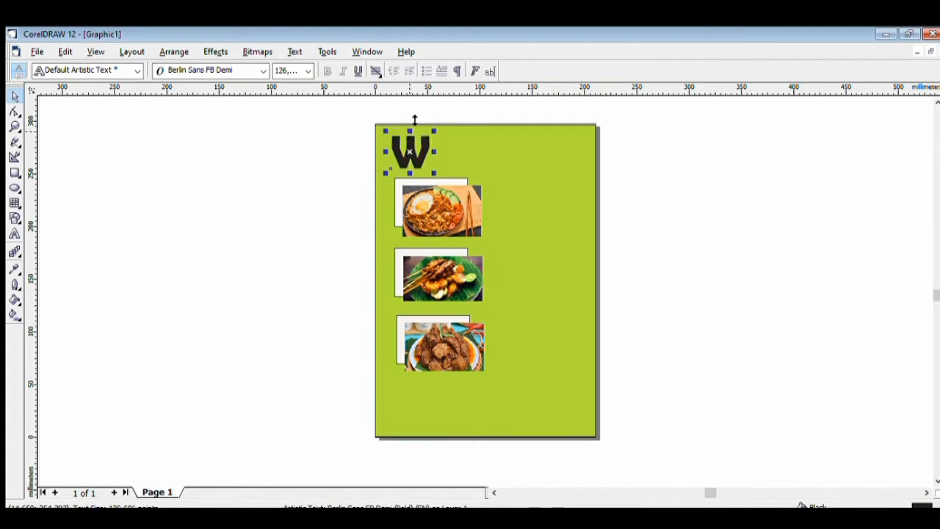
left_click(315, 189)
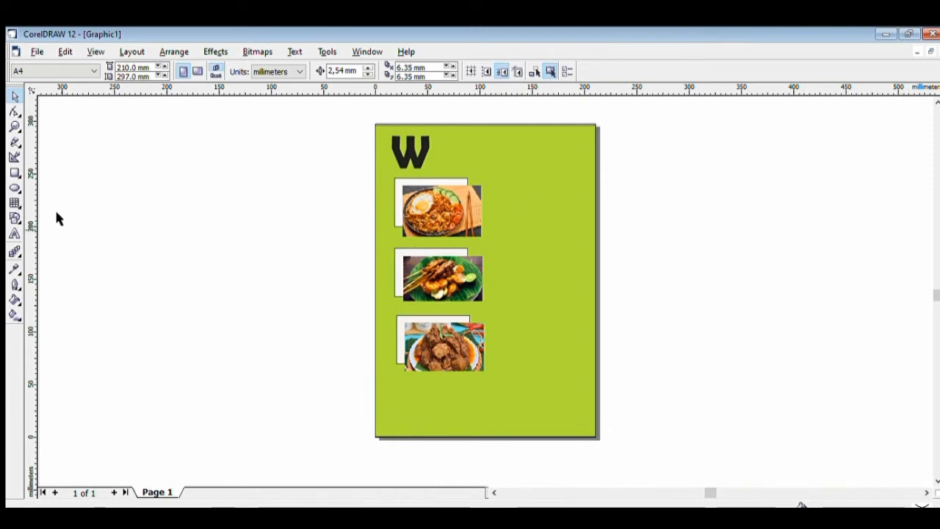
Type 'Arung' in Arial on the canvas and enlarge it to about 46.7 pt
left_click(14, 233)
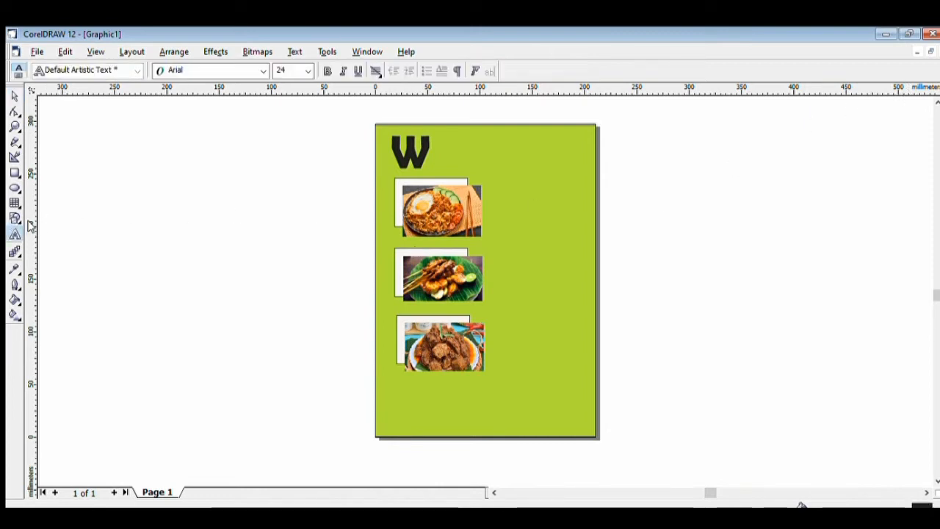
left_click(195, 233)
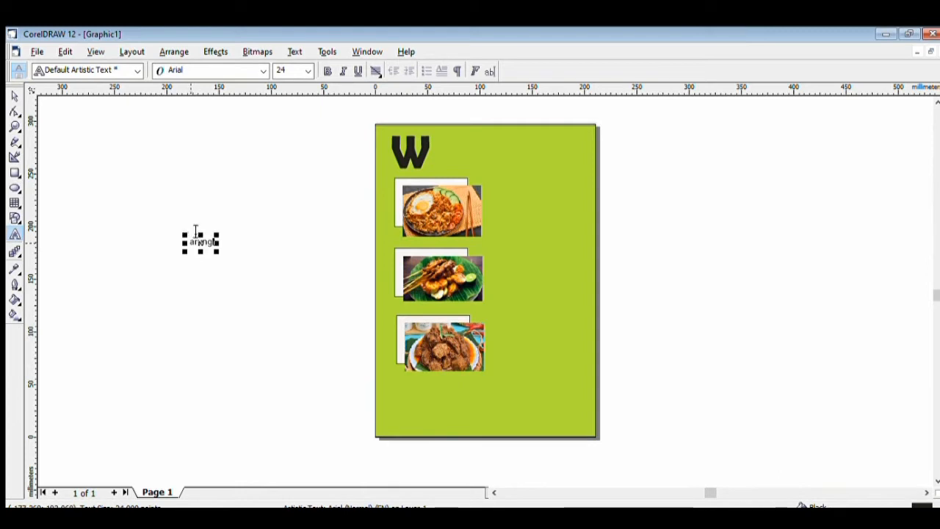
left_click(198, 231)
key("BackSpace")
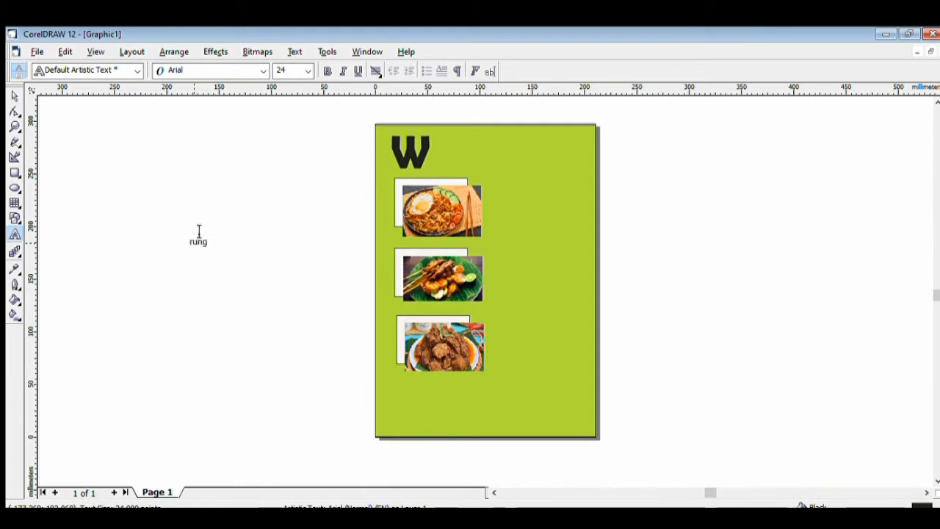
type("A")
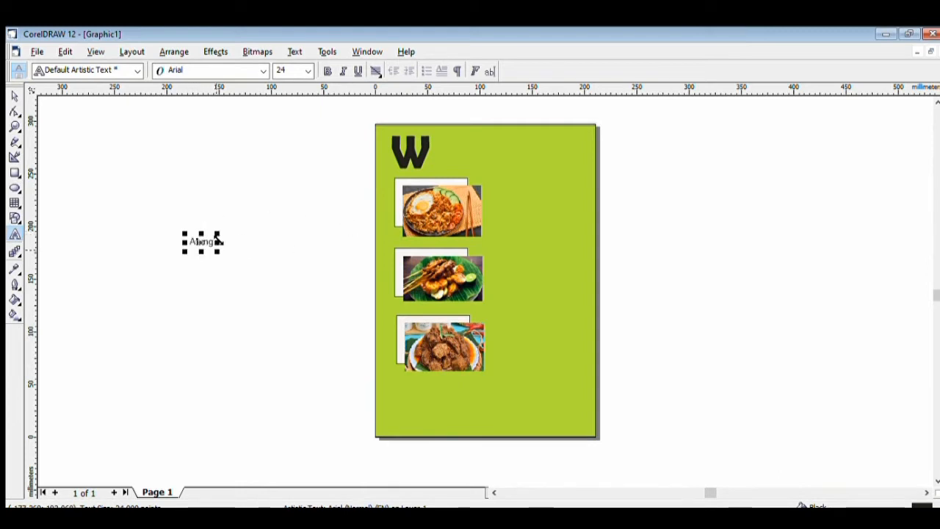
left_click_drag(217, 243, 251, 247)
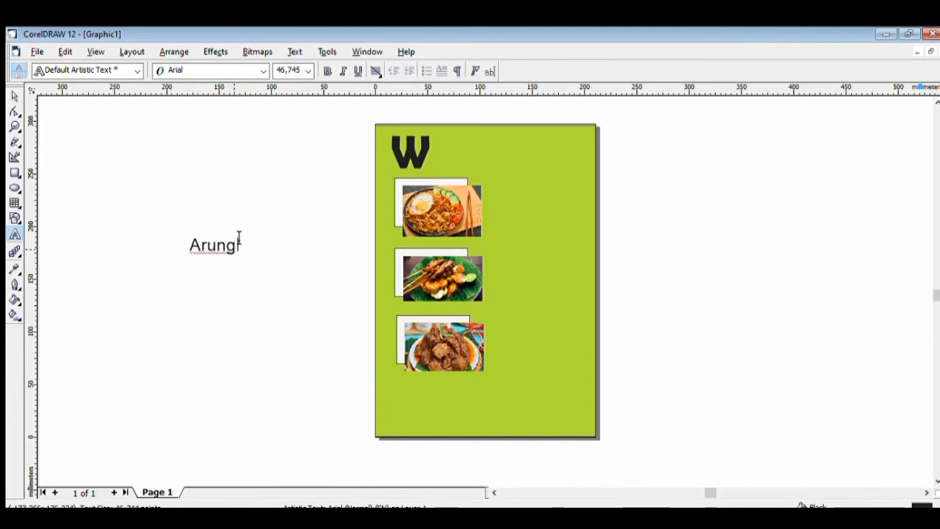
left_click_drag(240, 243, 184, 237)
left_click(263, 71)
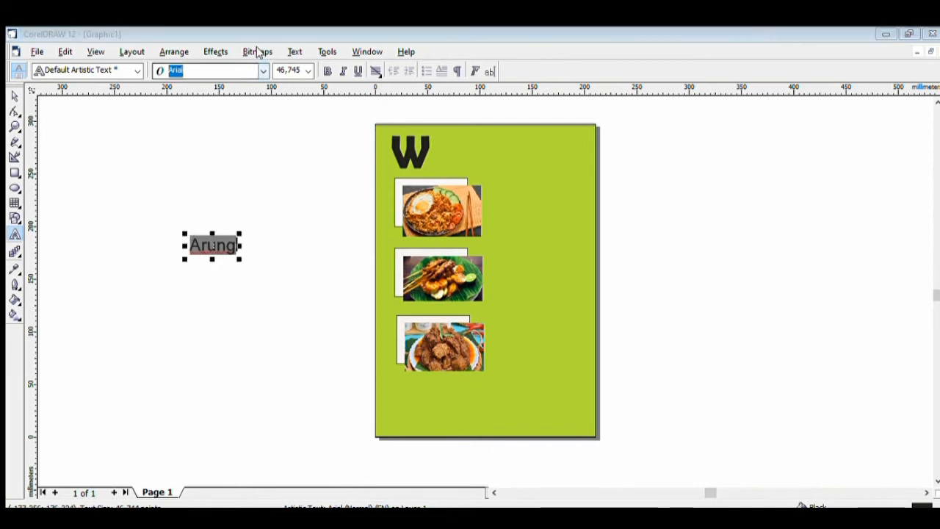
left_click(174, 75)
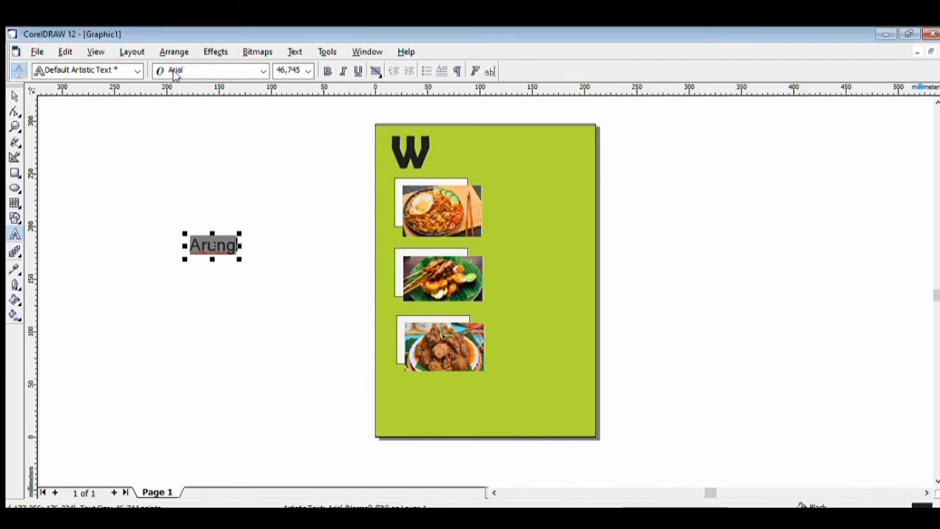
left_click(229, 237)
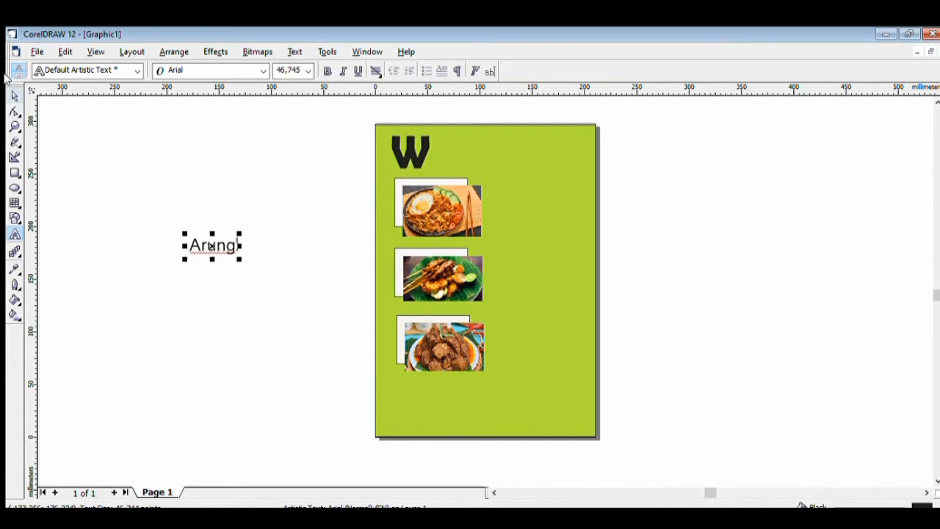
Move Arung onto the page beside the big W
left_click(15, 95)
left_click(216, 233)
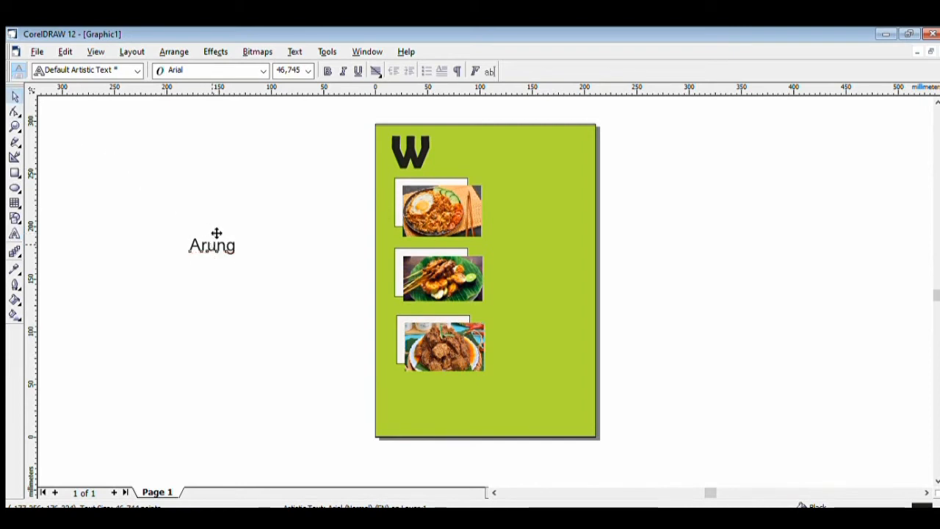
left_click_drag(217, 234, 514, 135)
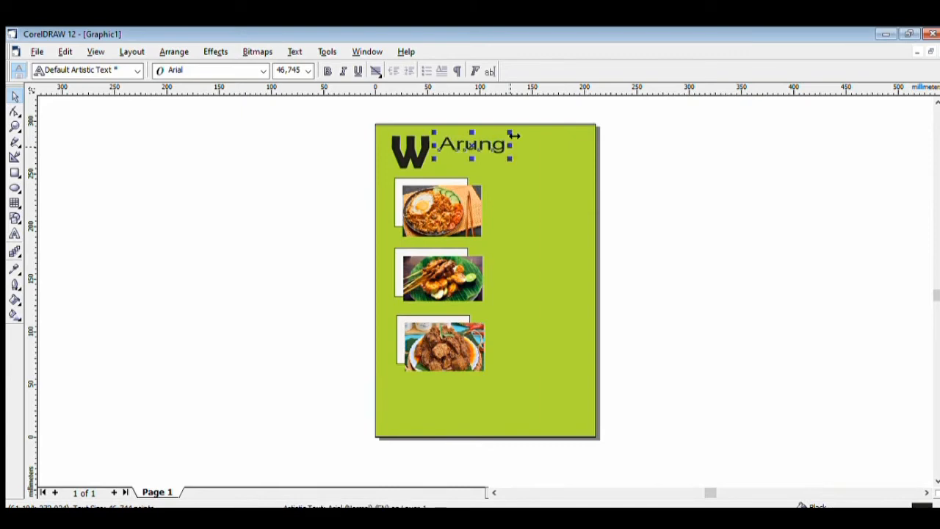
left_click(308, 182)
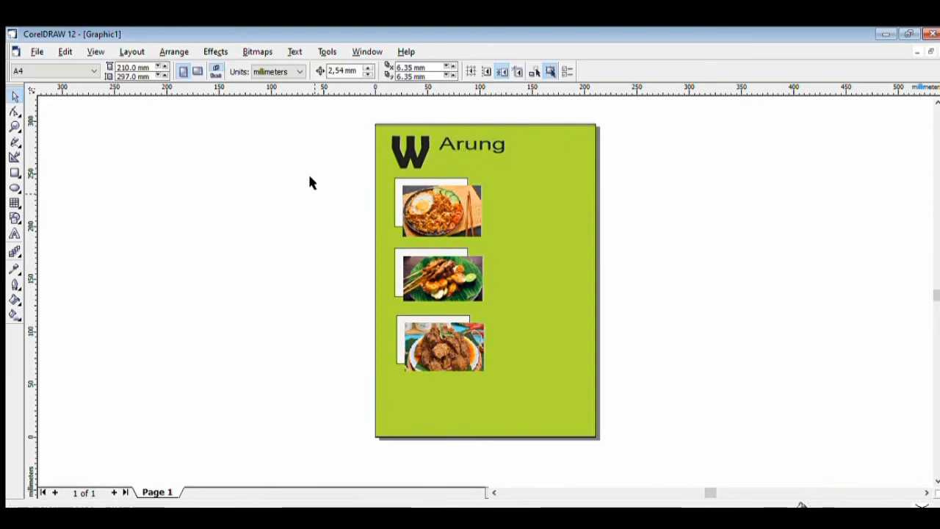
left_click(466, 133)
left_click(470, 134)
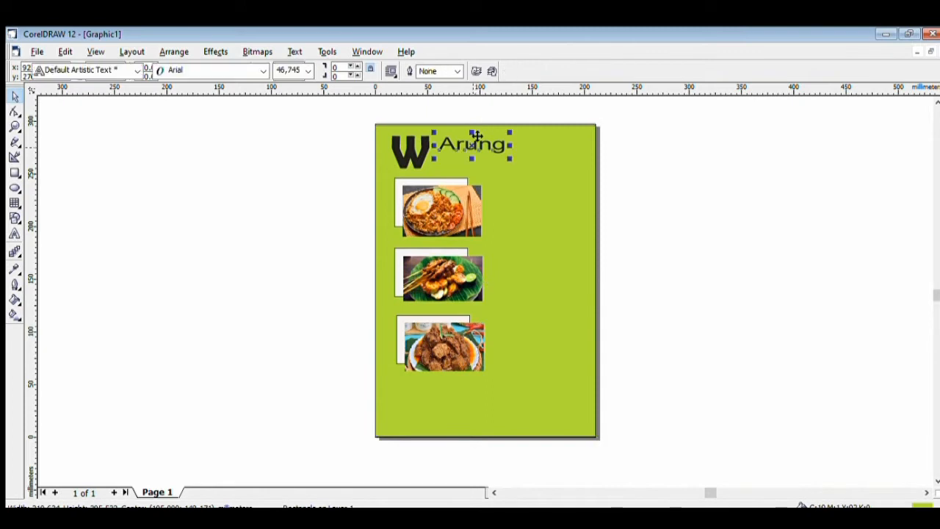
mouse_move(476, 133)
left_mouse_down()
mouse_move(455, 131)
mouse_move(470, 134)
left_mouse_up()
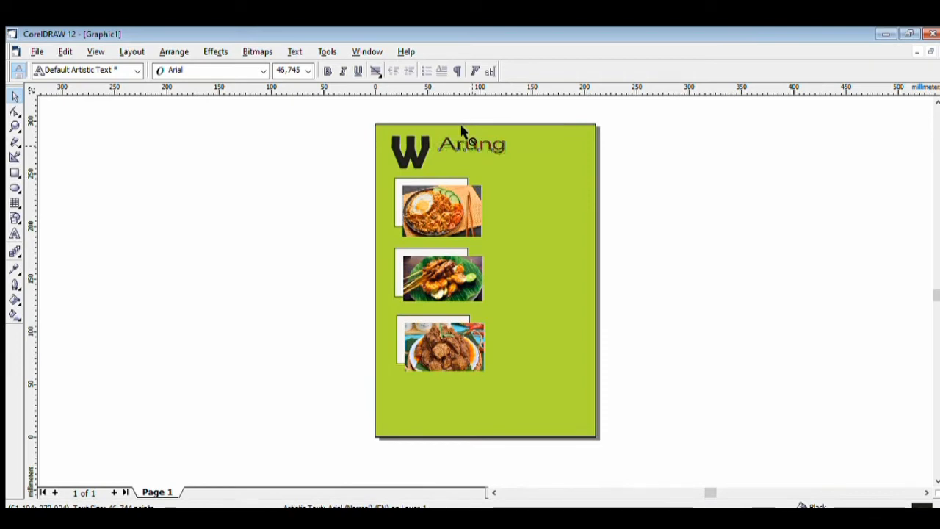
left_click(269, 181)
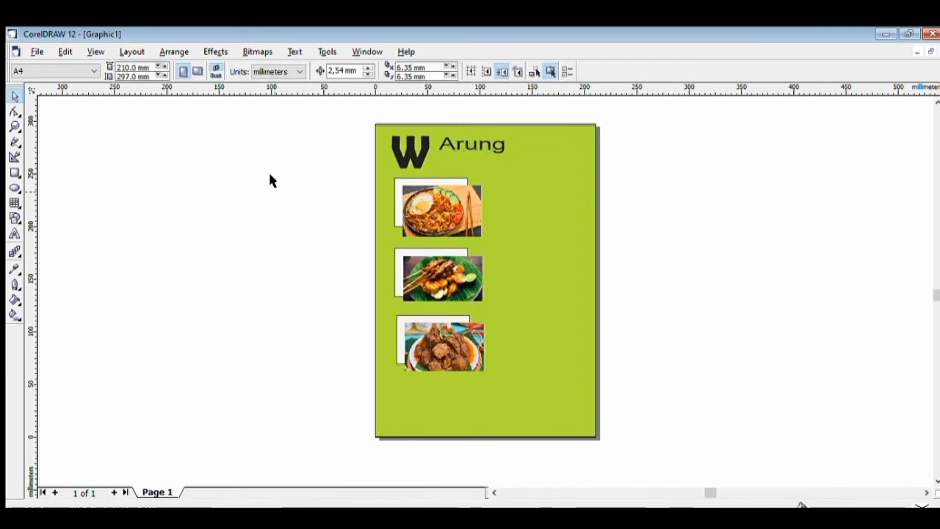
Shift the W slightly down and set Arung right next to it to read 'WArung'
left_click(410, 132)
left_click_drag(415, 135, 418, 150)
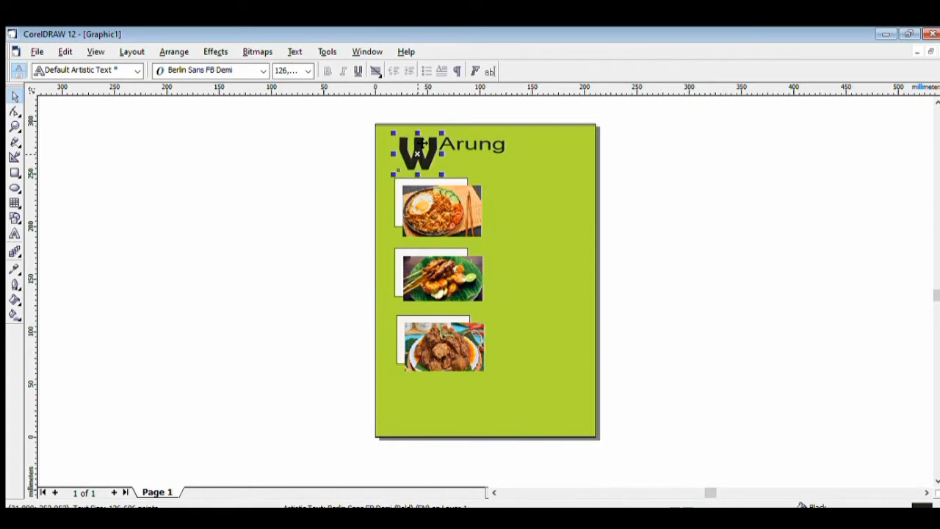
left_click(295, 188)
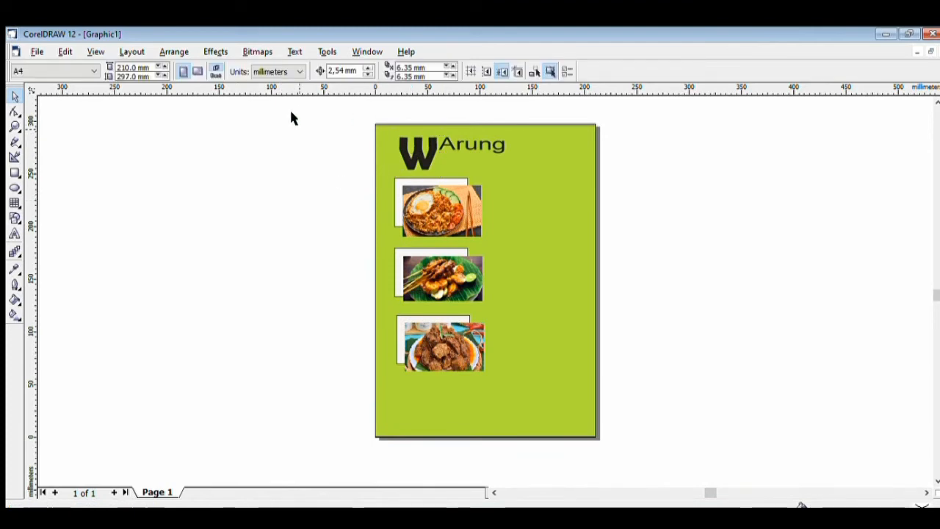
left_click(479, 132)
mouse_move(478, 133)
left_mouse_down()
mouse_move(474, 126)
mouse_move(479, 133)
left_mouse_up()
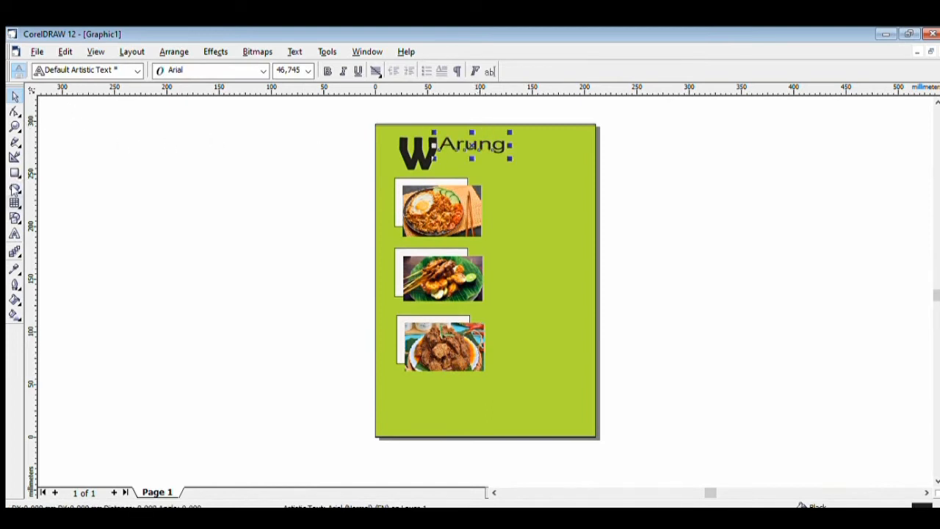
left_click(14, 234)
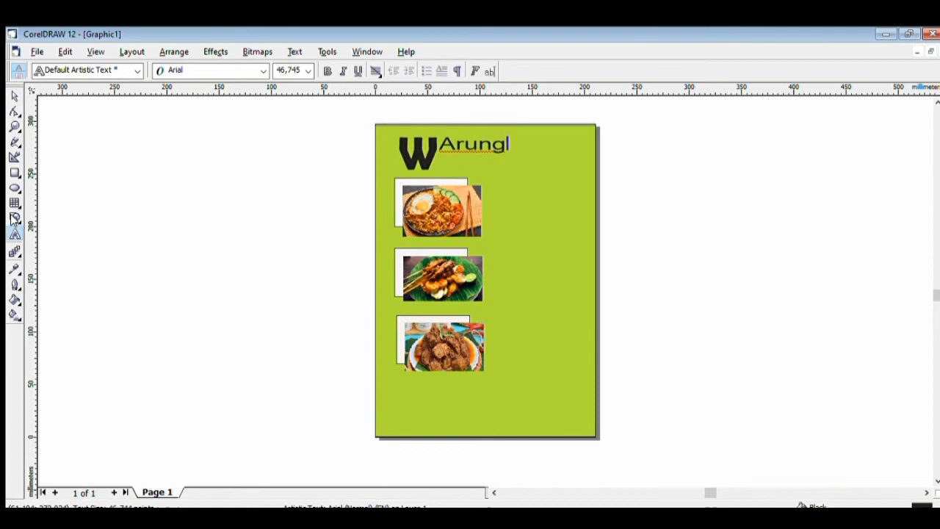
Type the text 'KELOMPOK 4' on the canvas beside the page
left_click(194, 234)
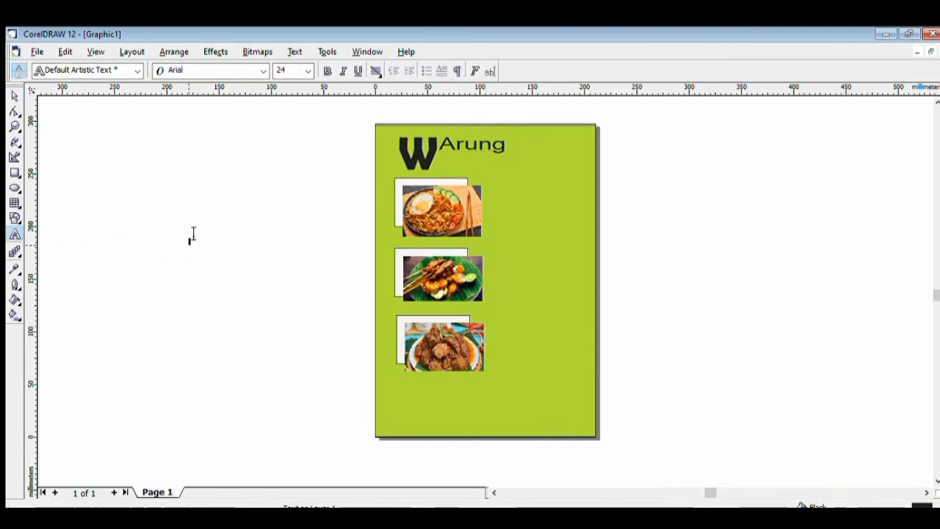
type("KEL")
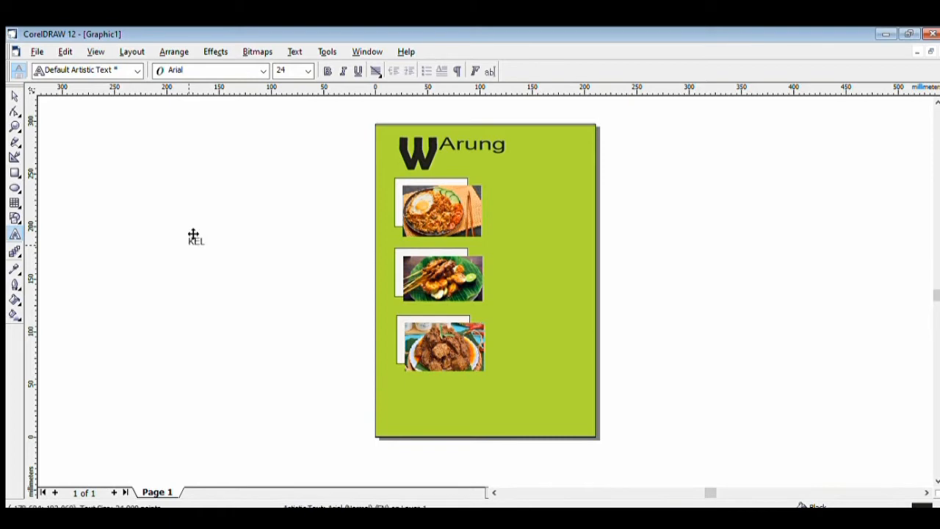
type("OMPOK")
type("4")
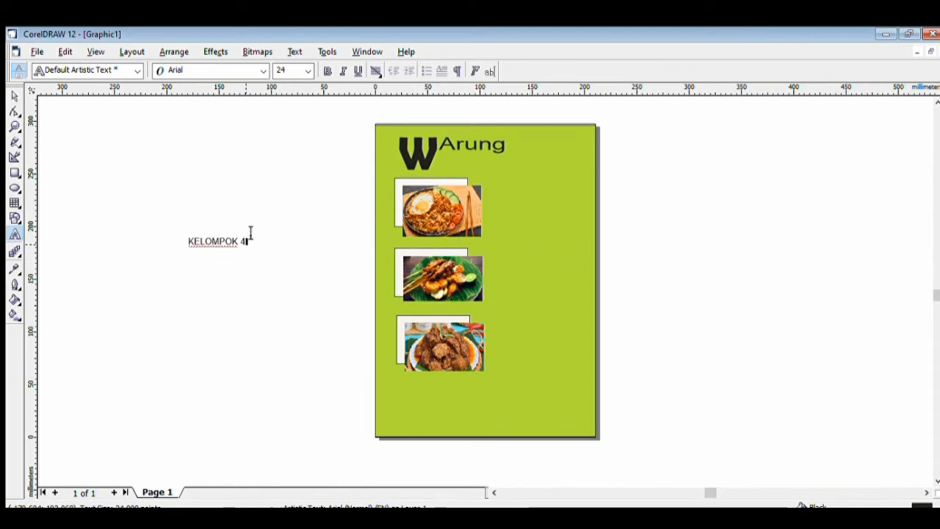
Set 'KELOMPOK 4' in Bahnschrift SemiBold Condensed and enlarge it to about 65 pt
left_click_drag(252, 233, 178, 232)
left_click(263, 71)
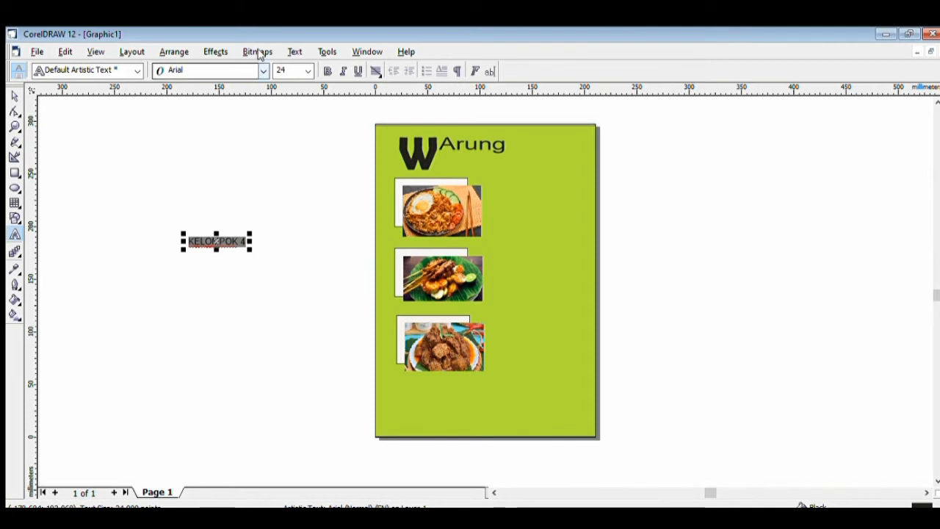
key("Down")
key("Down")
key("Down")
key("Down")
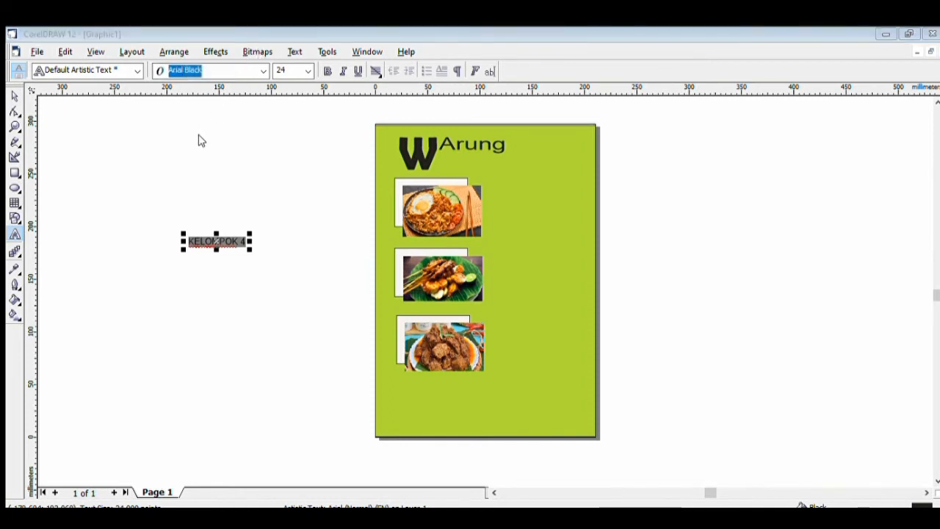
key("Down")
key("Down")
key("Down")
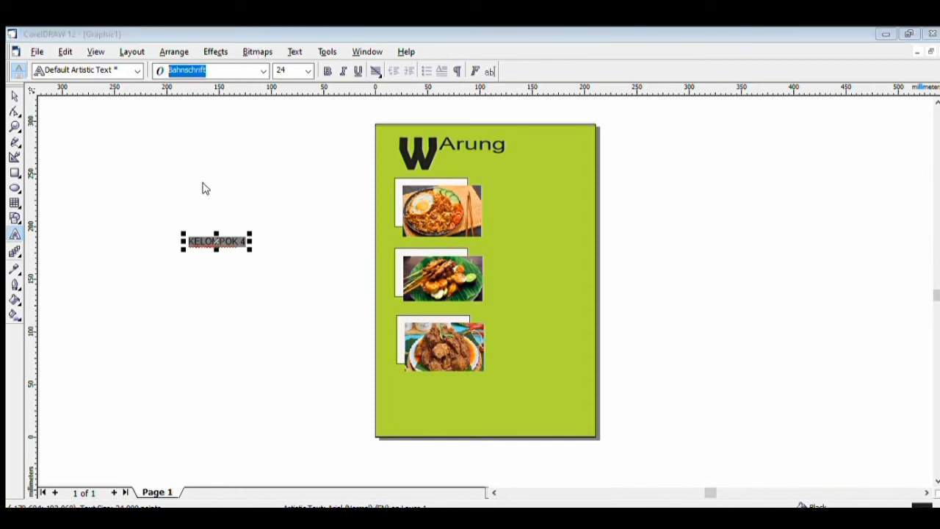
key("Down")
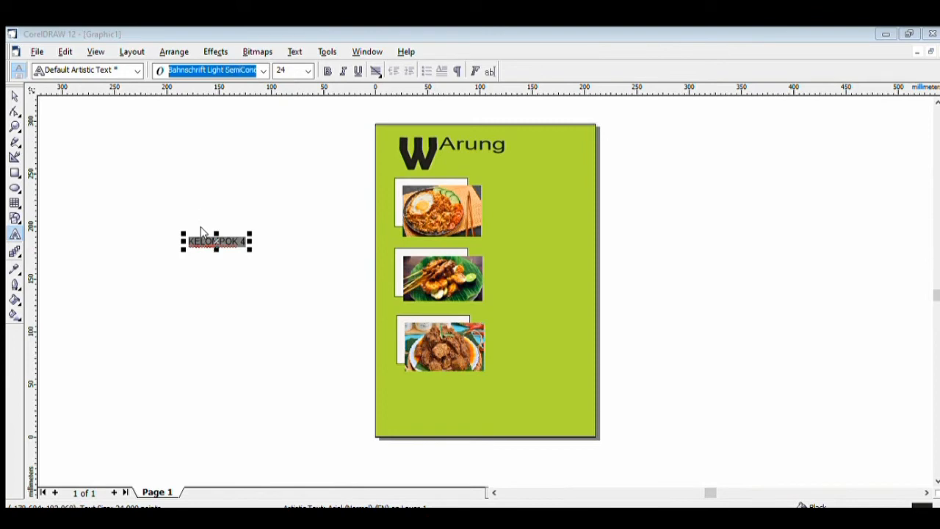
key("Down")
key("Down")
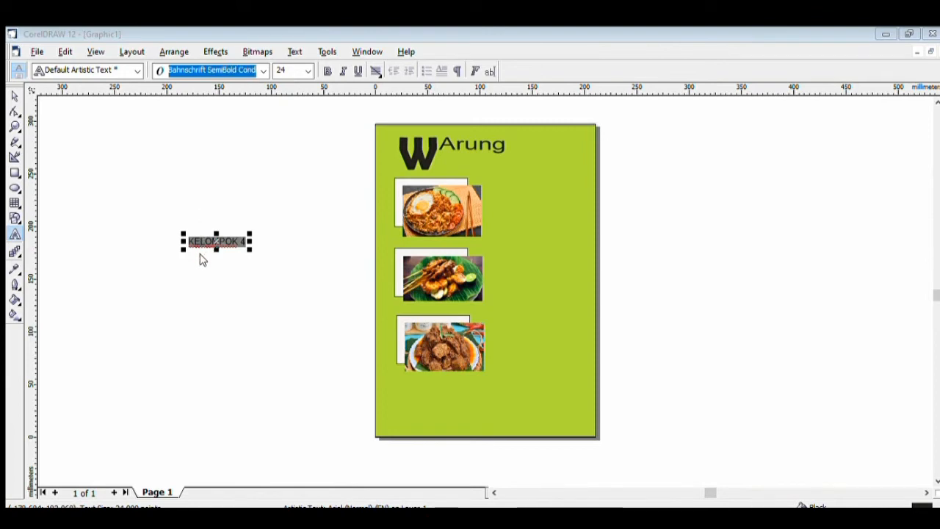
key("Return")
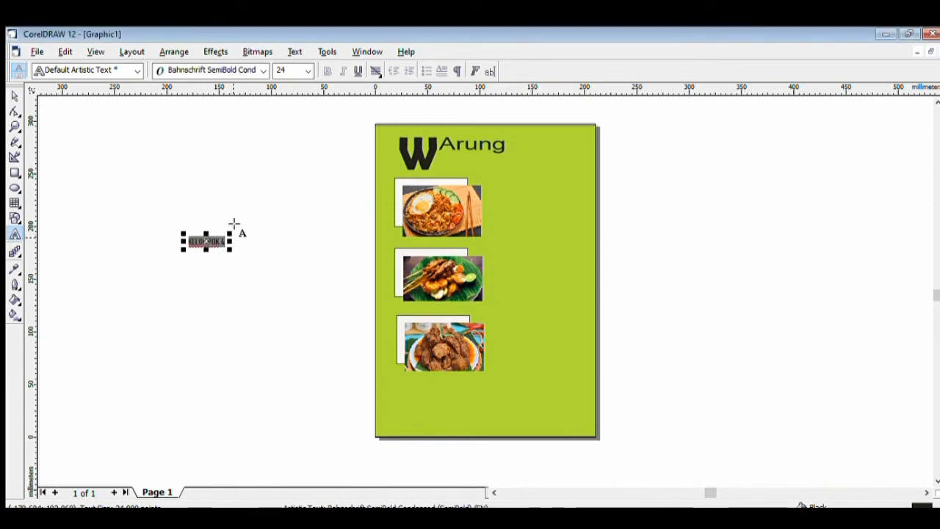
mouse_move(231, 241)
left_mouse_down()
mouse_move(285, 241)
mouse_move(238, 245)
mouse_move(241, 253)
left_mouse_up()
left_click(270, 234)
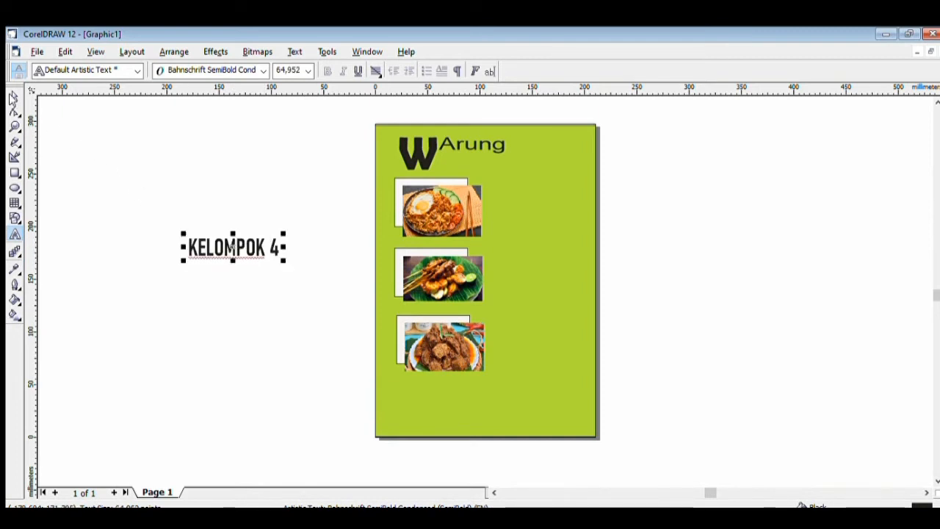
left_click(15, 94)
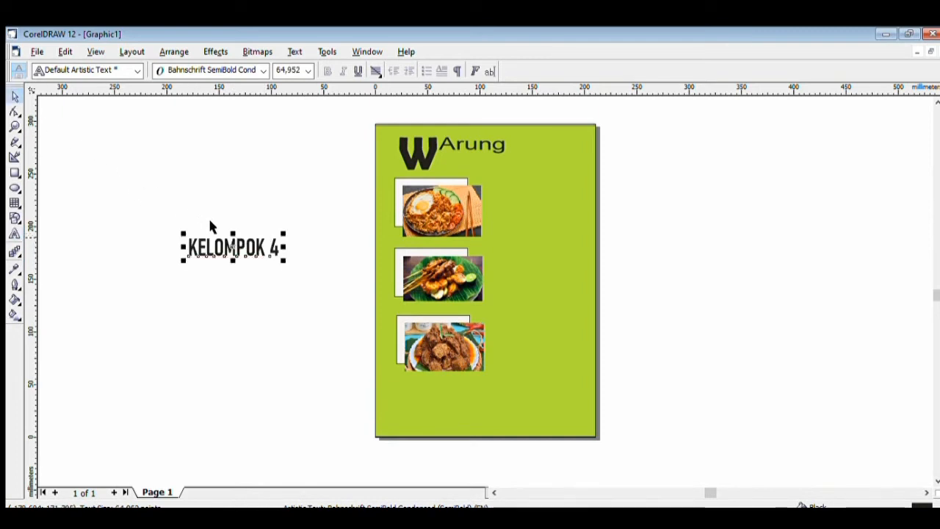
Move 'KELOMPOK 4' onto the green page directly beneath 'Arung', beside the large W
left_click_drag(232, 236, 575, 154)
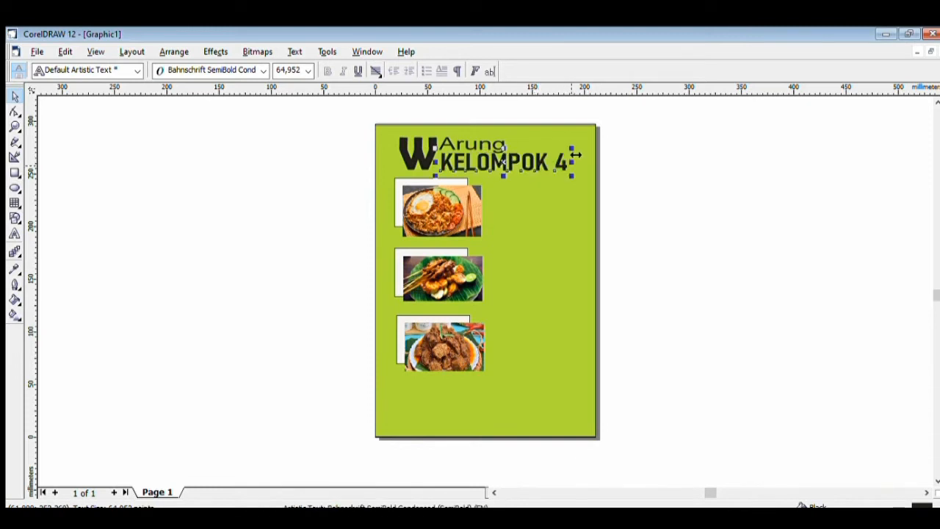
left_click(544, 213)
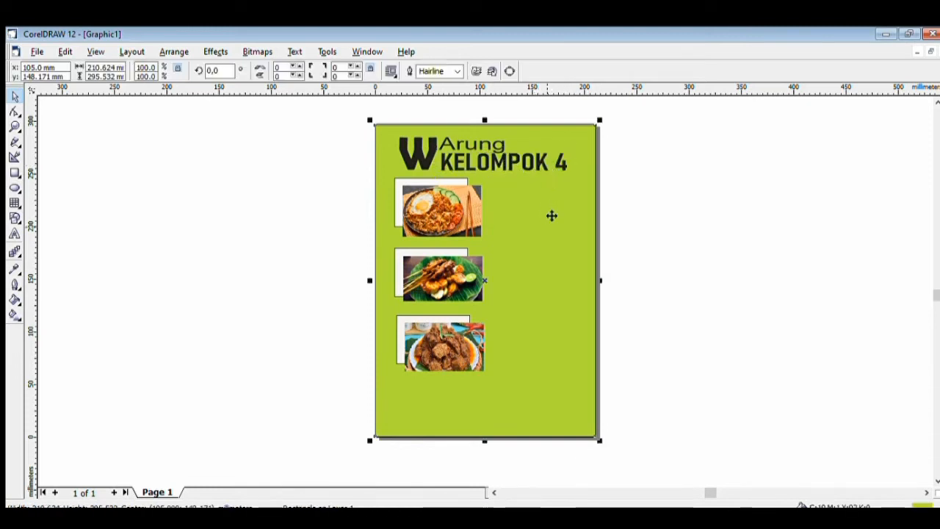
left_click(222, 227)
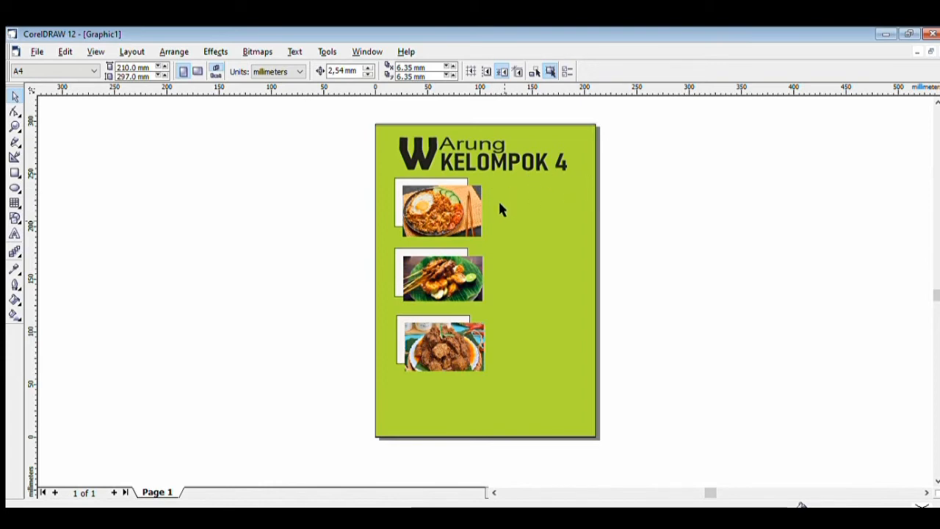
left_click(13, 169)
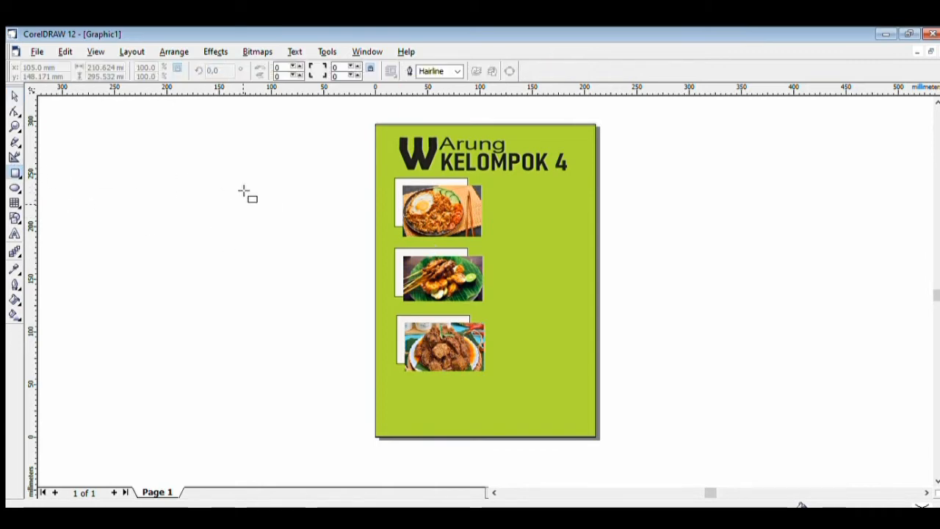
Draw a wide, thin rectangle and duplicate it twice, stacked downward
left_click_drag(123, 169, 199, 174)
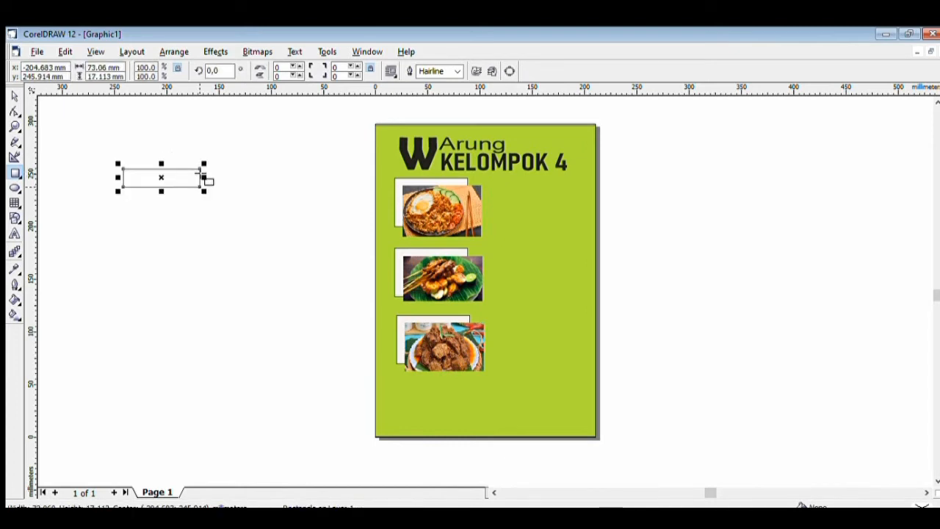
left_click(14, 96)
left_click(149, 170)
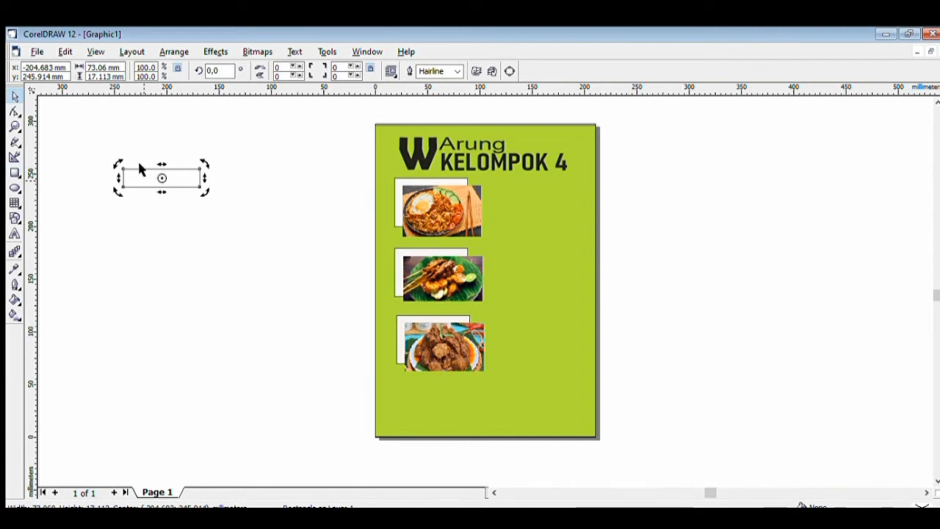
left_click(149, 170)
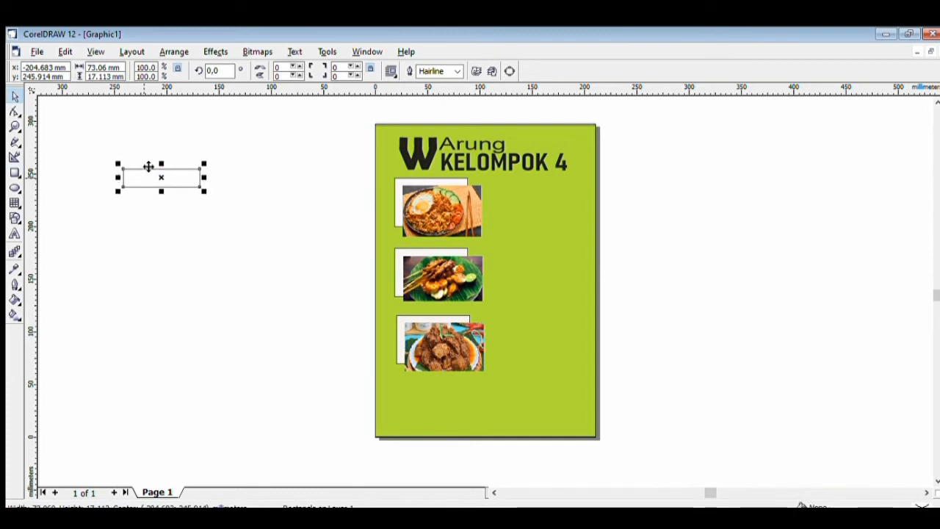
left_click_drag(148, 166, 150, 193)
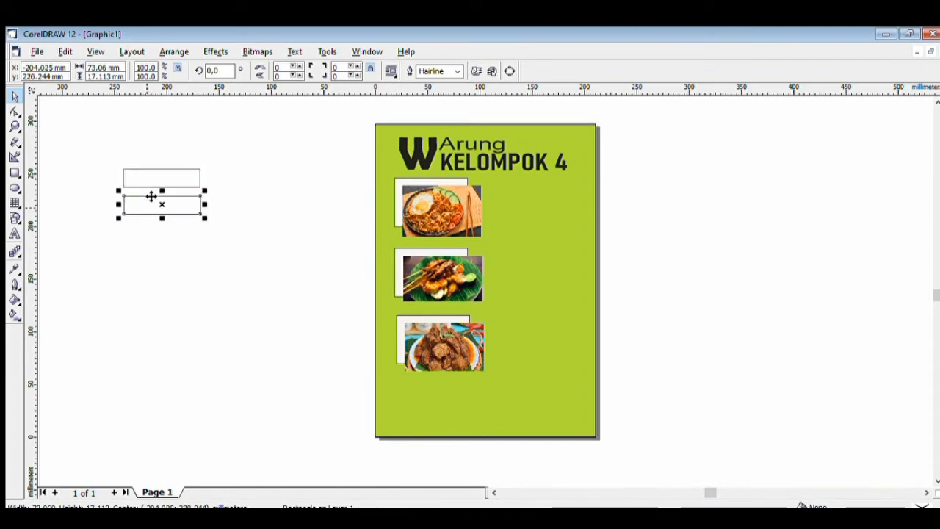
left_click(147, 196)
left_click(151, 196)
left_click_drag(151, 196, 152, 224)
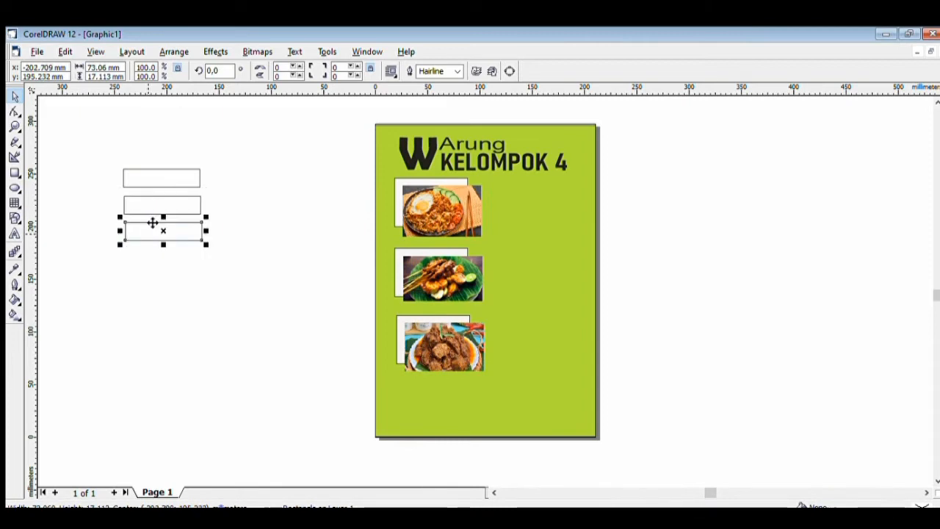
Fill all three stacked rectangles solid black
left_click(146, 167)
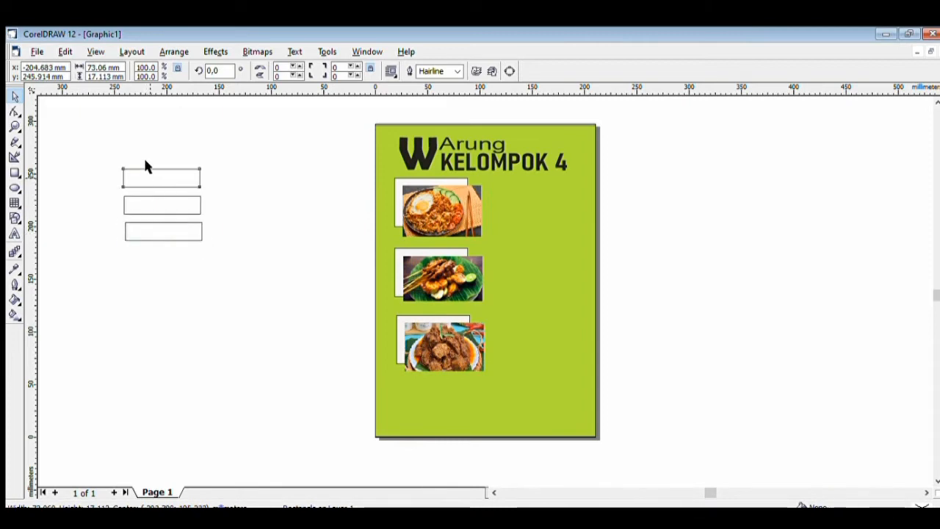
left_click(41, 291)
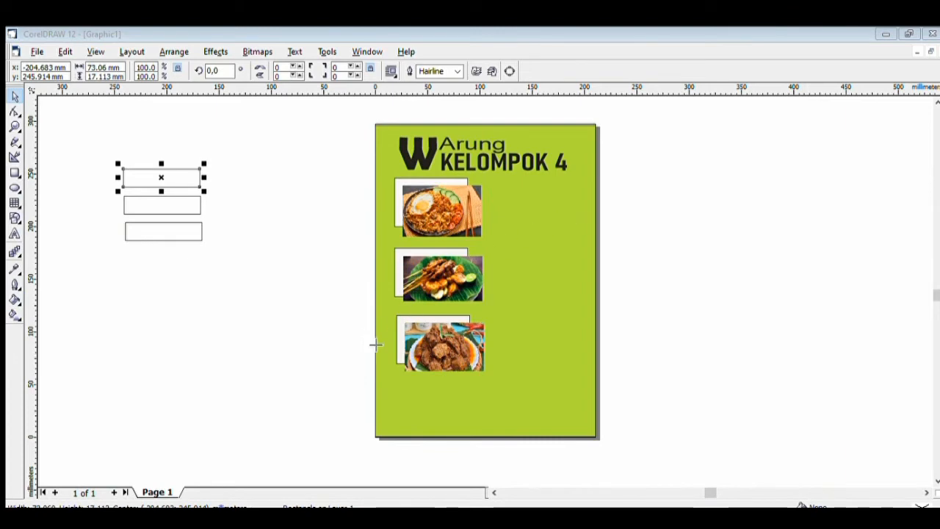
left_click(484, 373)
left_click(148, 194)
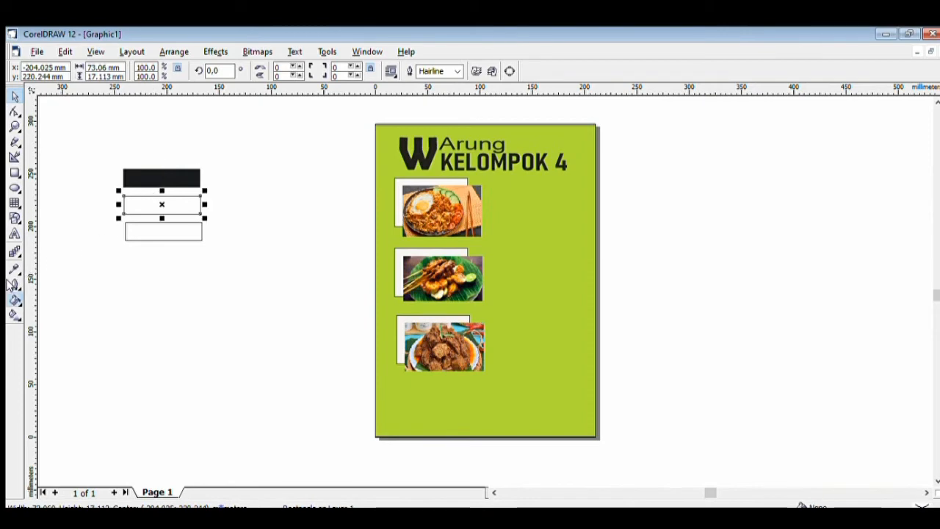
left_click(36, 291)
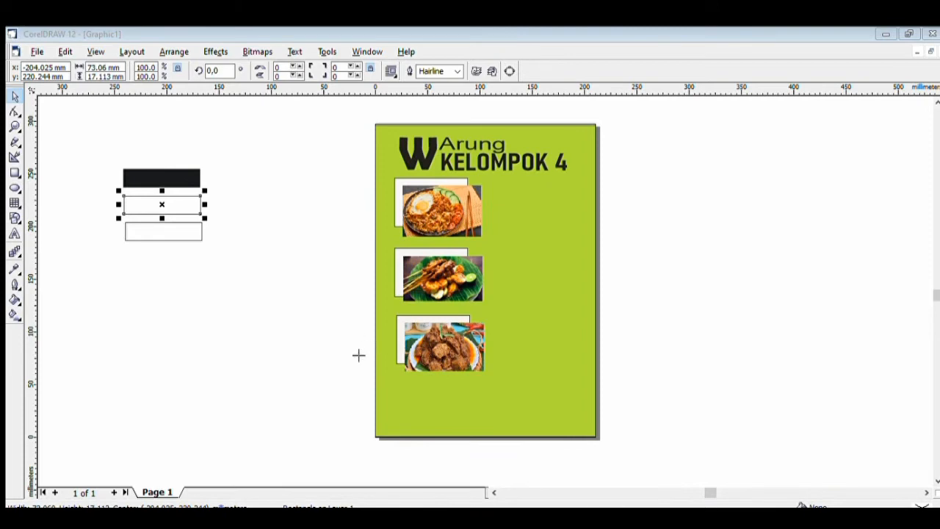
key("Return")
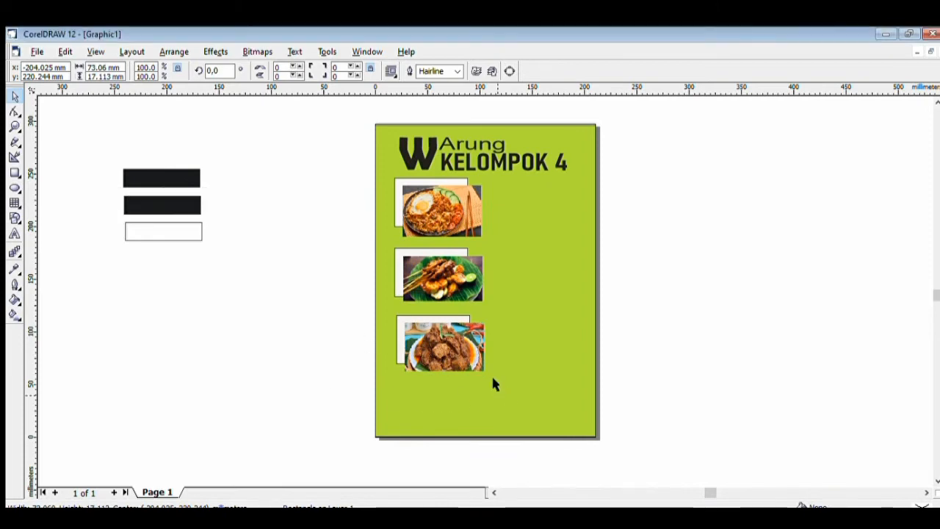
left_click(166, 231)
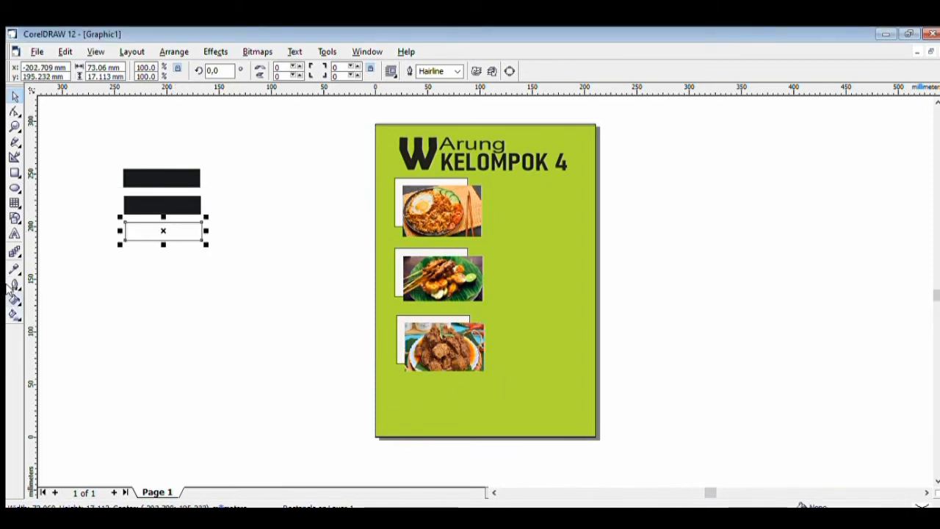
left_click(37, 294)
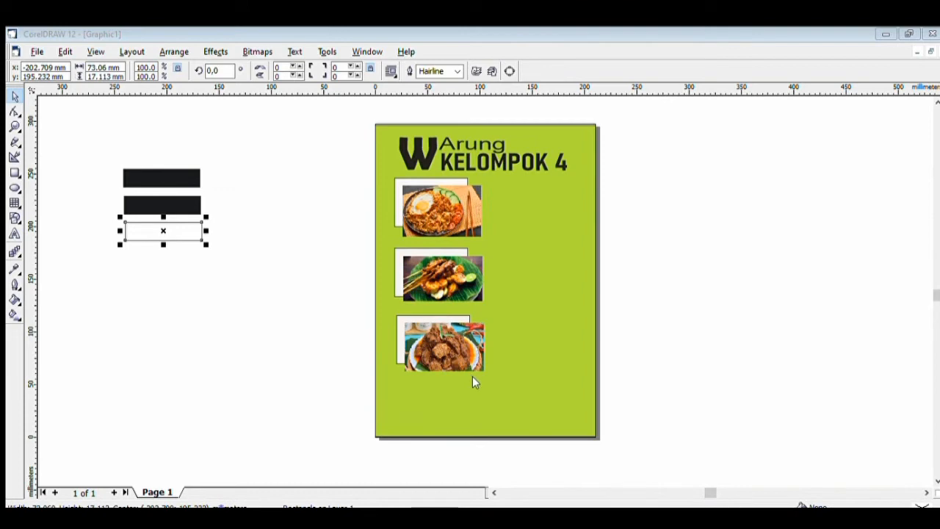
key("Return")
left_click(162, 168)
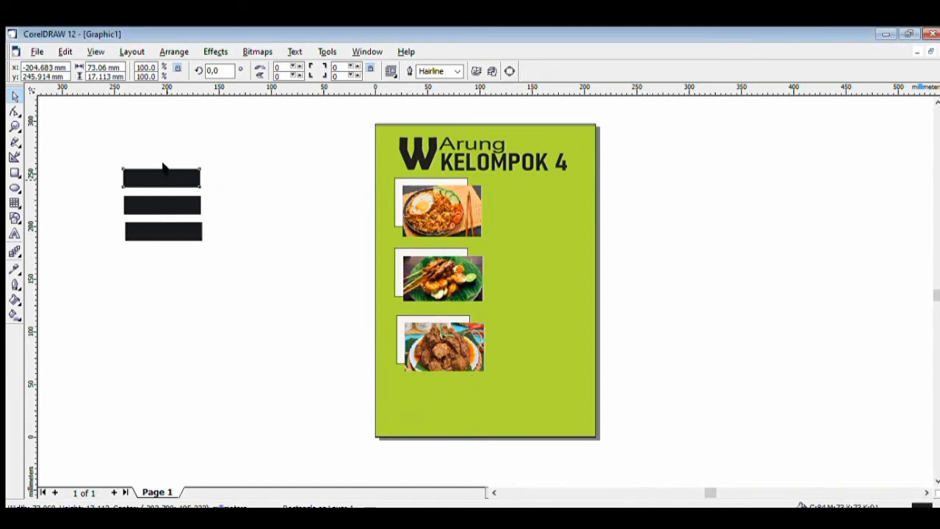
Move the three black bars onto the page, one beside each food photo
left_click_drag(180, 167, 543, 185)
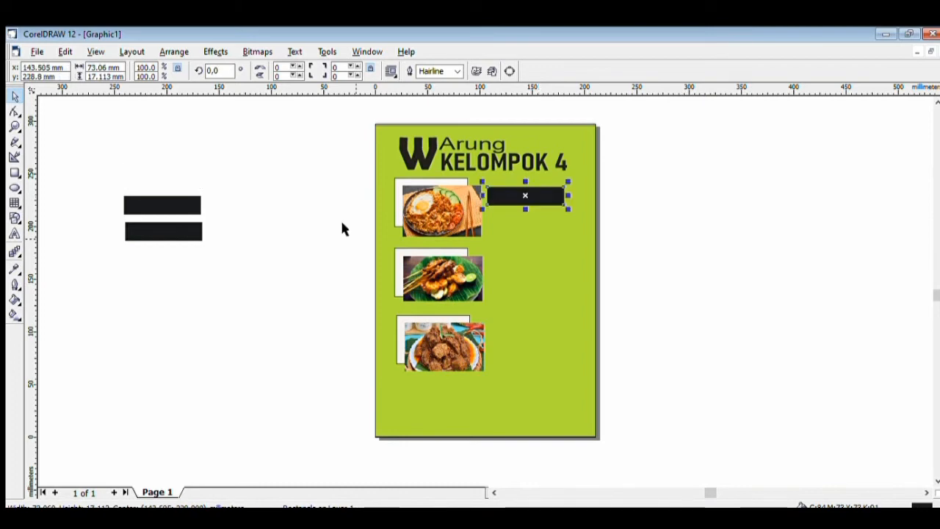
left_click_drag(158, 199, 528, 252)
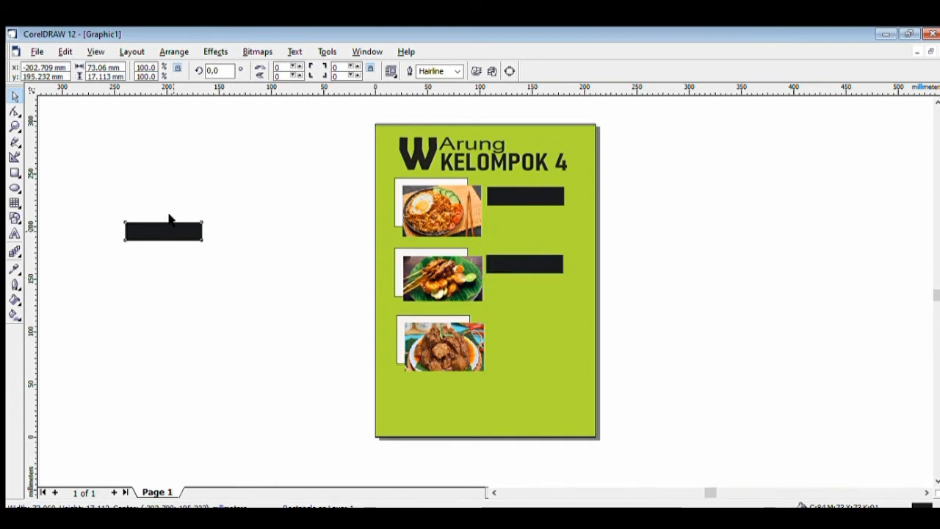
left_click_drag(177, 222, 540, 320)
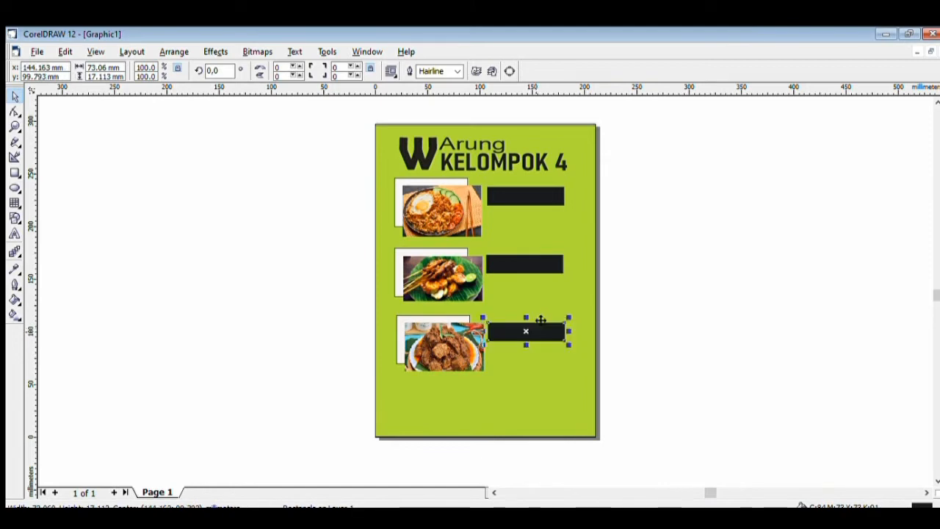
left_click(167, 325)
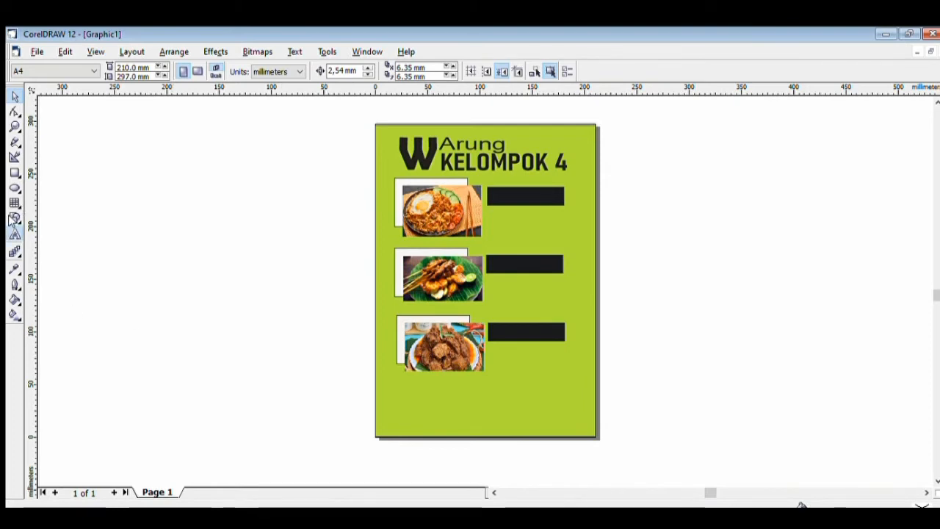
left_click(14, 233)
left_click(189, 254)
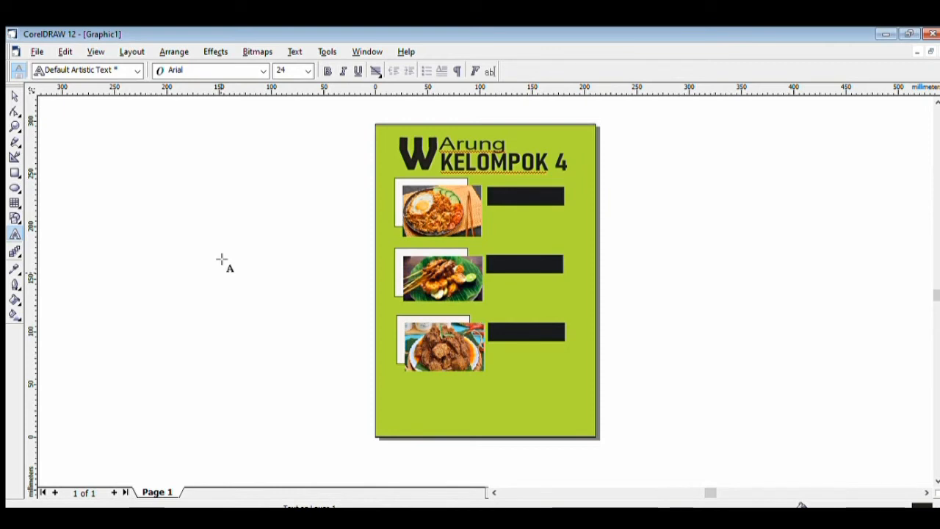
Type 'Nasi Goreng', fill it white, and centre it on the top black bar
type("n")
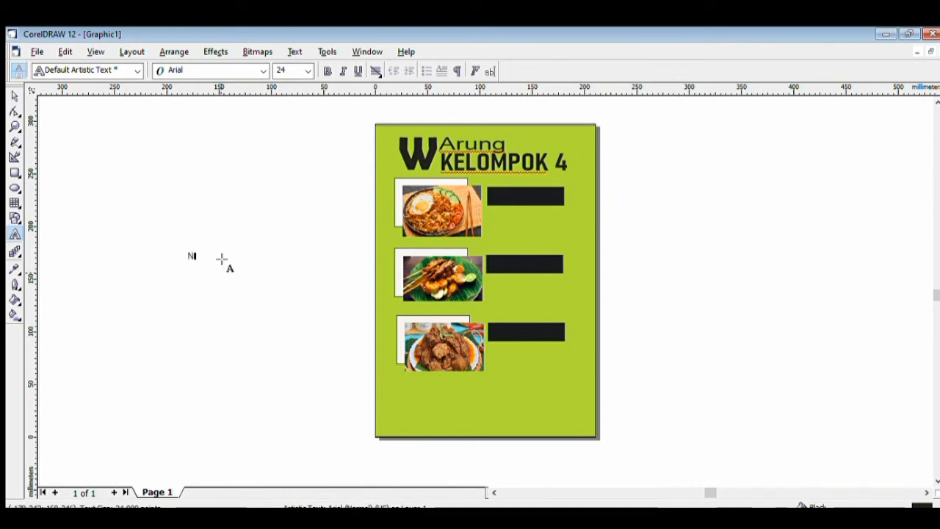
type("asi Goreng")
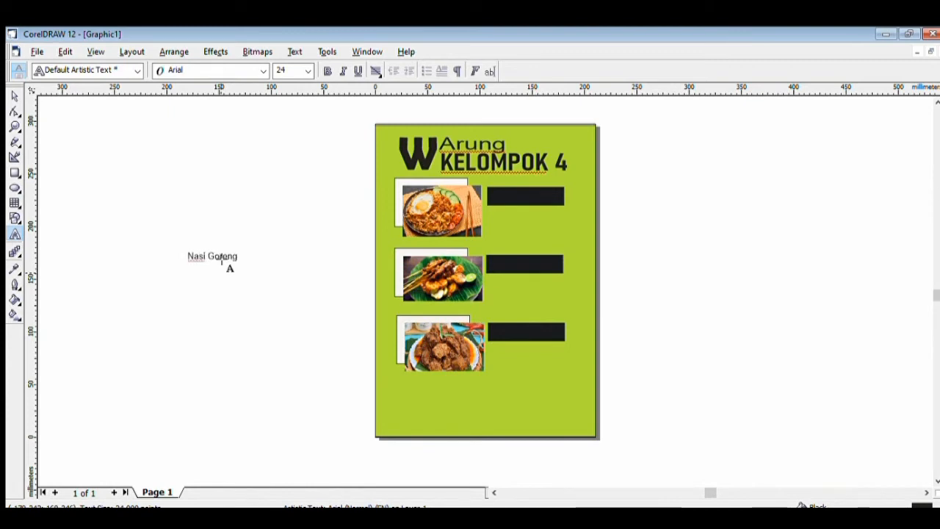
left_click(241, 246)
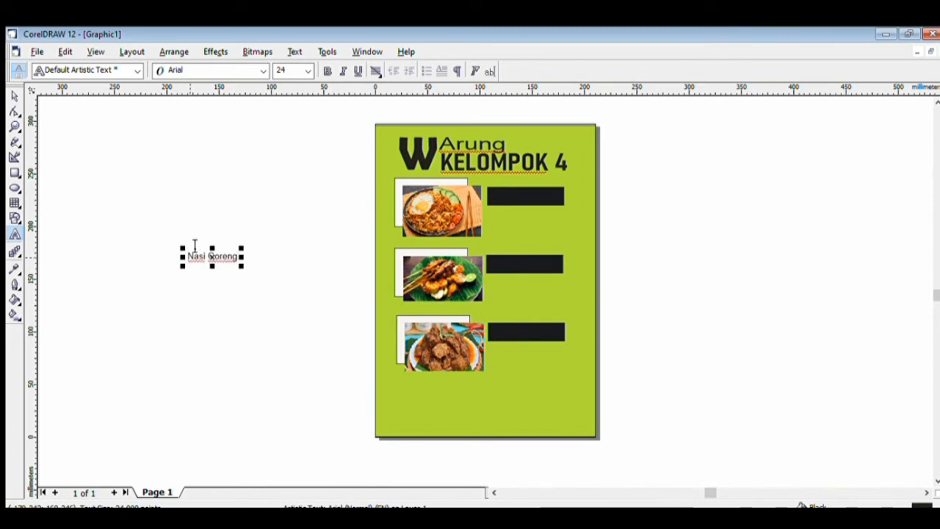
left_click_drag(193, 245, 250, 250)
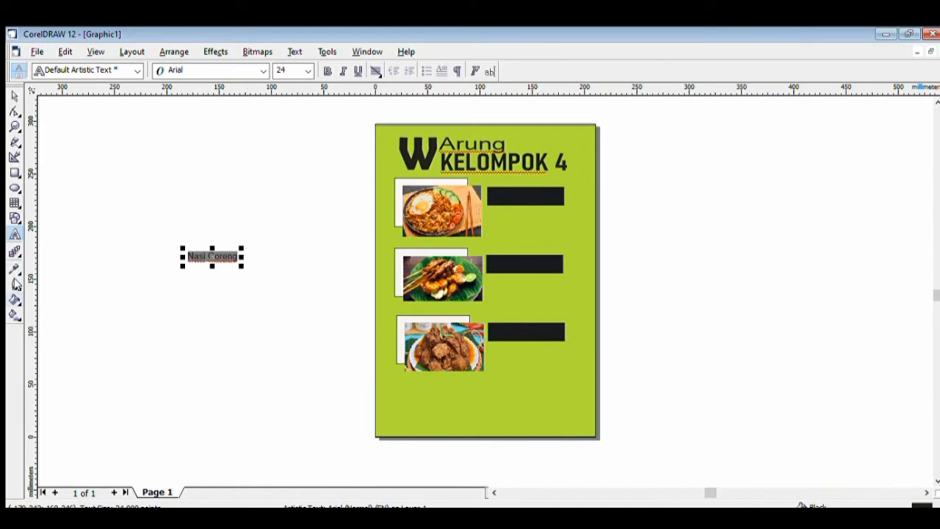
left_click(36, 285)
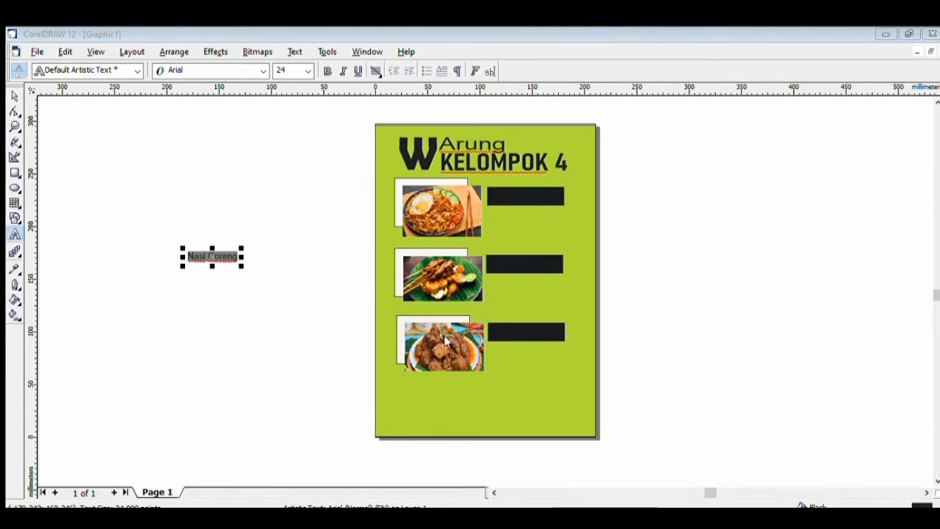
left_click(489, 373)
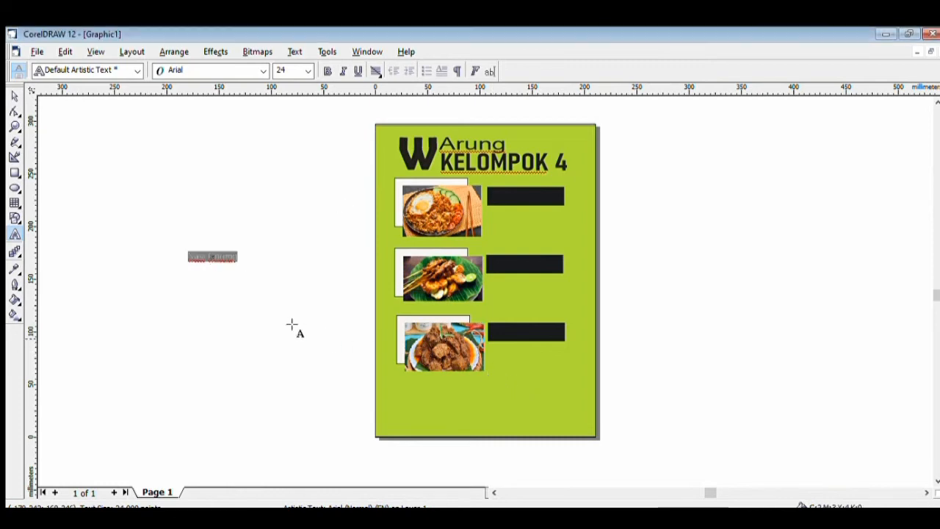
mouse_move(215, 247)
left_mouse_down()
mouse_move(316, 252)
mouse_move(531, 199)
mouse_move(524, 187)
left_mouse_up()
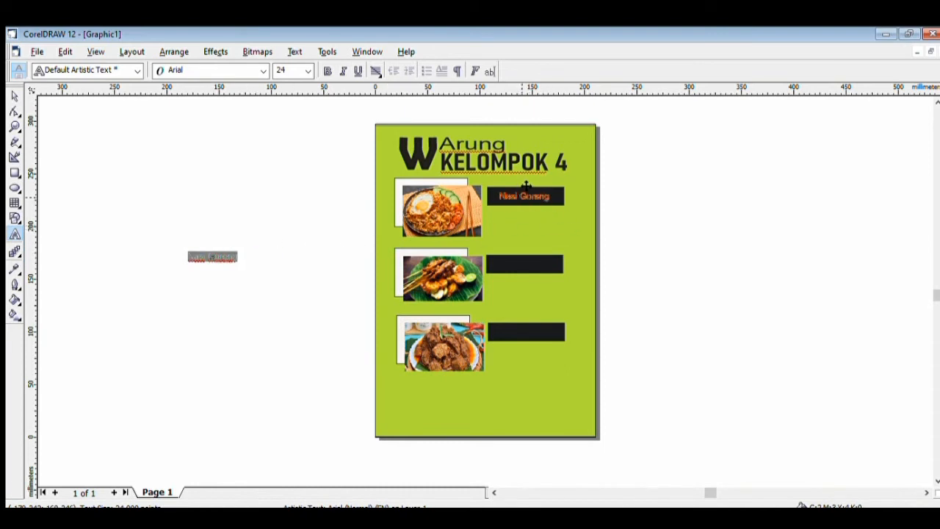
left_click(224, 253)
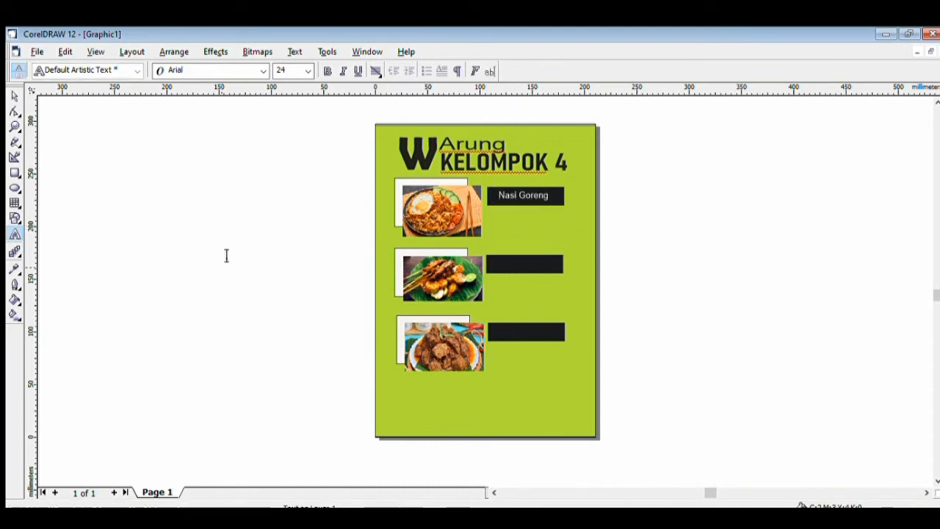
left_click(521, 188)
left_click_drag(526, 184, 528, 184)
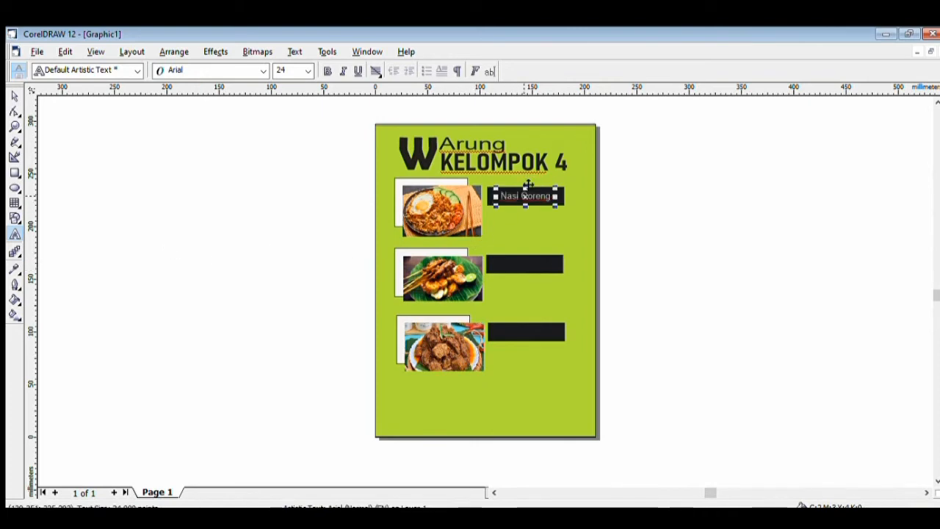
left_click(301, 261)
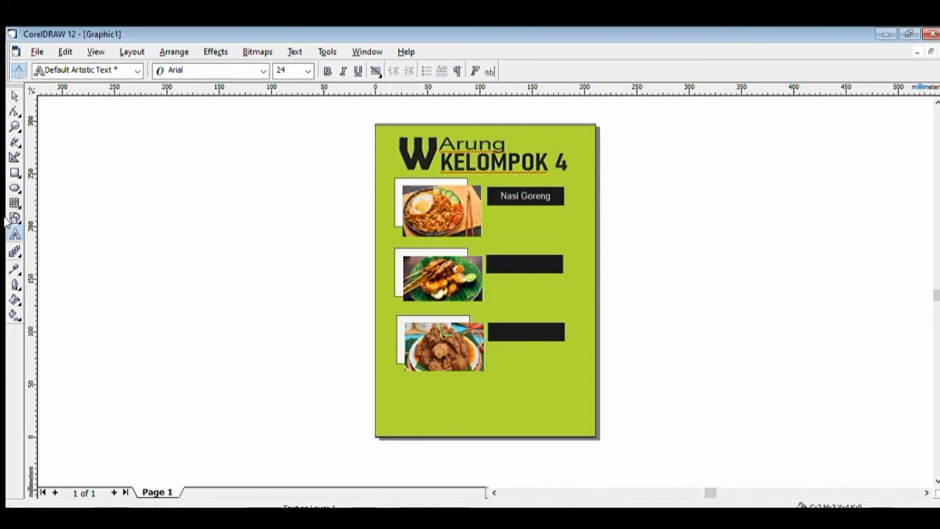
left_click(205, 257)
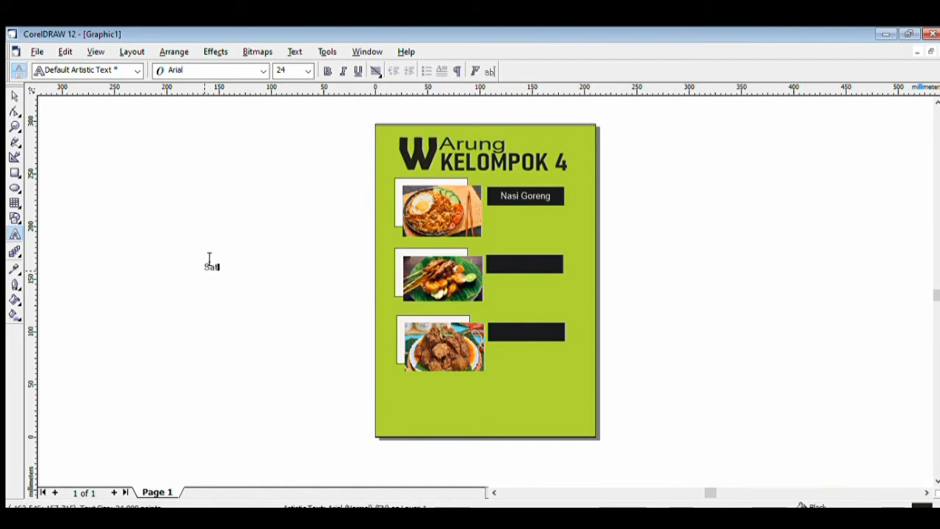
Delete the mirrored 'Sate' text attempt
key("ctrl+a")
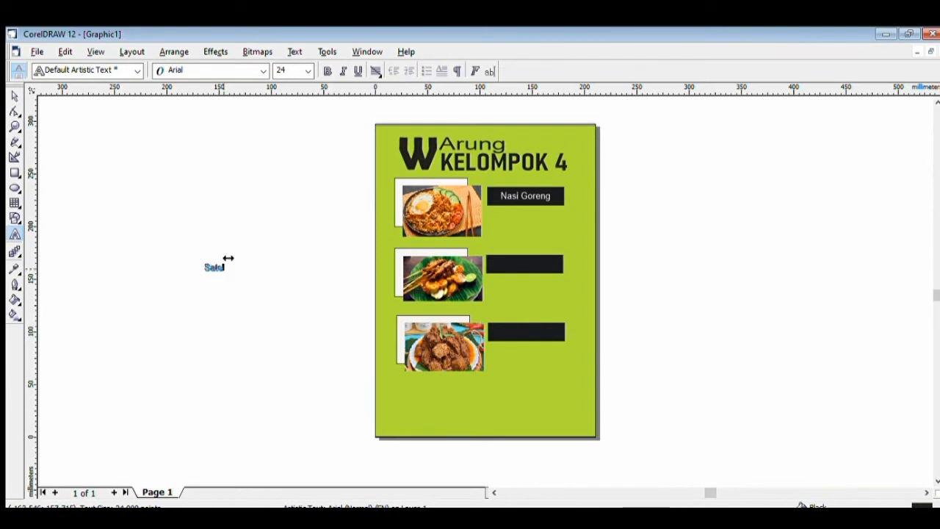
left_click_drag(227, 267, 186, 266)
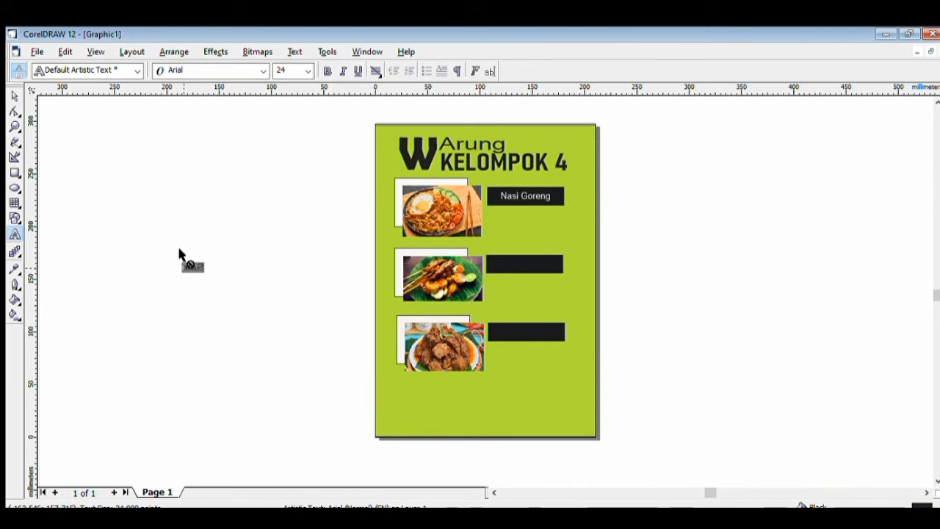
left_click_drag(232, 251, 220, 252)
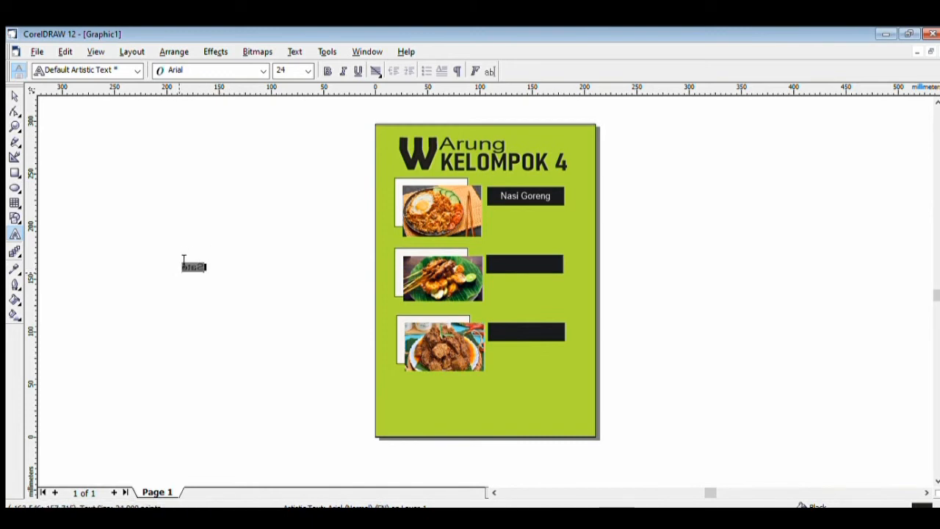
key("Delete")
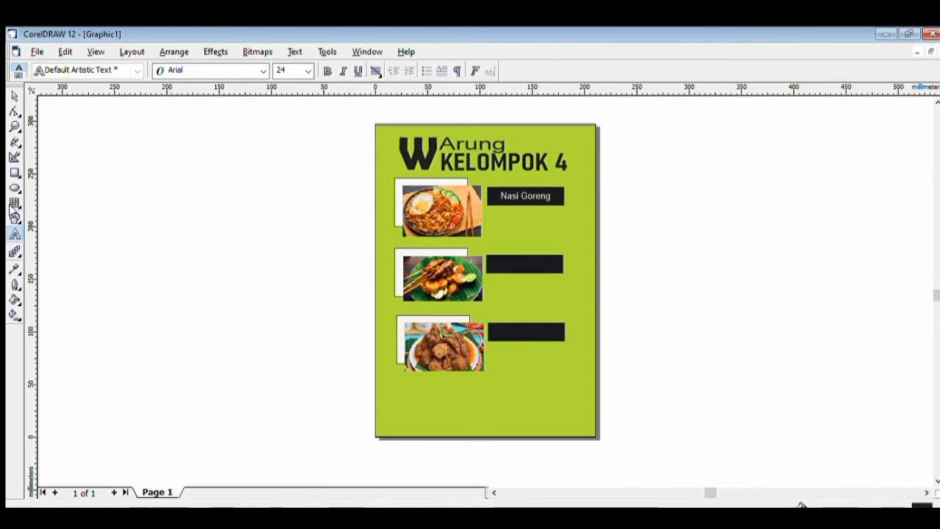
Type 'Sate', fill it white, and place it on the middle black bar
left_click(171, 235)
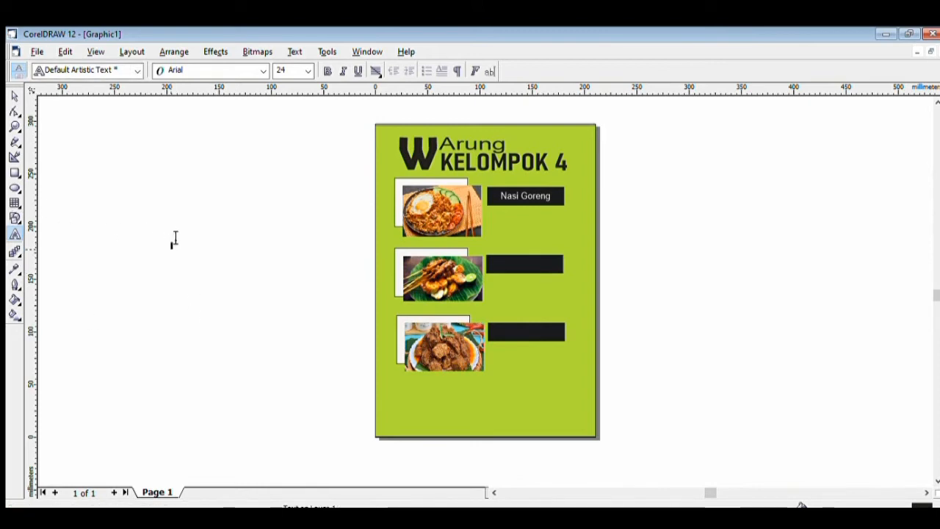
type("Sate")
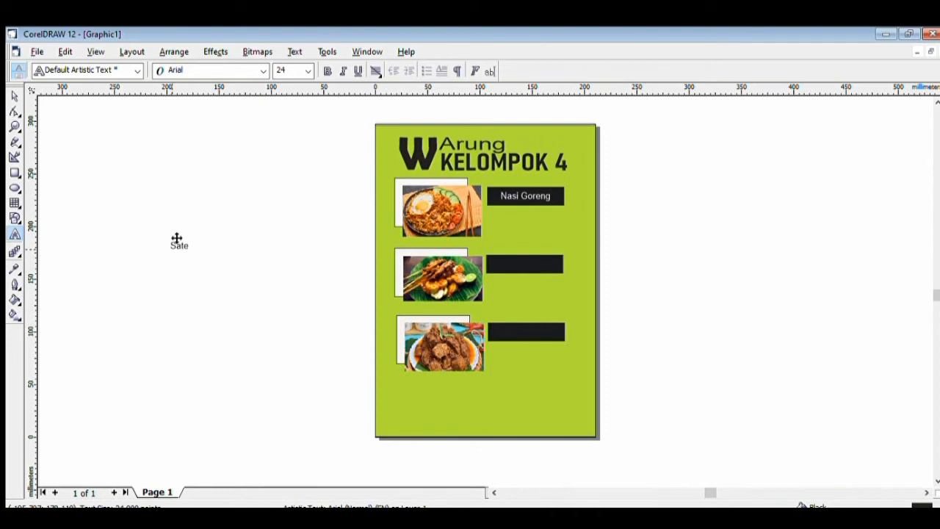
left_click_drag(170, 239, 201, 235)
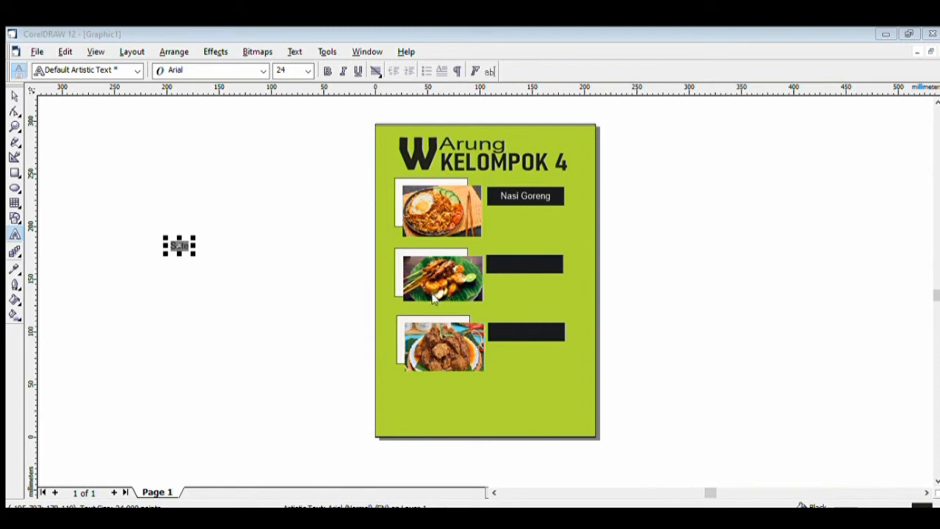
left_click(482, 379)
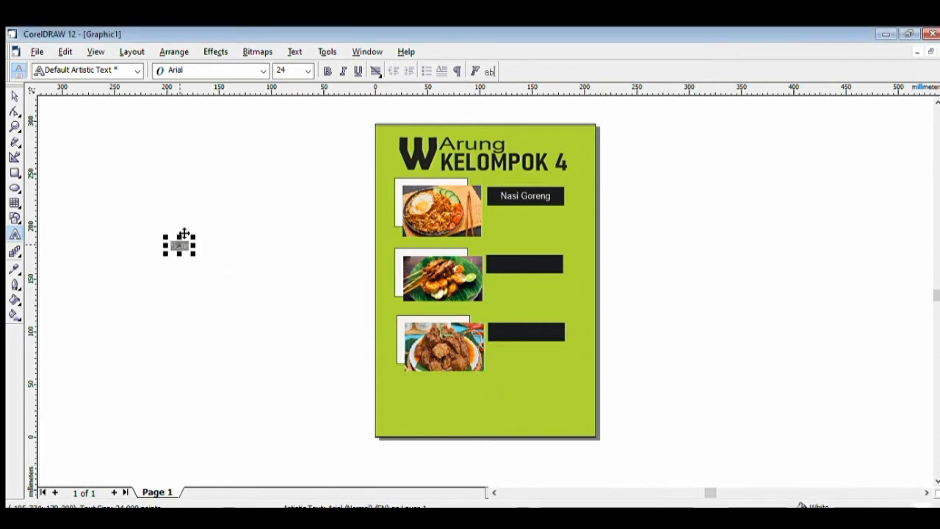
left_click_drag(184, 235, 509, 252)
left_click(354, 293)
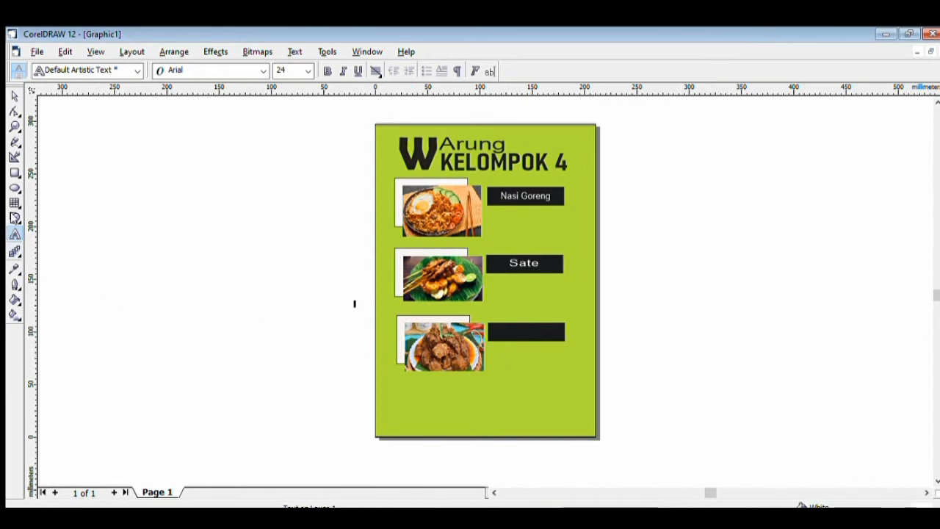
Type 'Rendang', fill it white, and settle it on the bottom black bar
left_click(205, 282)
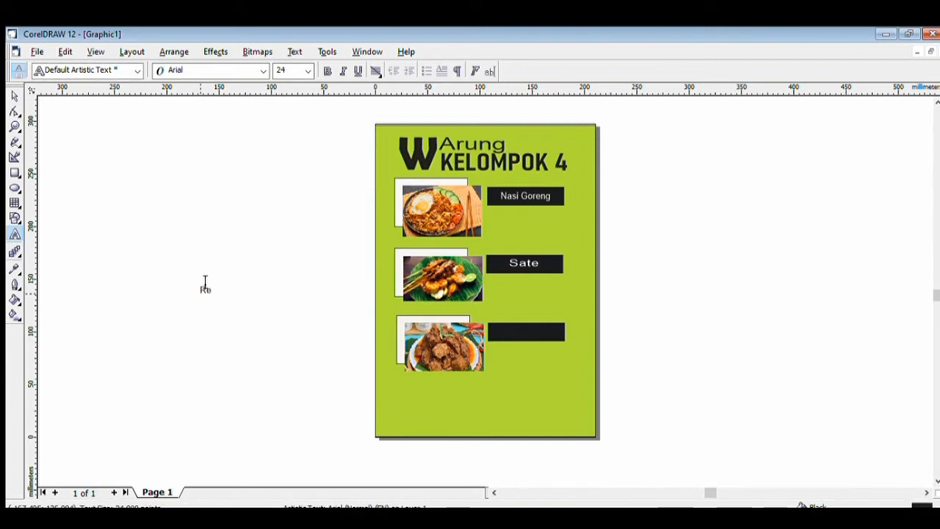
type("Rendang")
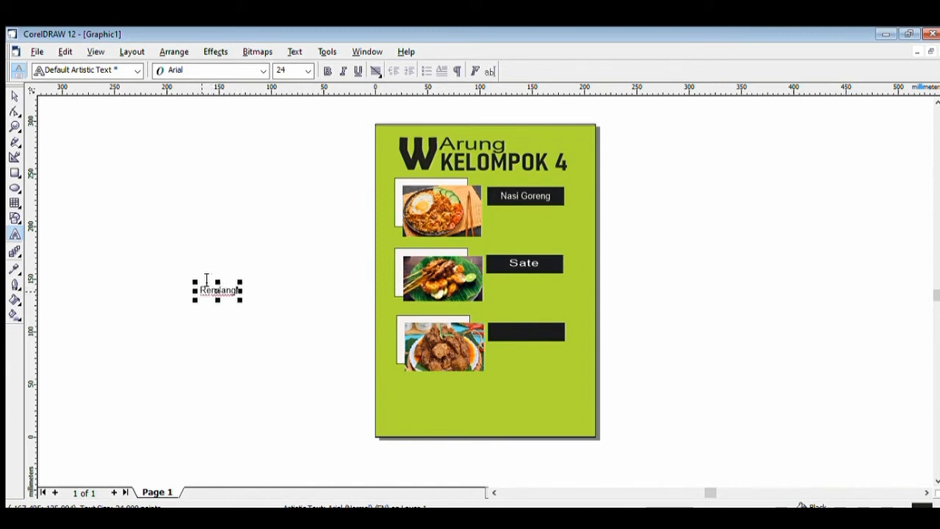
double_click(206, 285)
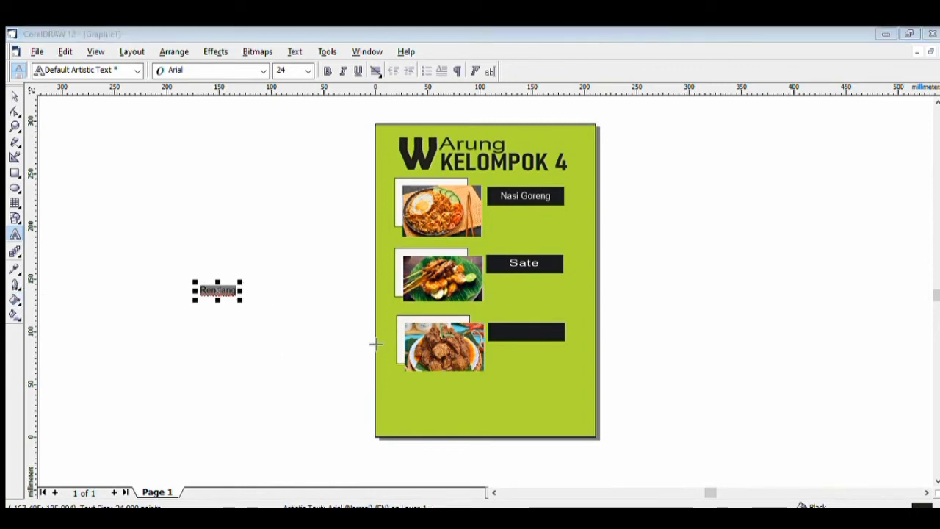
left_click(499, 376)
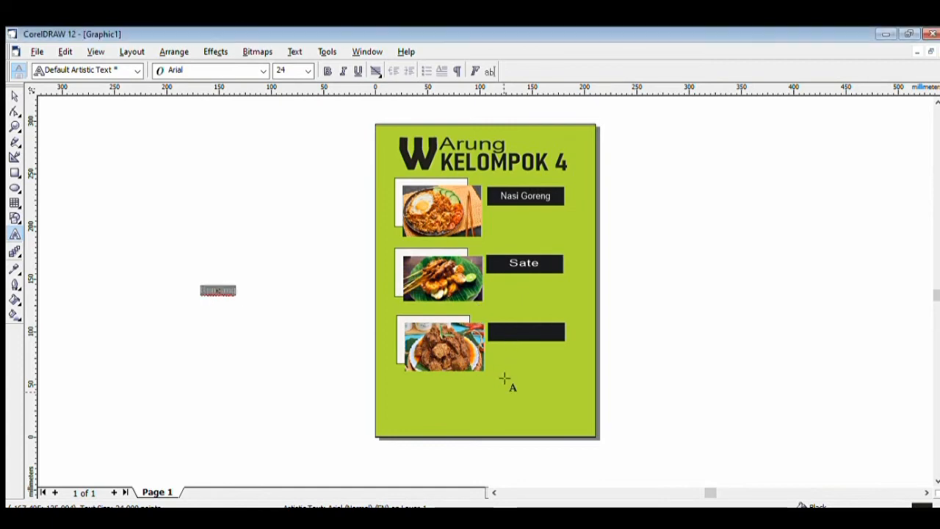
left_click_drag(220, 277, 526, 320)
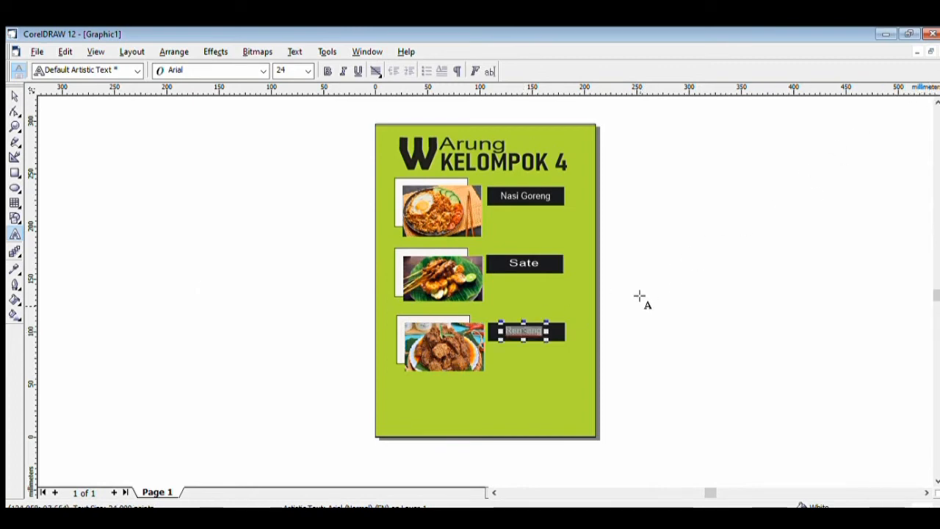
left_click(524, 355)
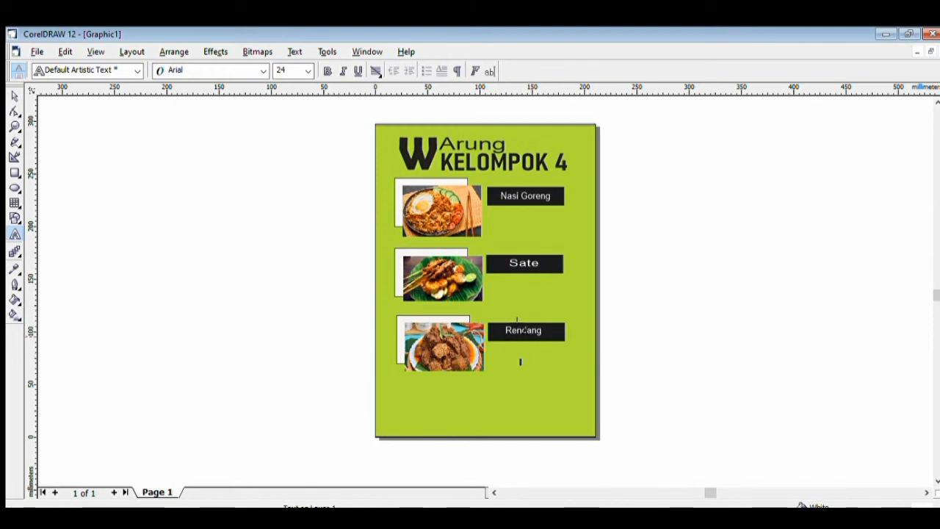
left_click(523, 328)
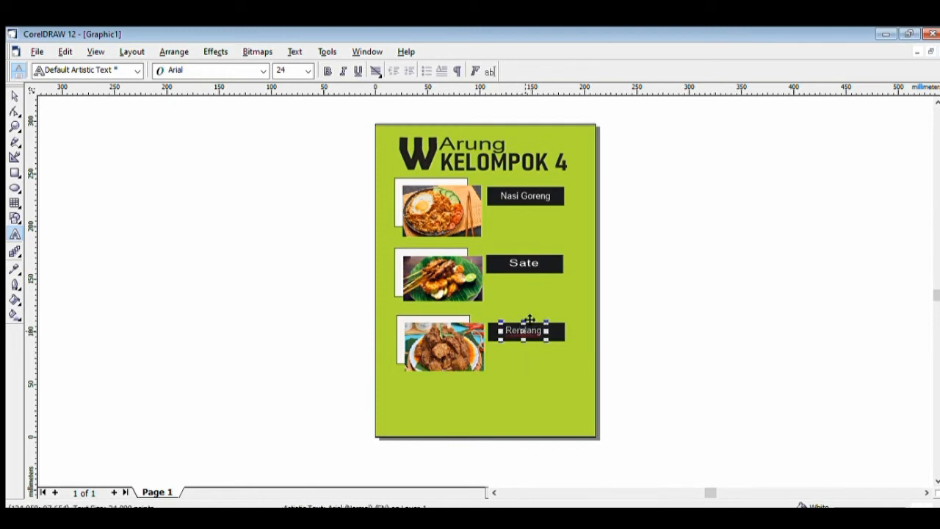
left_click_drag(530, 320, 530, 321)
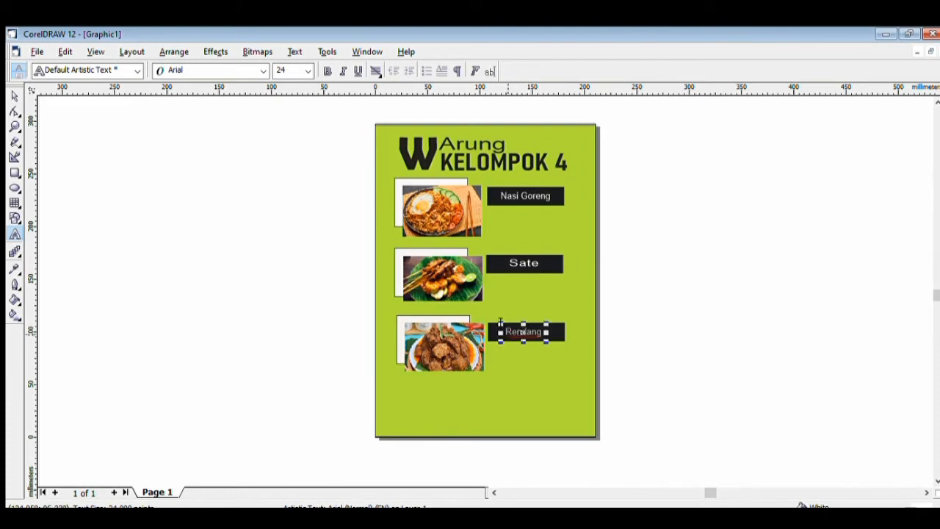
left_click(230, 336)
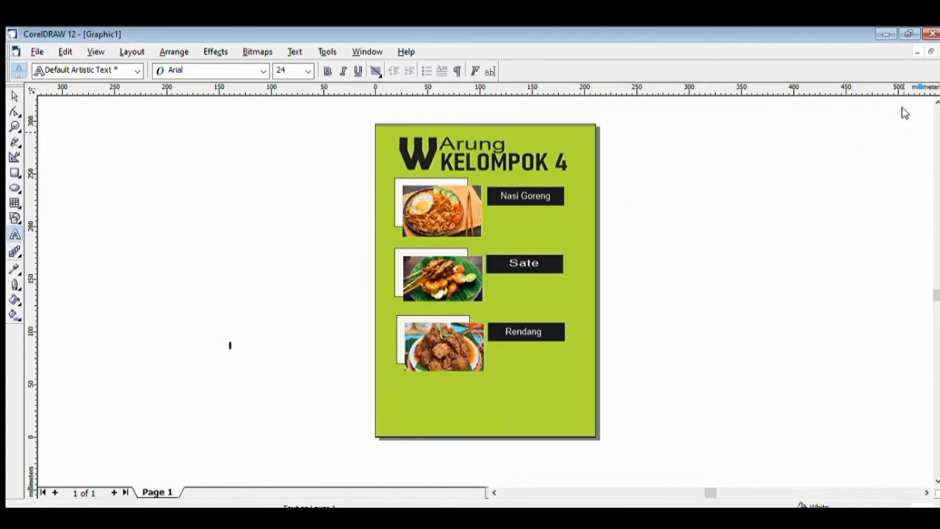
Add price Rp. 15.000 under Nasi Goreng and Rp. 10.000 under Sate
left_click(195, 271)
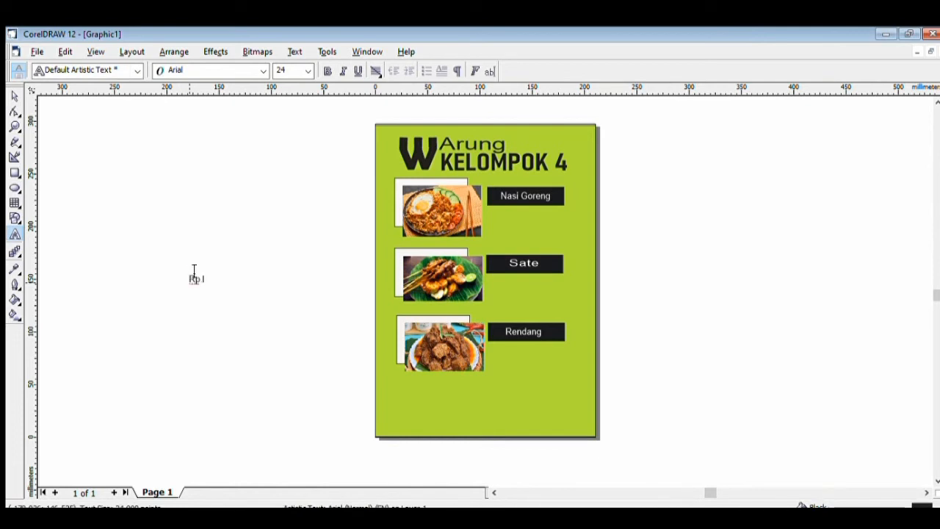
type("Rp. 15.")
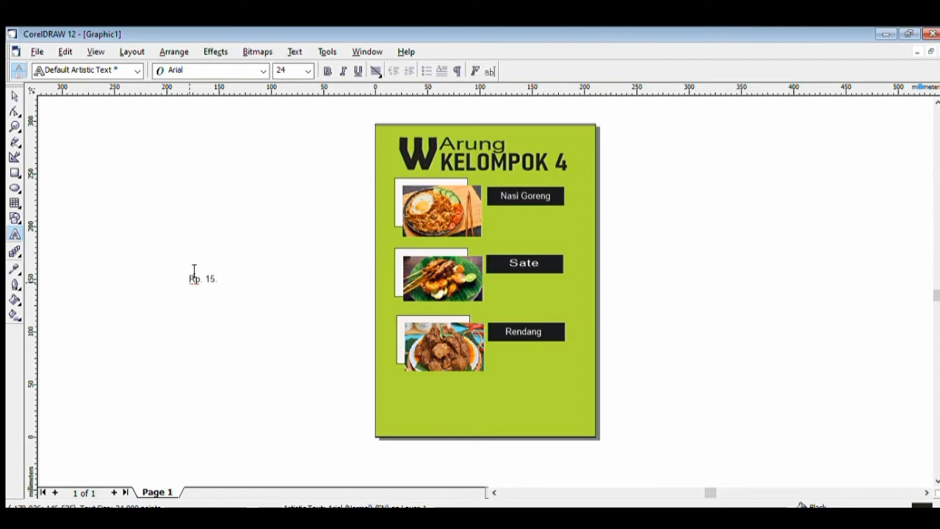
key("Escape")
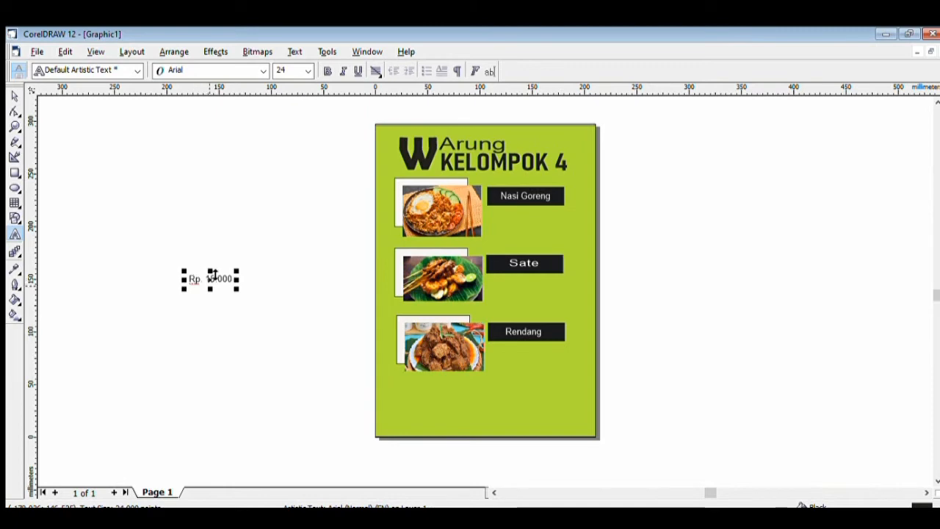
left_click_drag(213, 268, 526, 209)
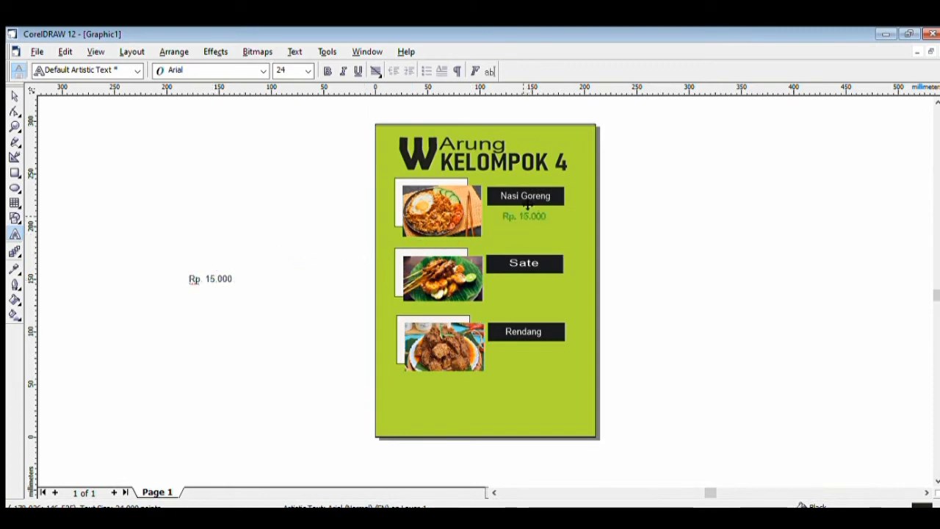
left_click(278, 275)
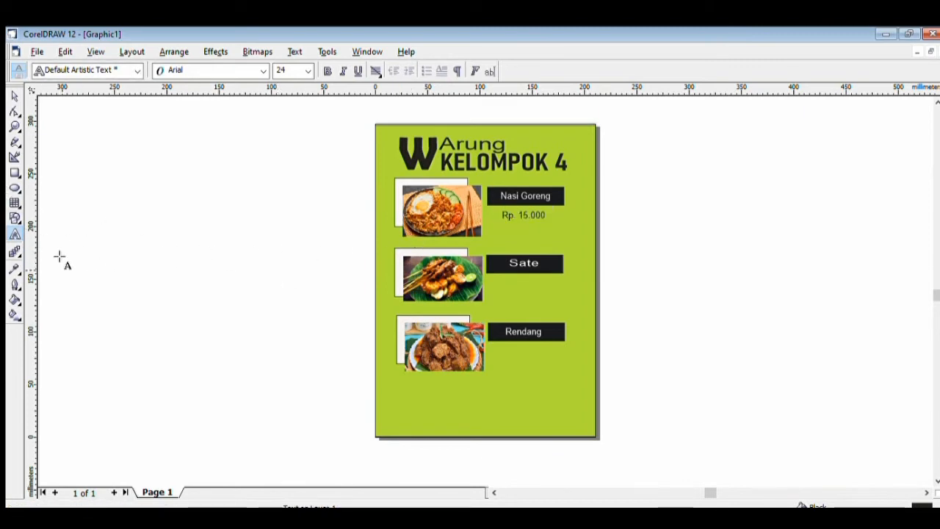
left_click(227, 287)
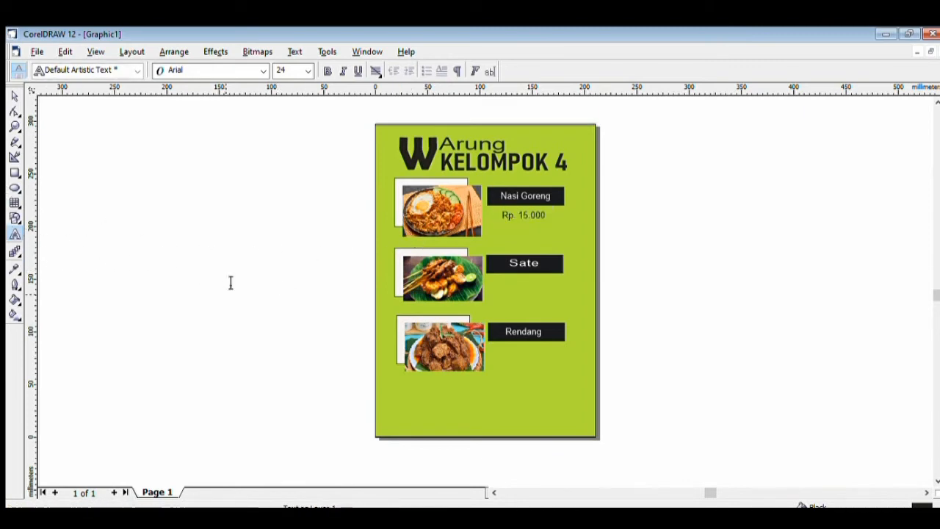
type("Rp. 10.000")
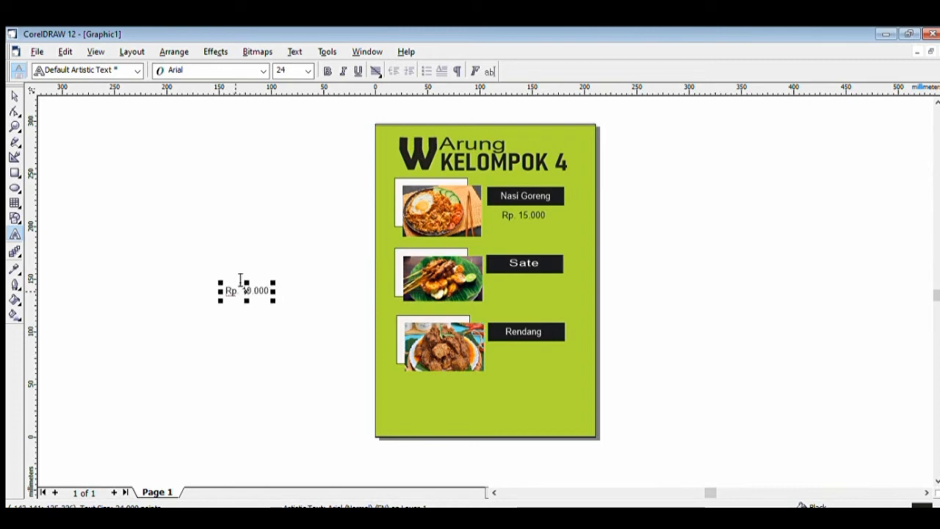
left_click_drag(252, 284, 526, 274)
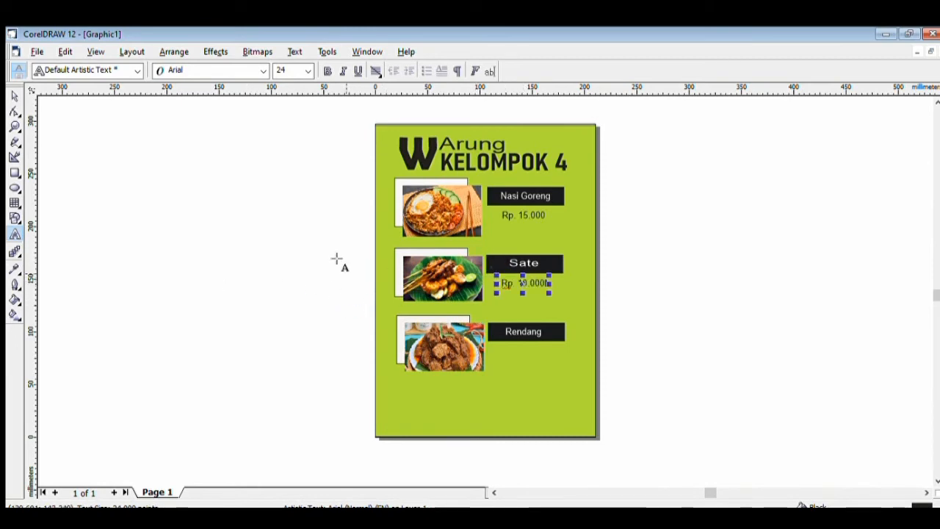
Add price Rp.30.000 under Rendang and nudge it into place
left_click(15, 234)
left_click(221, 270)
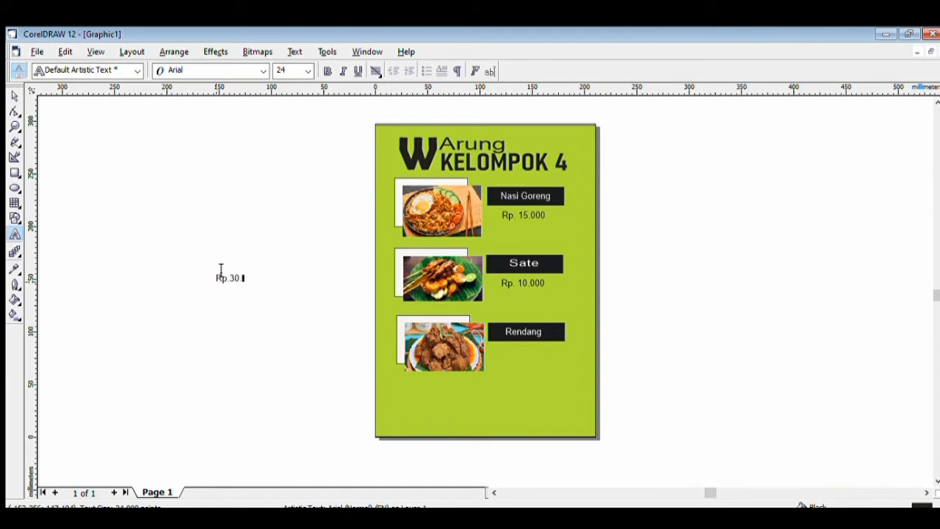
left_click(240, 268)
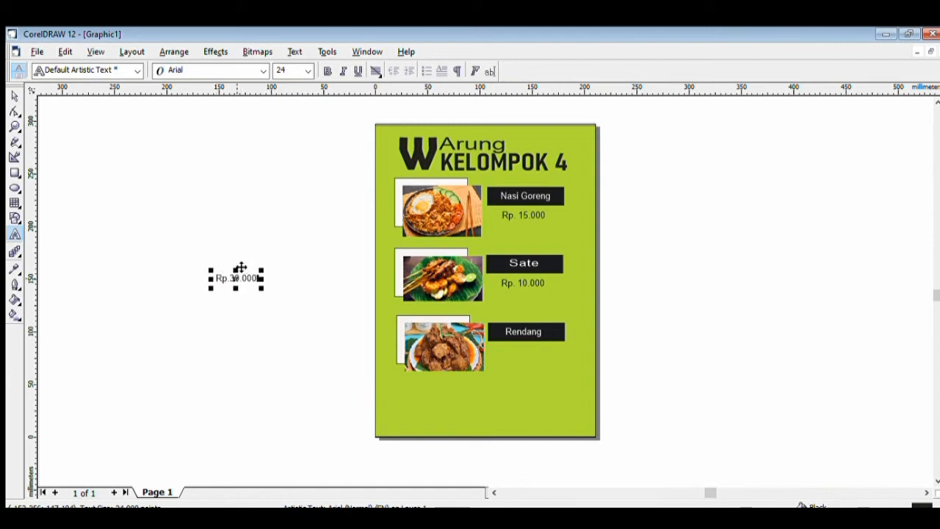
left_click_drag(239, 267, 523, 337)
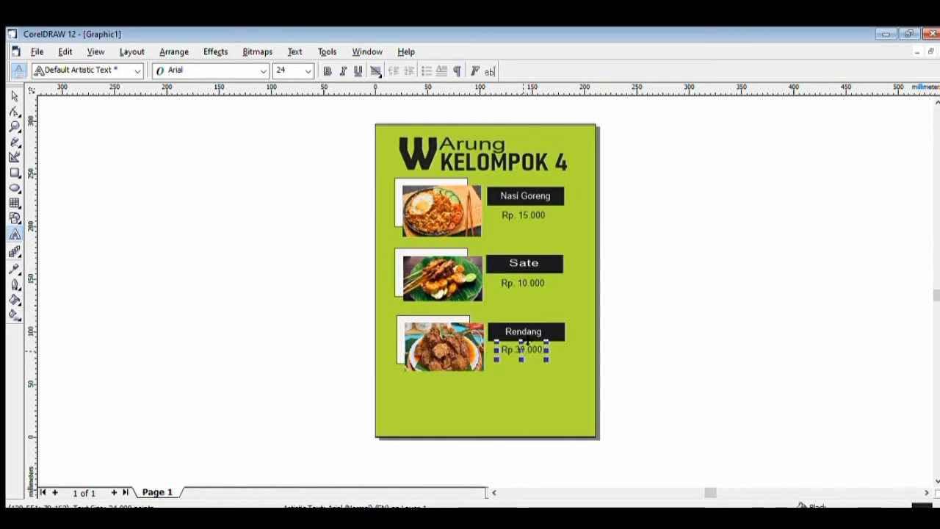
left_click(527, 342)
left_click_drag(530, 340, 531, 341)
left_click(280, 327)
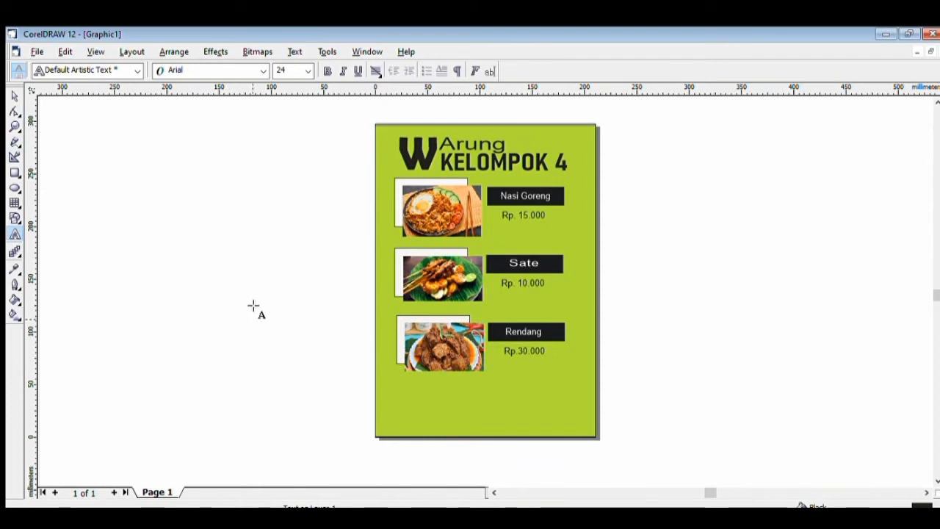
Draw a 5.3 mm-wide black bar and stretch it full page height along the right edge
left_click(15, 172)
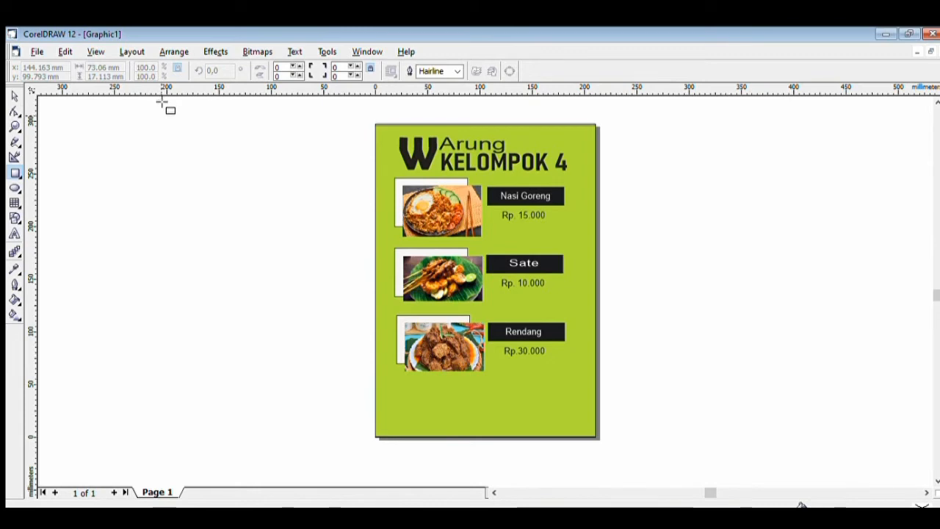
mouse_move(162, 116)
left_mouse_down()
mouse_move(182, 196)
mouse_move(172, 361)
mouse_move(174, 346)
left_mouse_up()
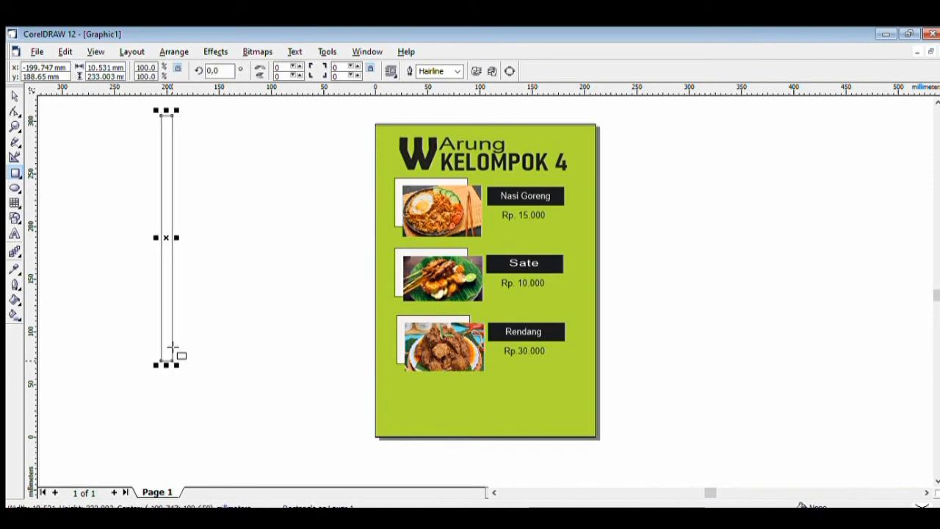
left_click(38, 293)
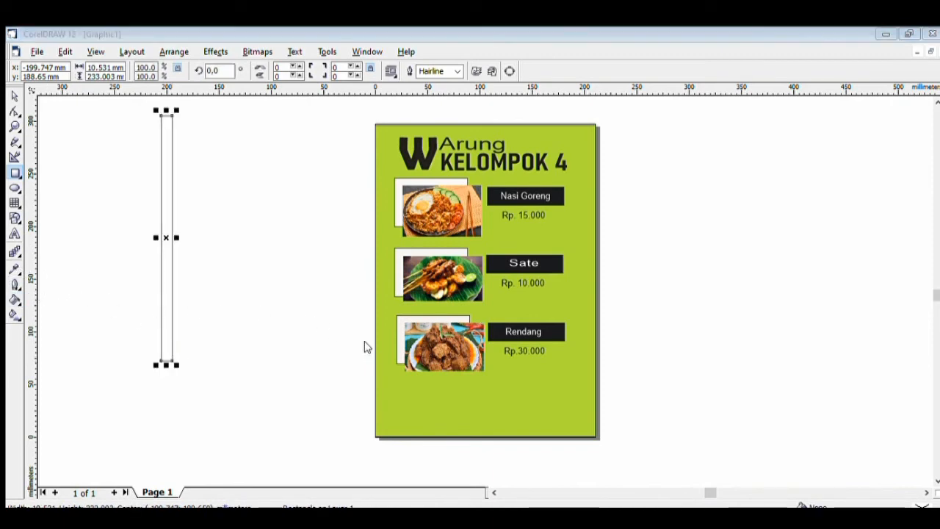
left_click(489, 377)
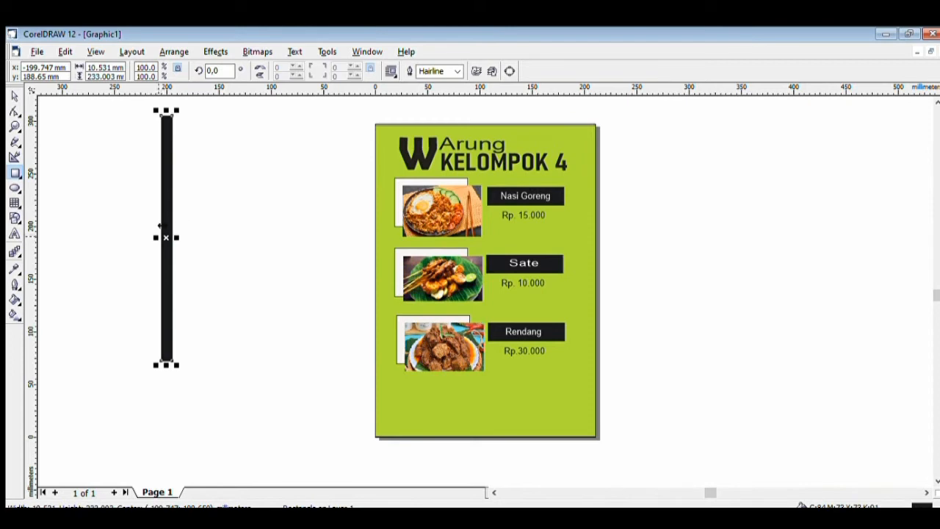
left_click_drag(164, 229, 577, 236)
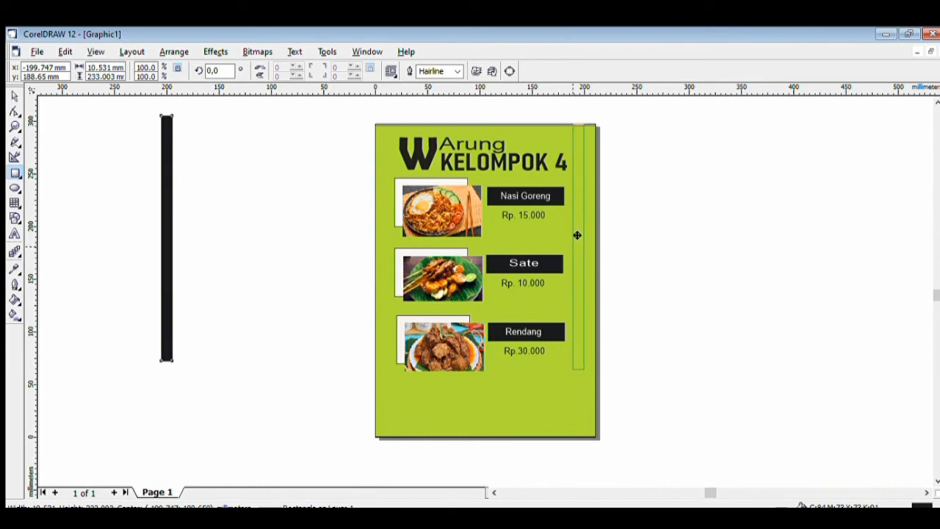
mouse_move(578, 236)
left_mouse_down()
mouse_move(590, 238)
mouse_move(571, 237)
mouse_move(580, 236)
left_mouse_up()
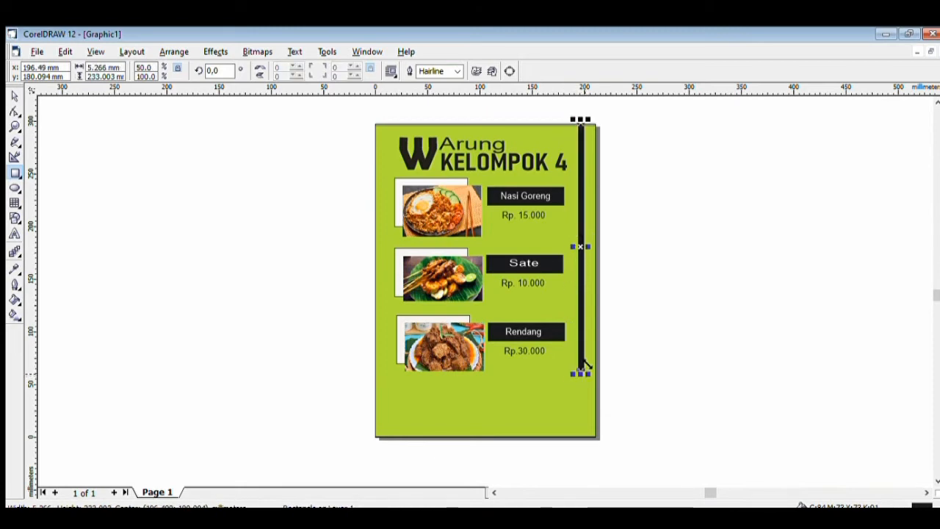
left_click_drag(581, 372, 589, 427)
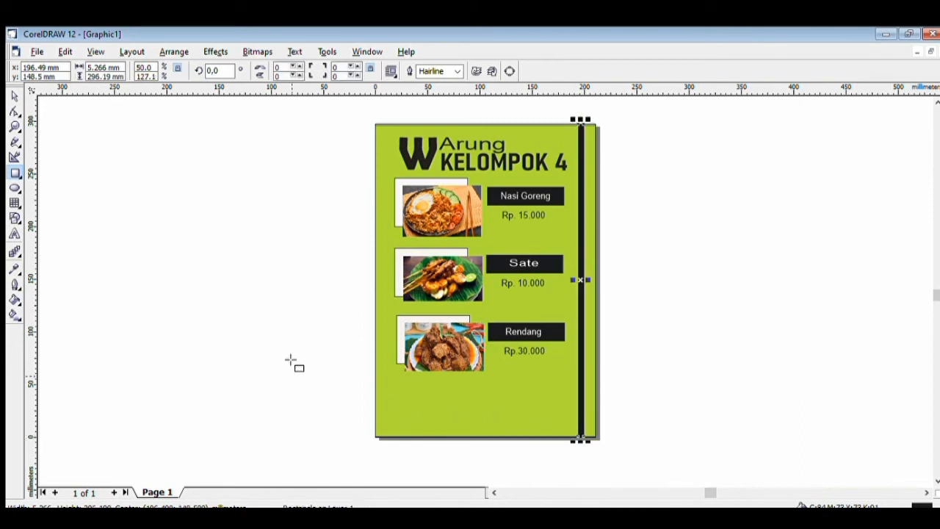
key("Escape")
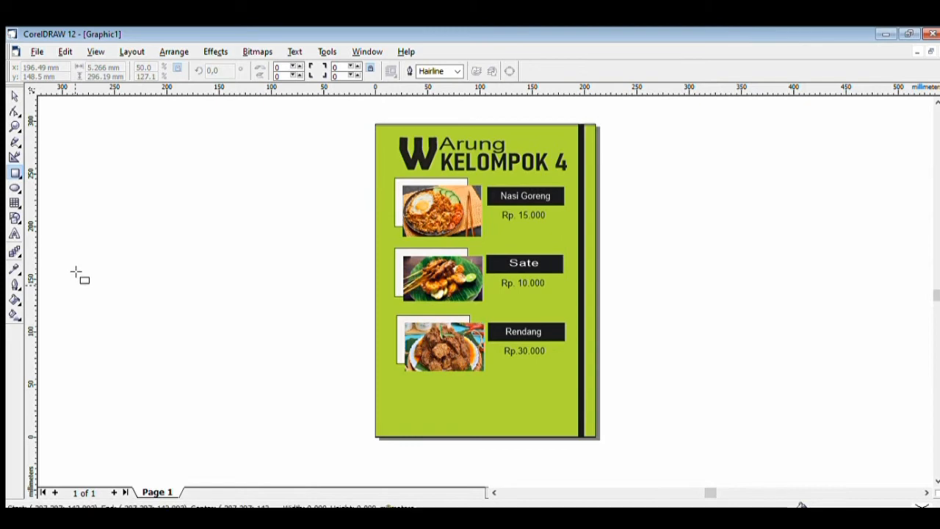
Draw a black 210.6 × 15.1 mm bar across the page's bottom edge
mouse_move(74, 297)
left_mouse_down()
mouse_move(178, 285)
mouse_move(322, 286)
left_mouse_up()
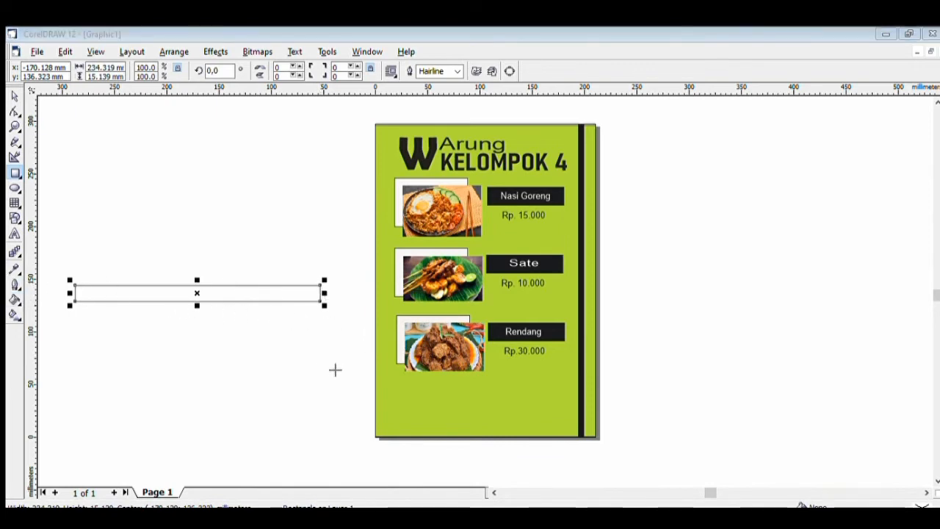
left_click(489, 371)
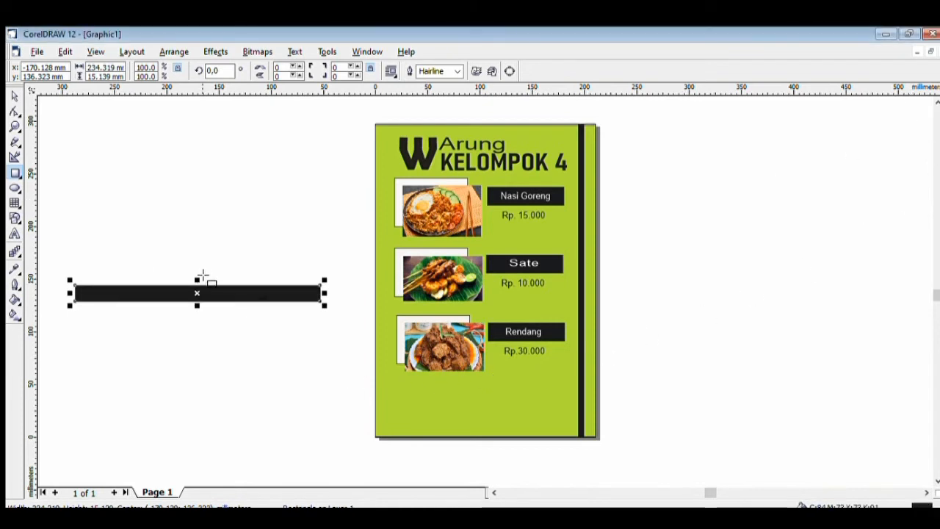
left_click_drag(200, 280, 500, 405)
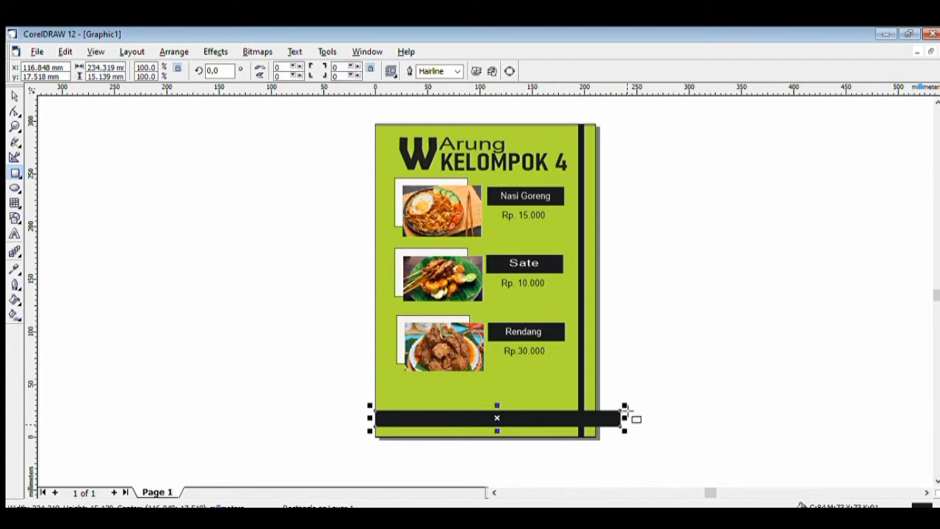
left_click_drag(629, 406, 606, 411)
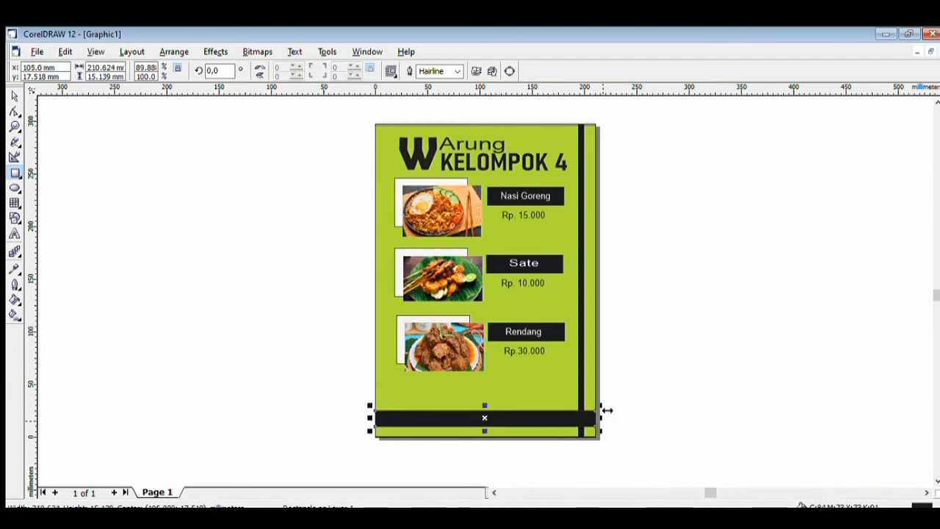
left_click(665, 412)
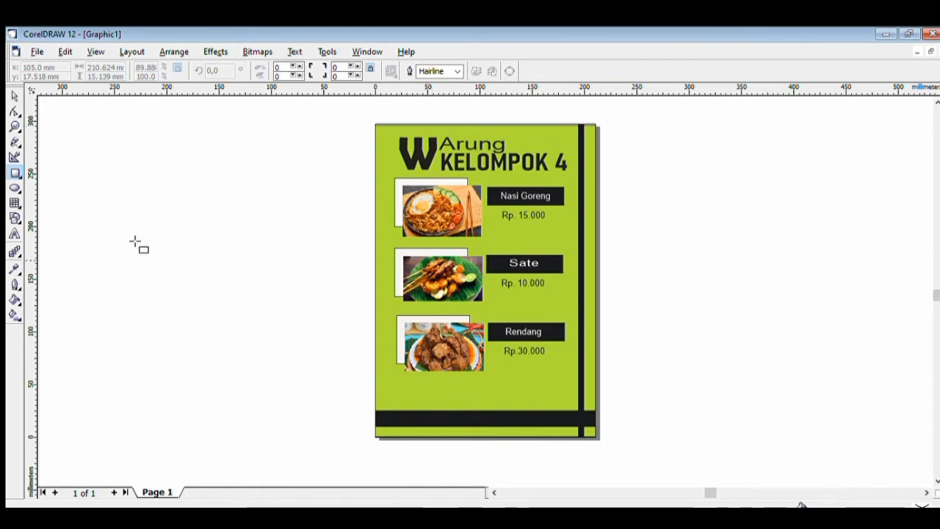
Put a shortened box under Rp.30.000, then draw a second rectangle left of the page
left_click_drag(116, 219, 197, 255)
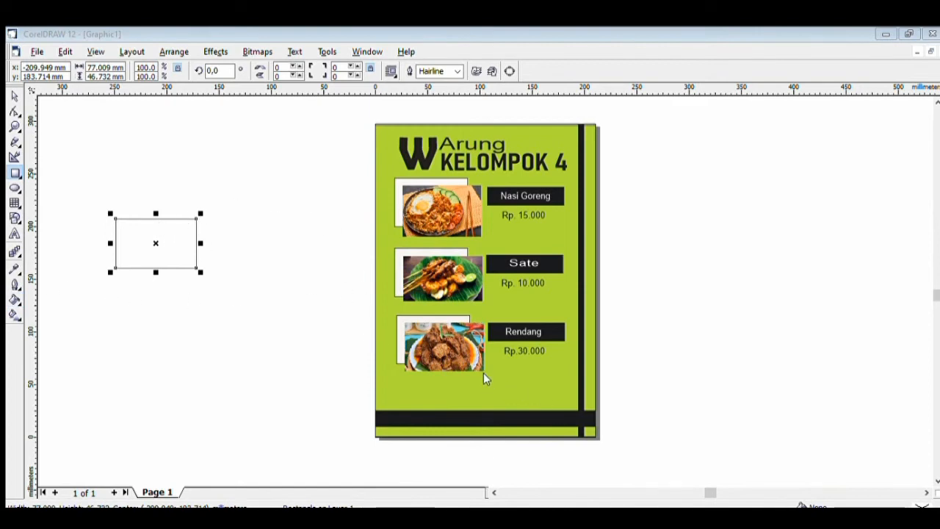
left_click_drag(174, 231, 533, 396)
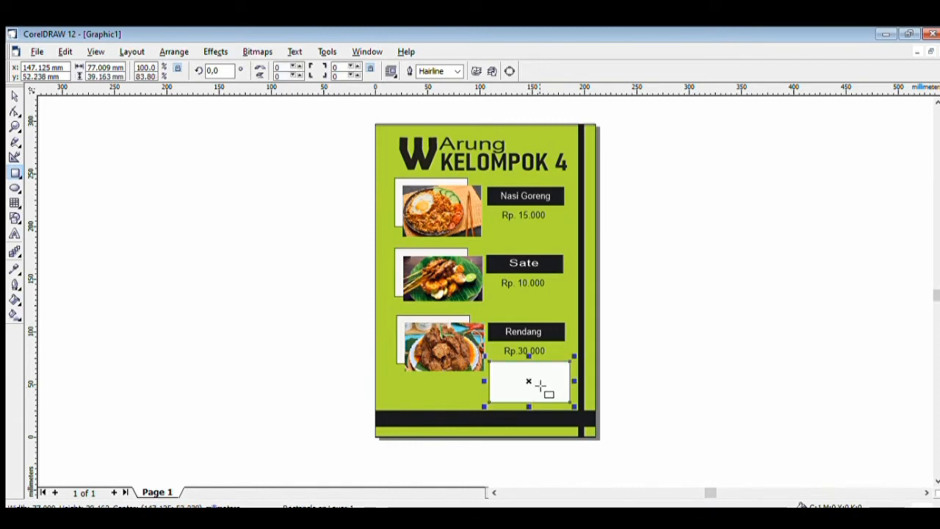
left_click_drag(535, 394, 534, 385)
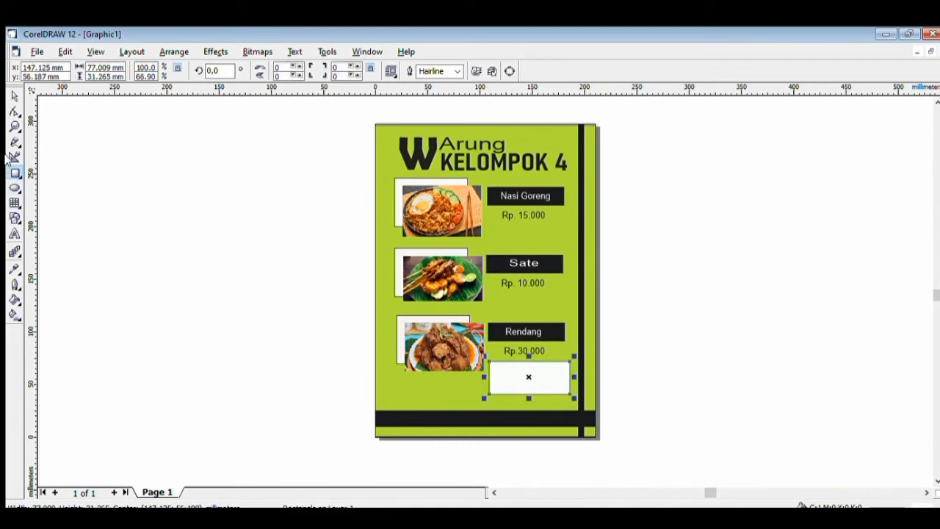
left_click(13, 171)
left_click_drag(104, 191, 185, 222)
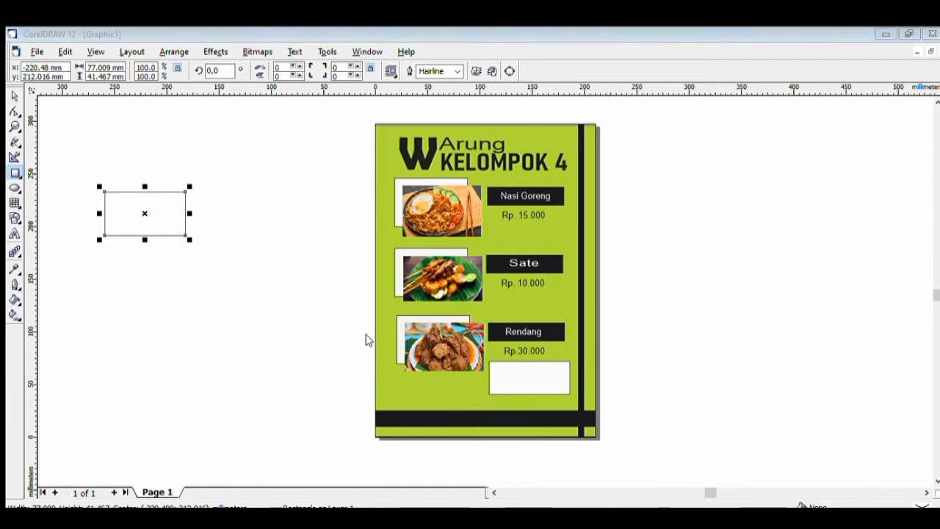
Fill the new rectangle black and resize it over the white box
left_click(490, 378)
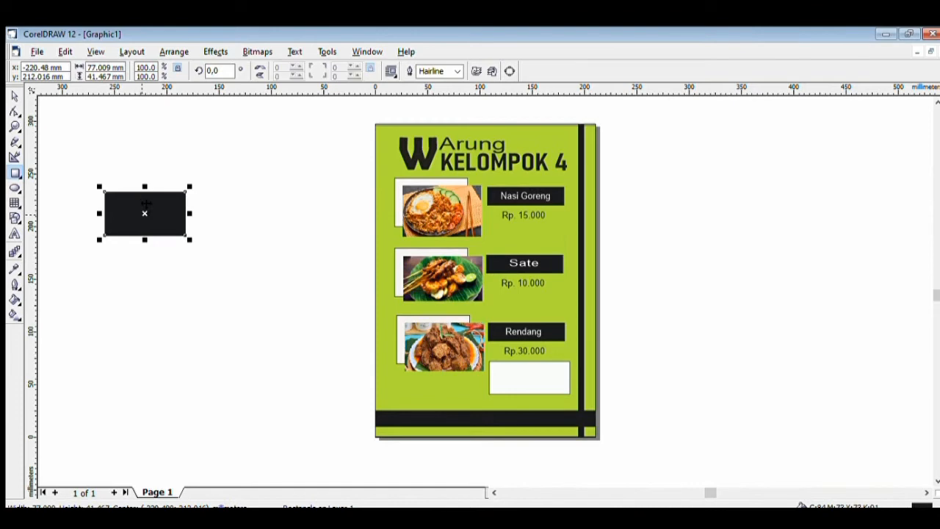
left_click_drag(144, 213, 525, 401)
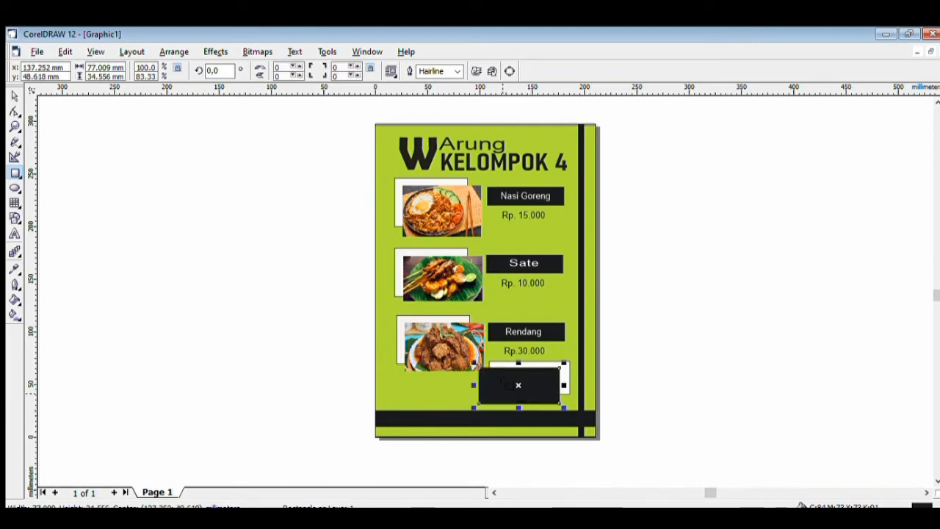
left_click_drag(476, 374, 486, 375)
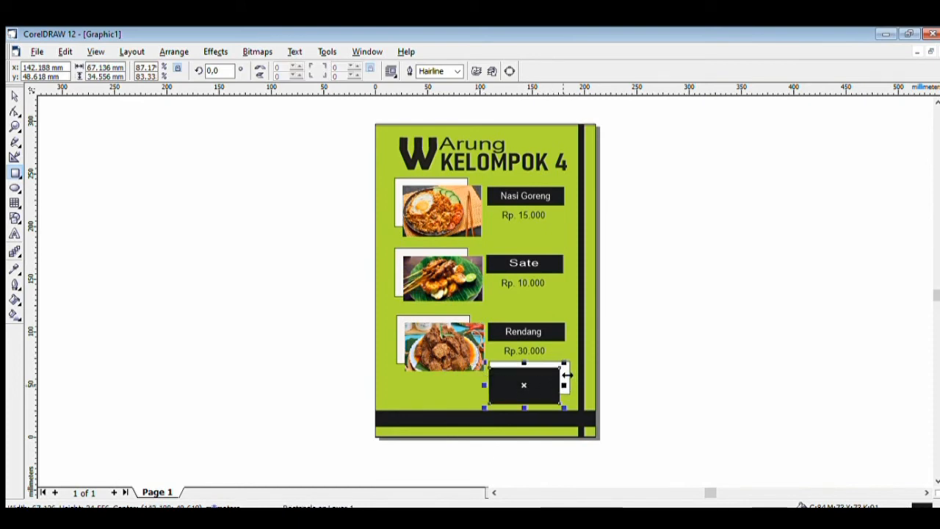
mouse_move(564, 378)
left_mouse_down()
mouse_move(571, 375)
mouse_move(529, 395)
left_mouse_up()
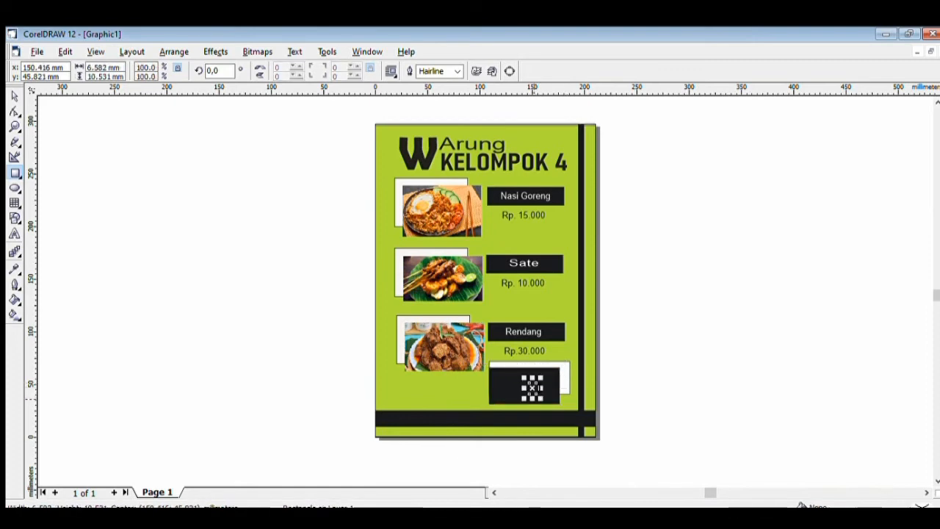
left_click(292, 343)
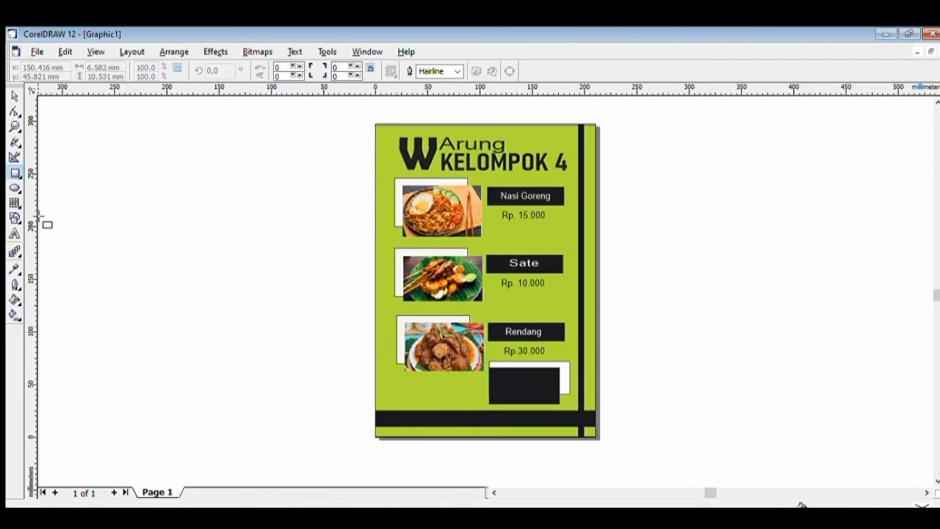
Delete the small stray X object inside the box
left_click(15, 95)
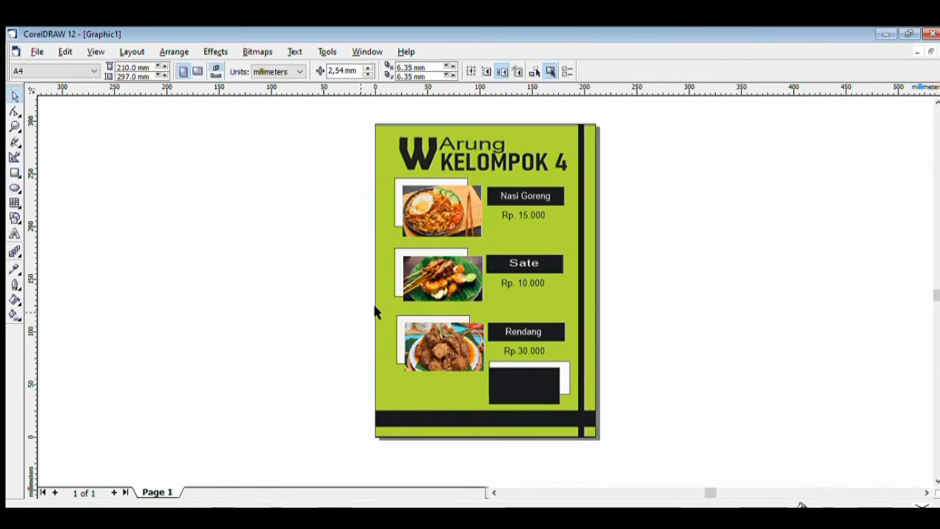
left_click(529, 380)
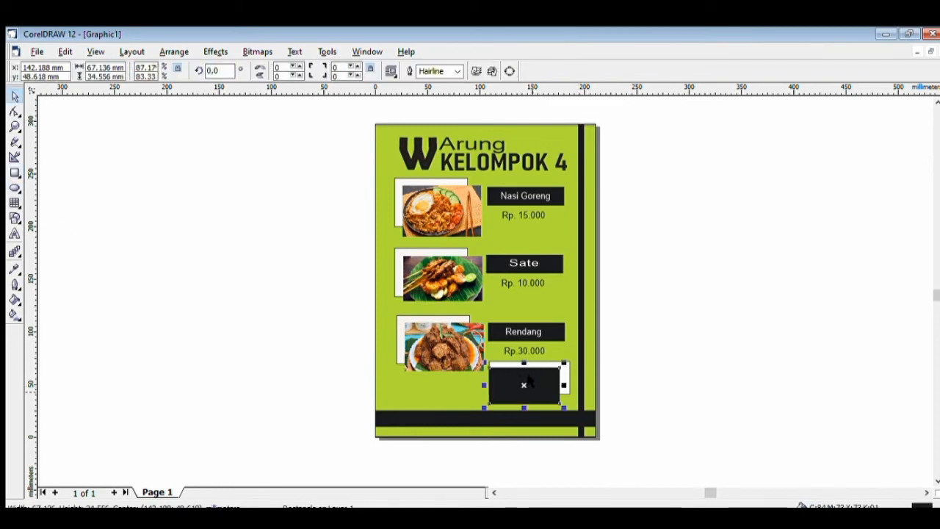
left_click(531, 387)
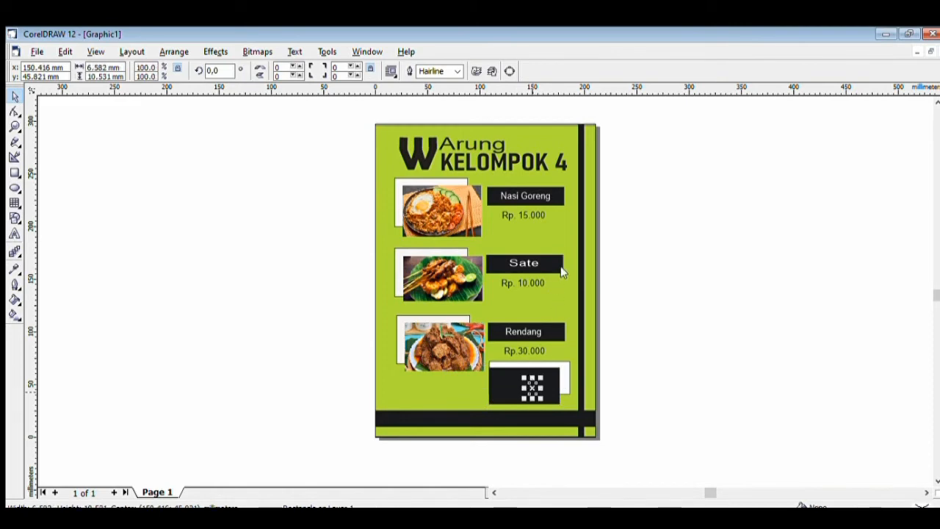
key("Delete")
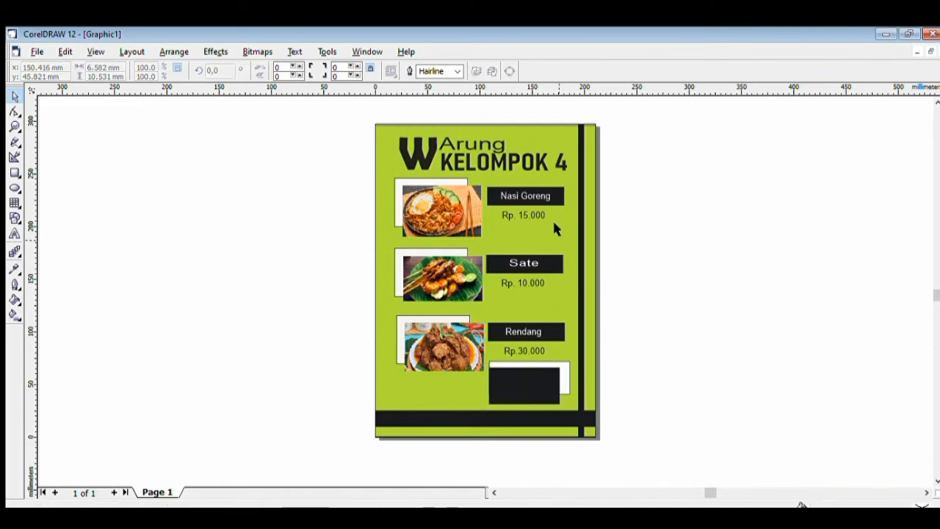
Reposition the white box below the Rendang price and set the black rectangle back over it, slightly offset
left_click(509, 373)
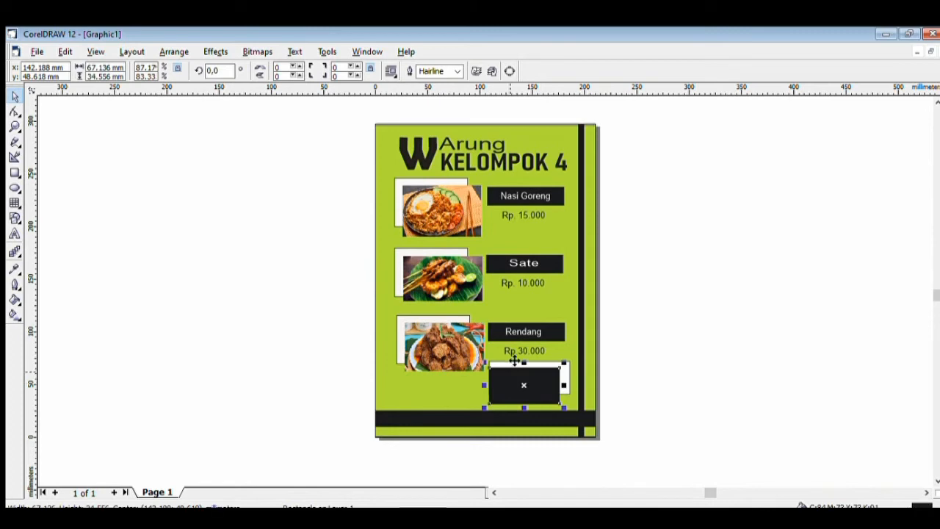
left_click(504, 353)
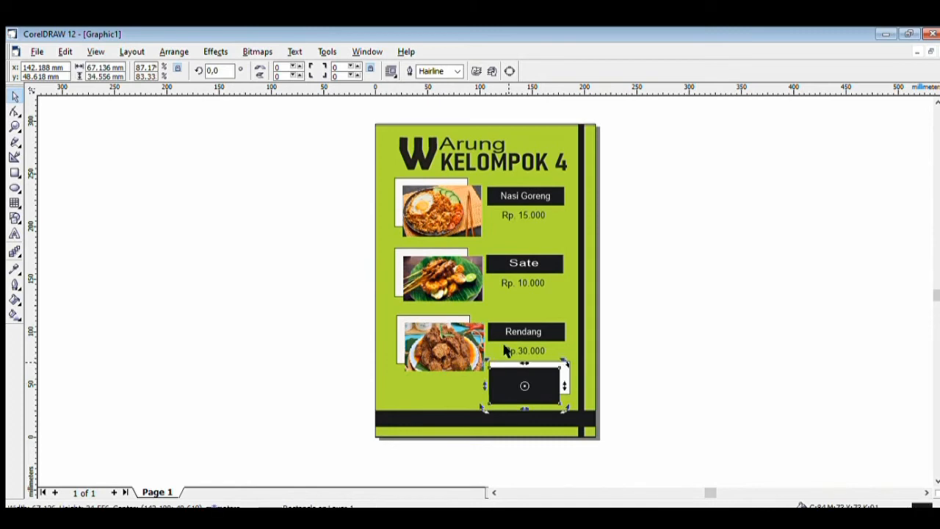
left_click_drag(522, 364, 500, 377)
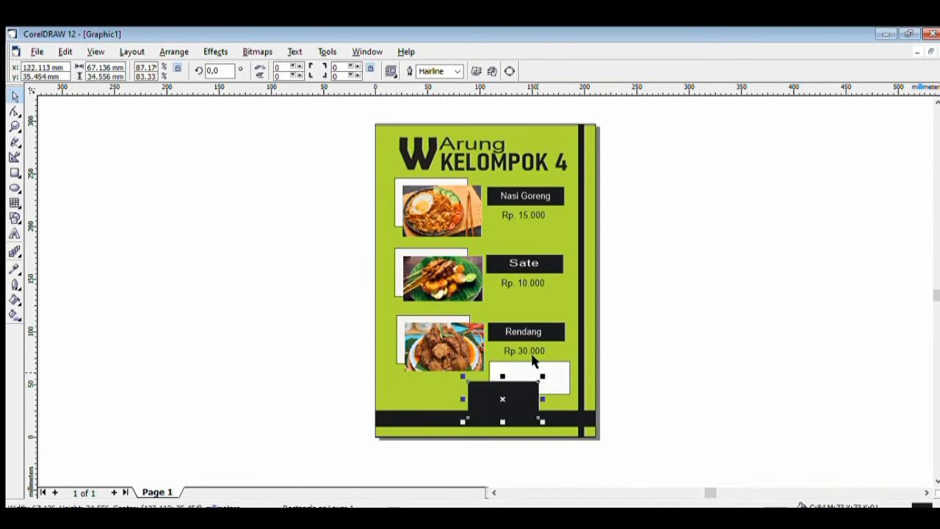
left_click(520, 355)
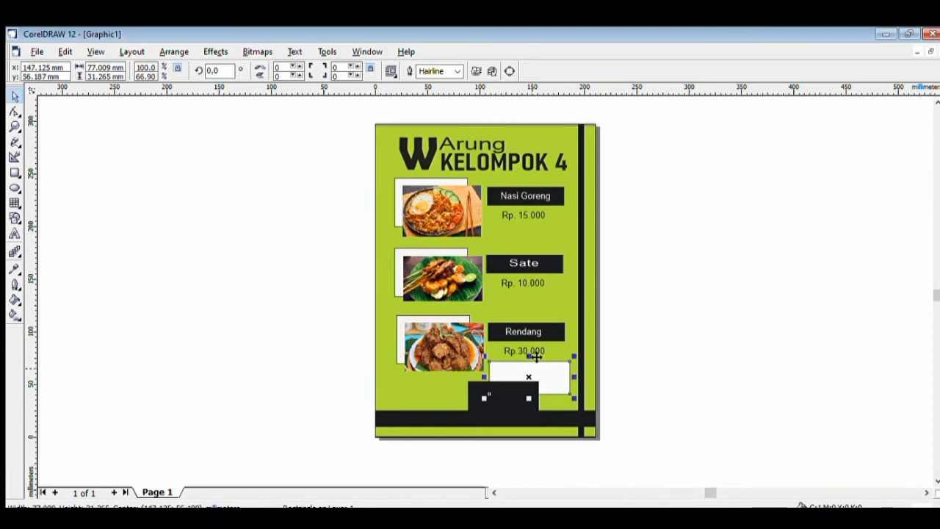
left_click_drag(526, 359, 497, 371)
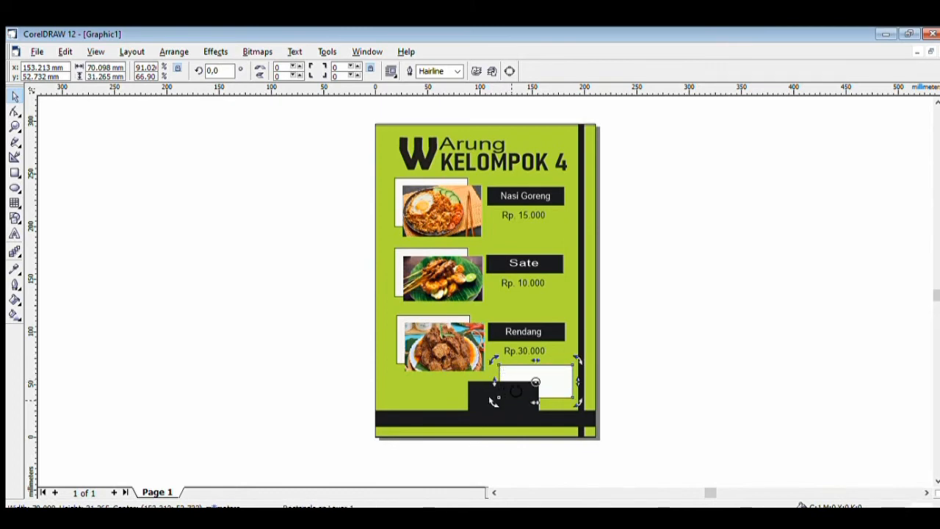
left_click(492, 388)
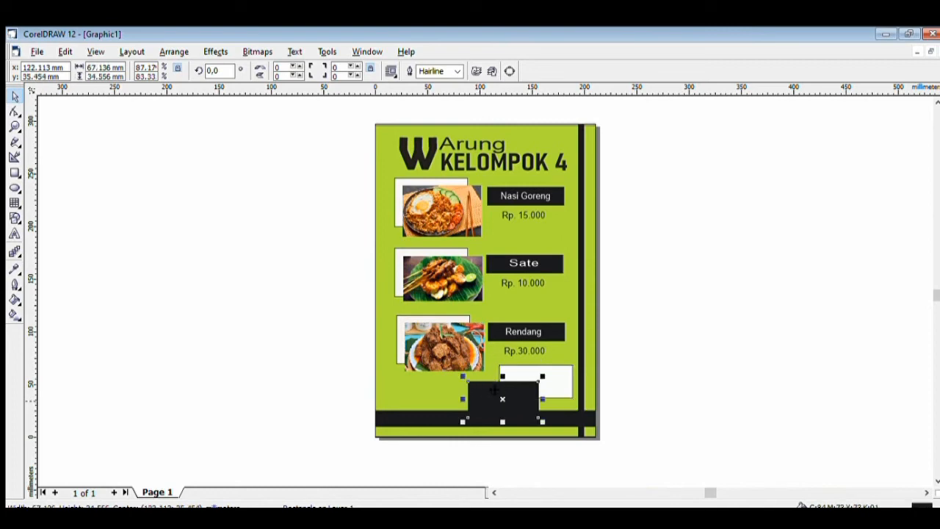
left_click_drag(508, 389, 537, 378)
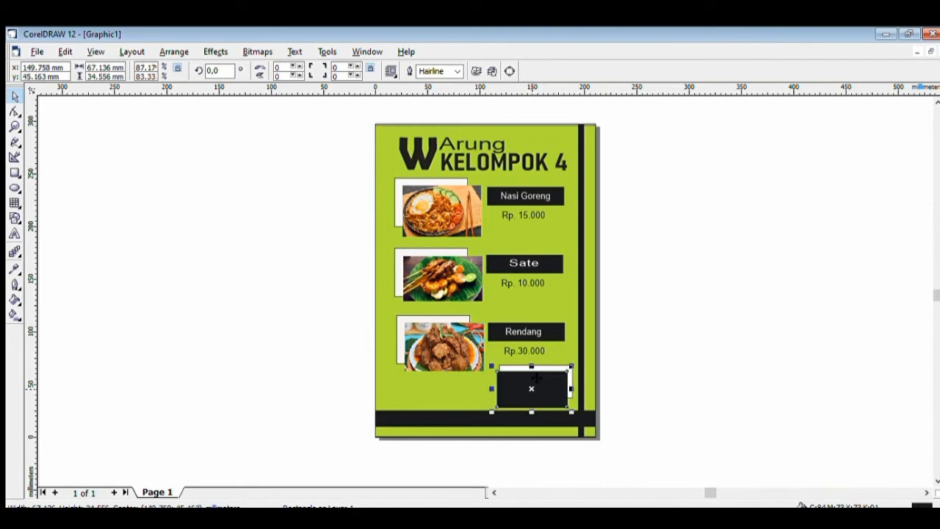
left_click(219, 365)
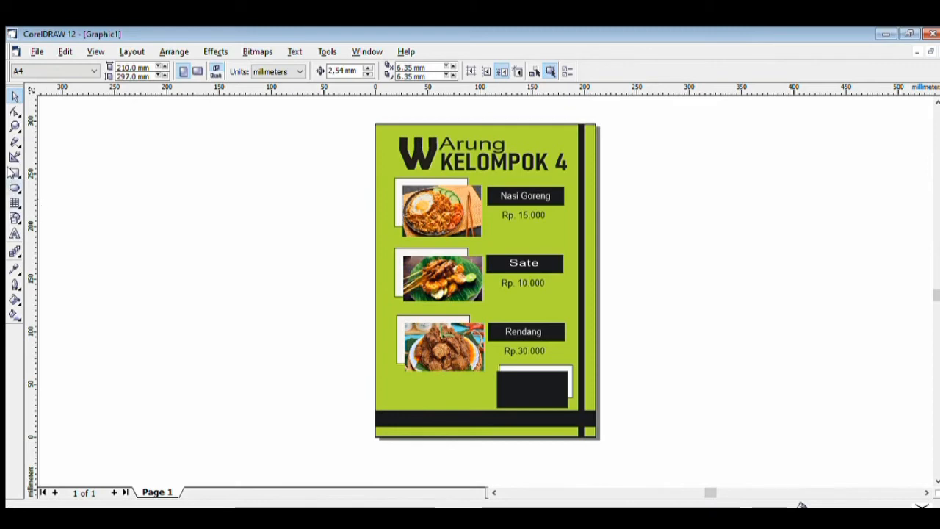
Type a five-line text block of member names and student numbers left of the page
left_click(14, 233)
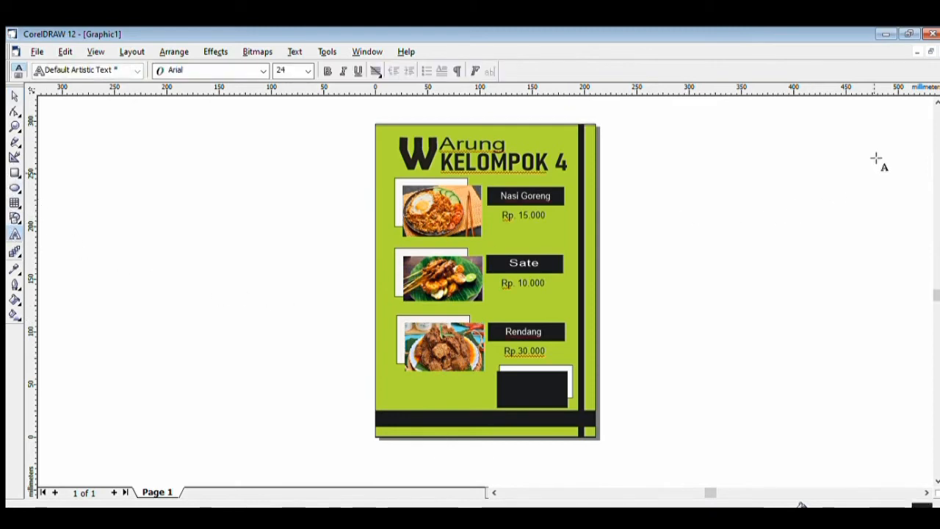
left_click(226, 245)
left_click(226, 246)
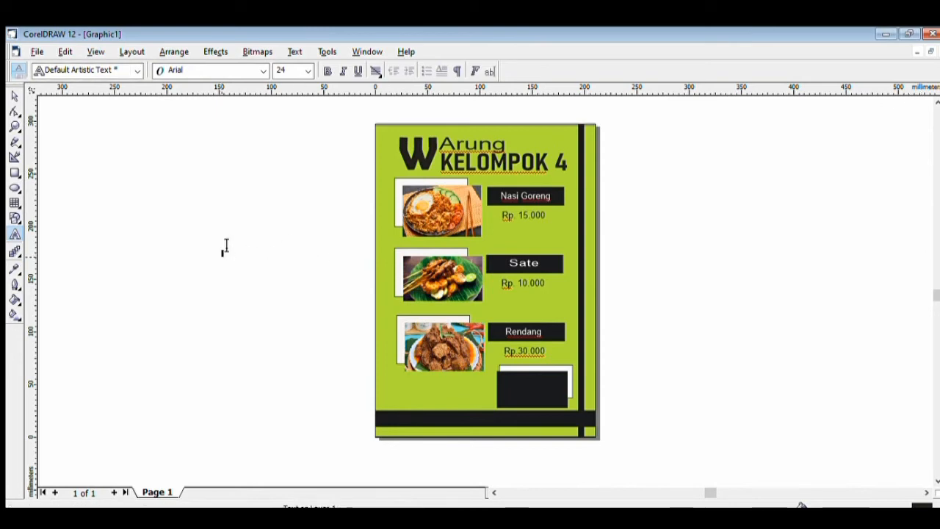
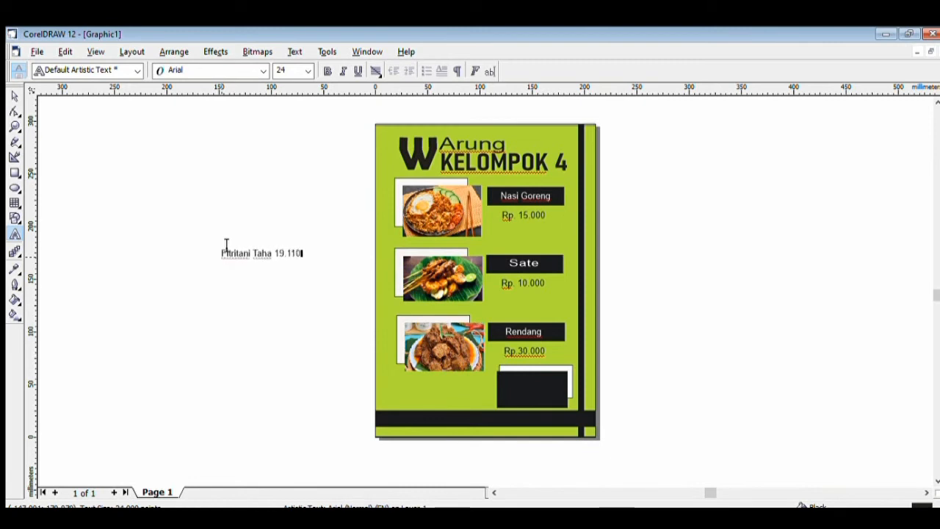
key("Return")
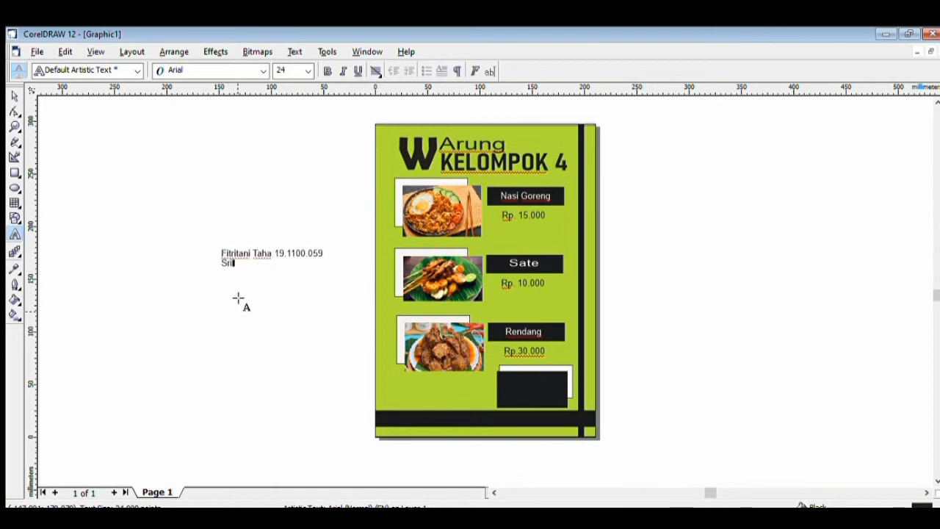
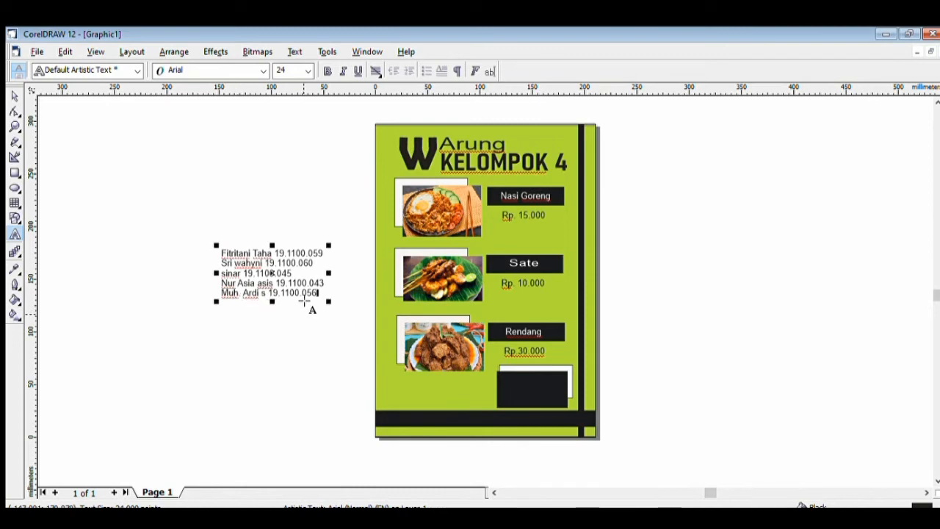
Complete the last student number, then move and squeeze the member list into the black box (about 13.6 pt)
type("7")
left_click_drag(321, 292, 214, 241)
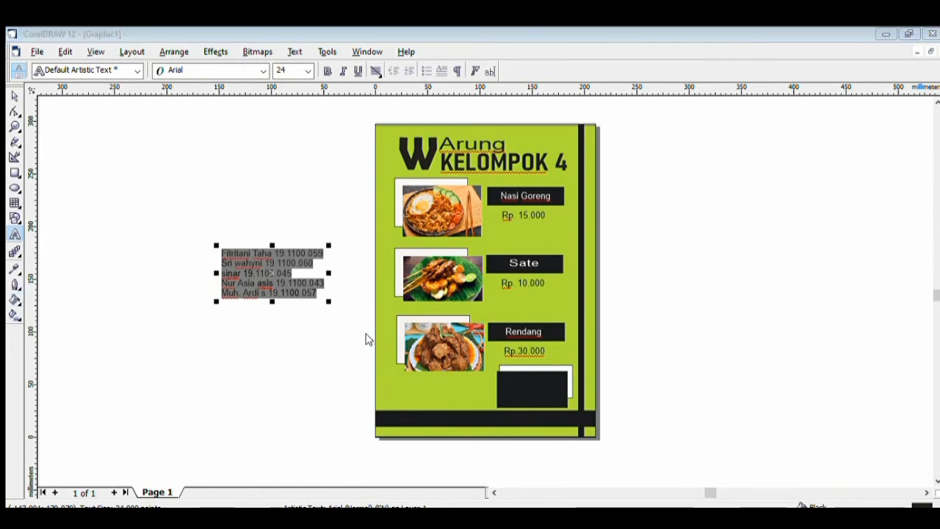
left_click(494, 373)
left_click_drag(275, 262, 533, 365)
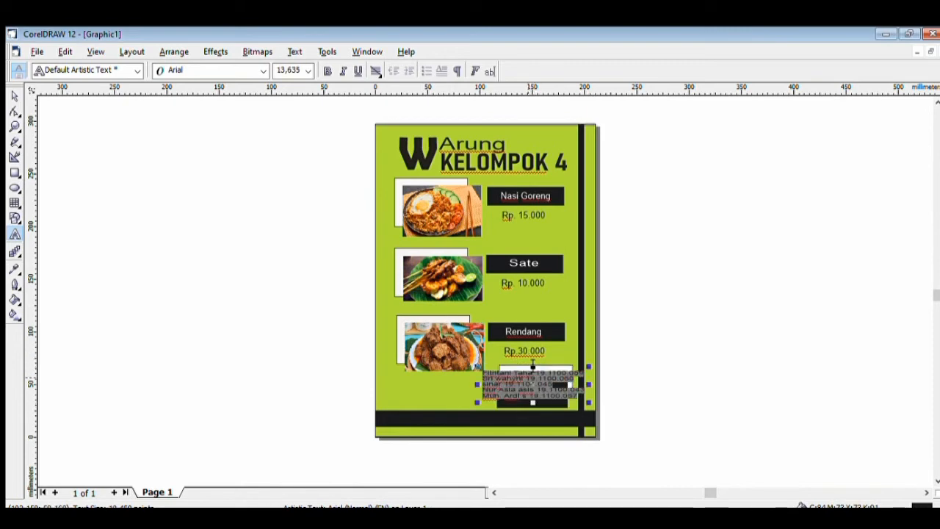
left_click_drag(478, 384, 502, 384)
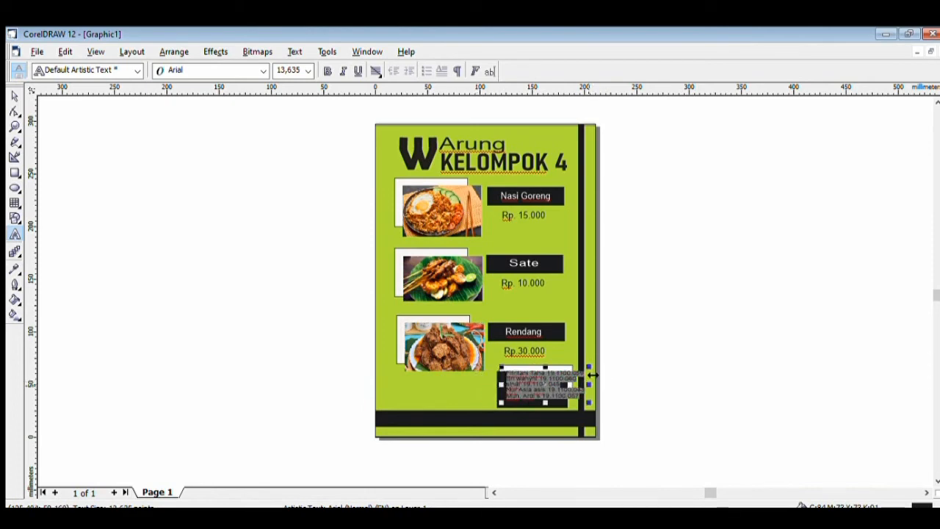
left_click_drag(592, 374, 535, 377)
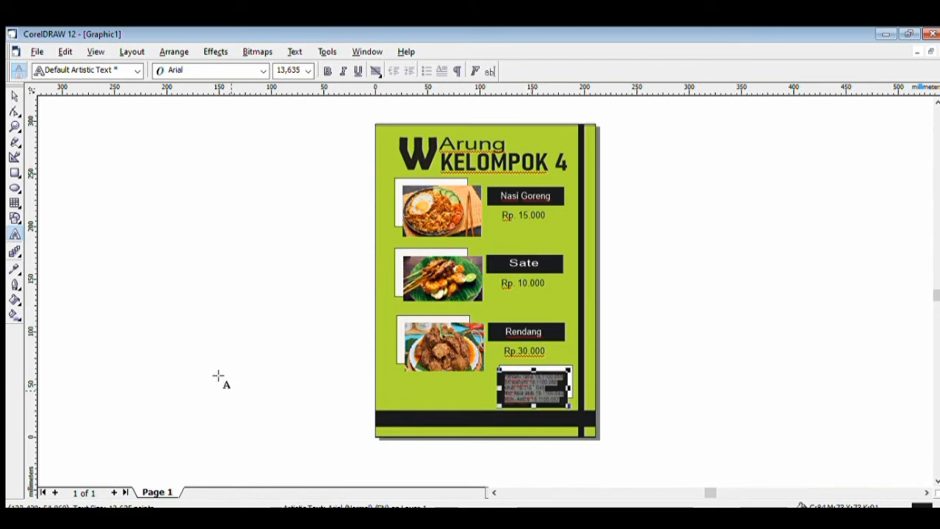
left_click(178, 347)
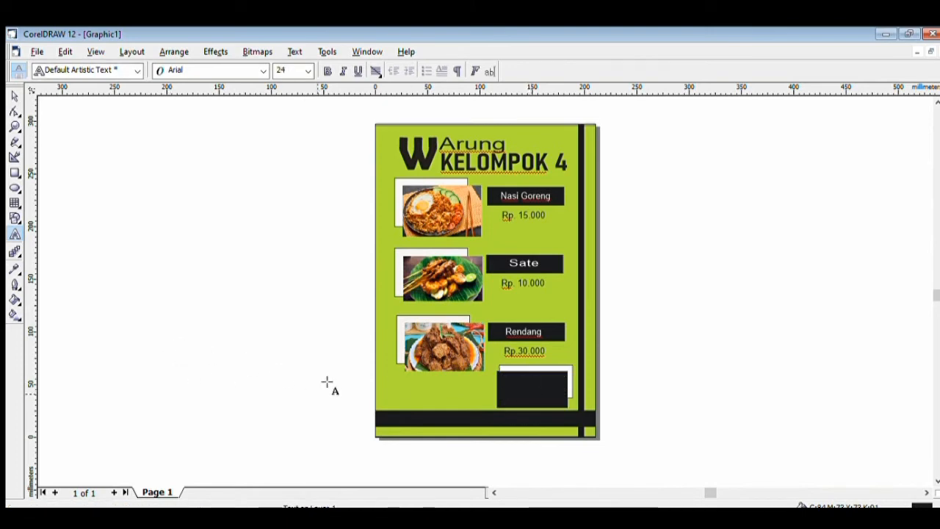
left_click(544, 389)
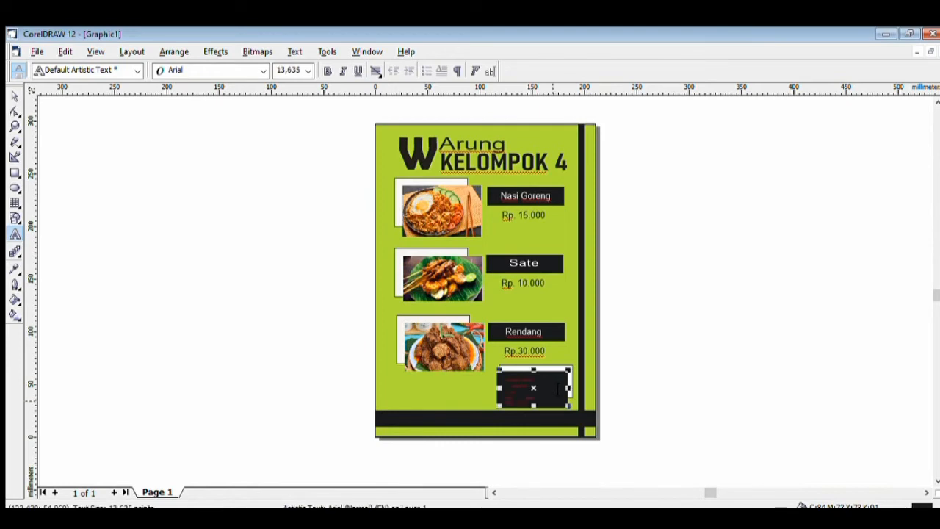
left_click_drag(546, 394, 505, 365)
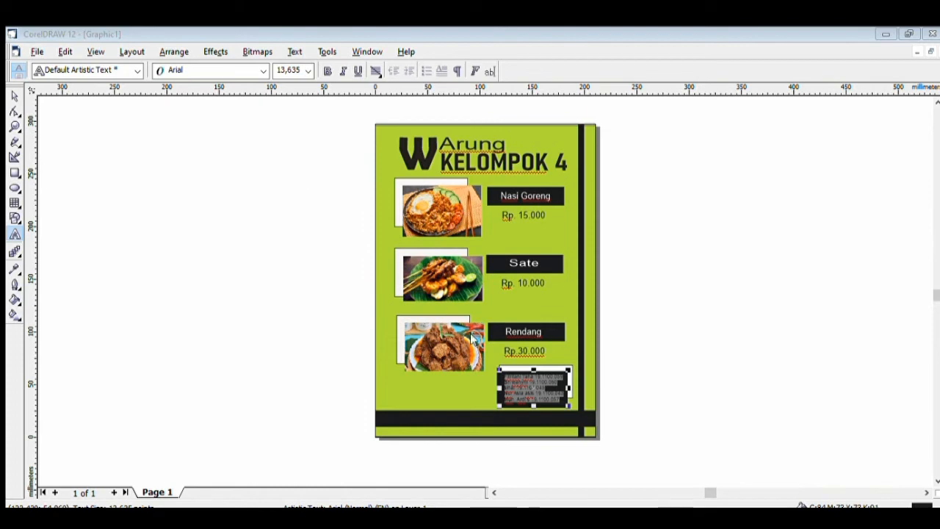
left_click(730, 382)
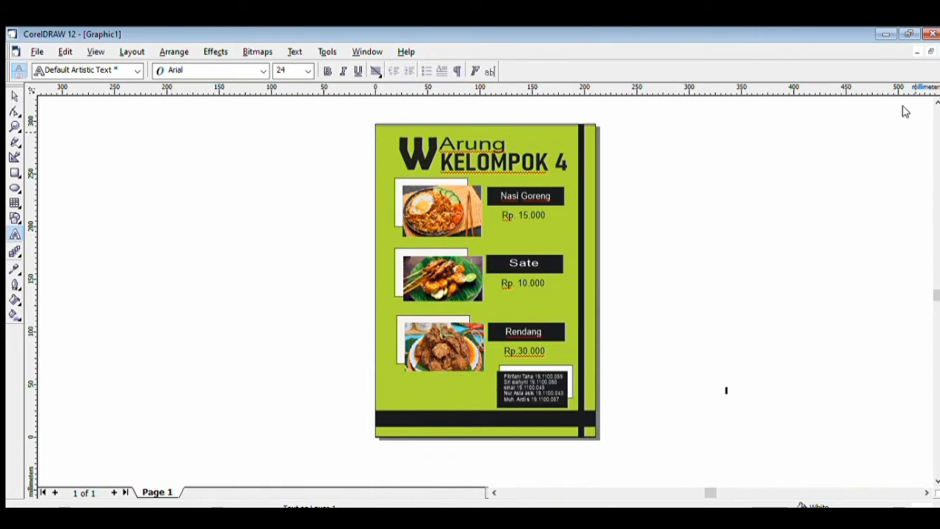
Type the shop's street address as a single text line on blank canvas
left_click(184, 233)
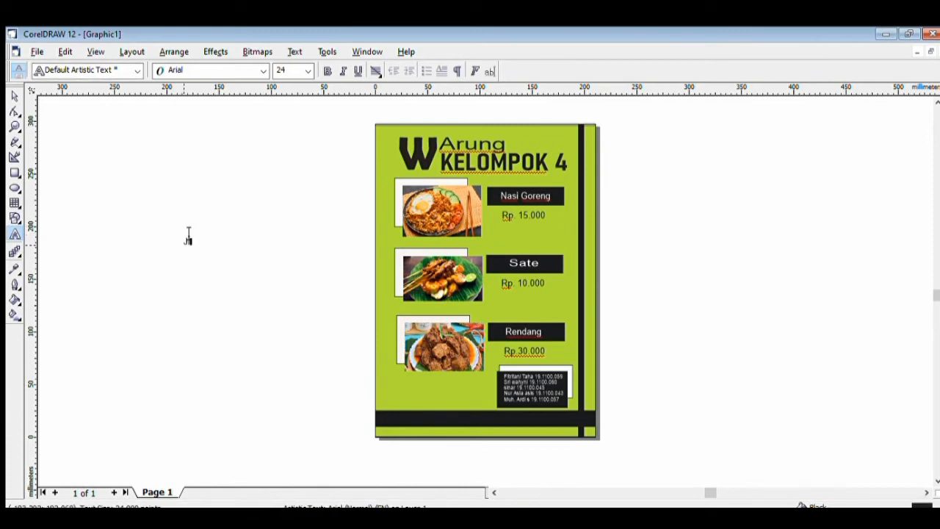
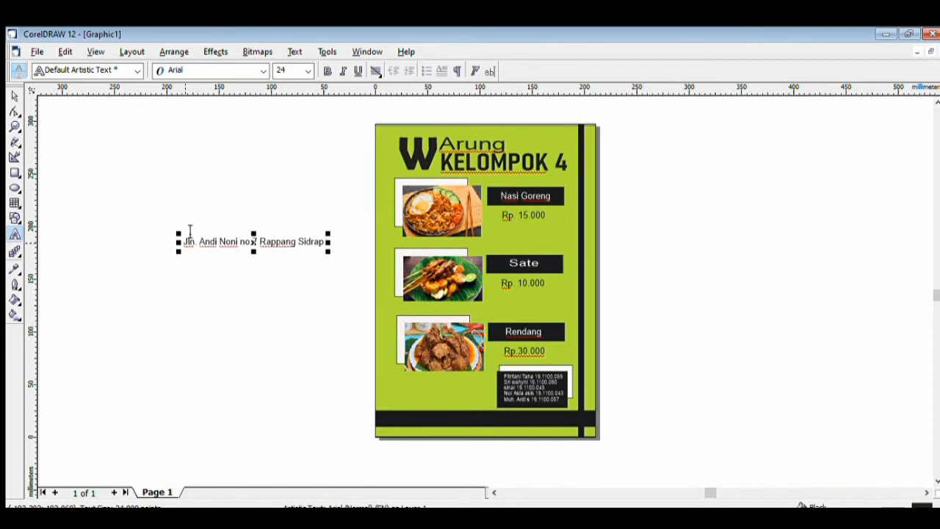
key("Escape")
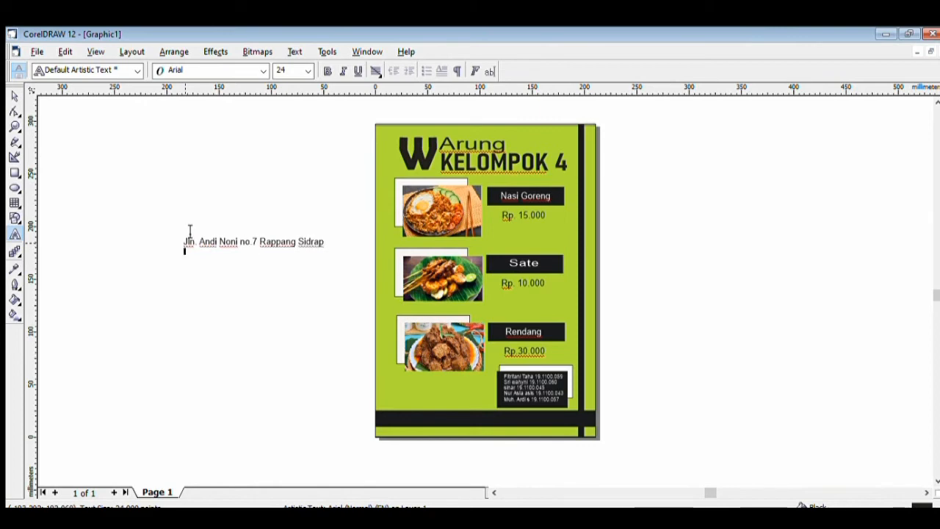
key("Return")
left_click_drag(188, 234, 335, 237)
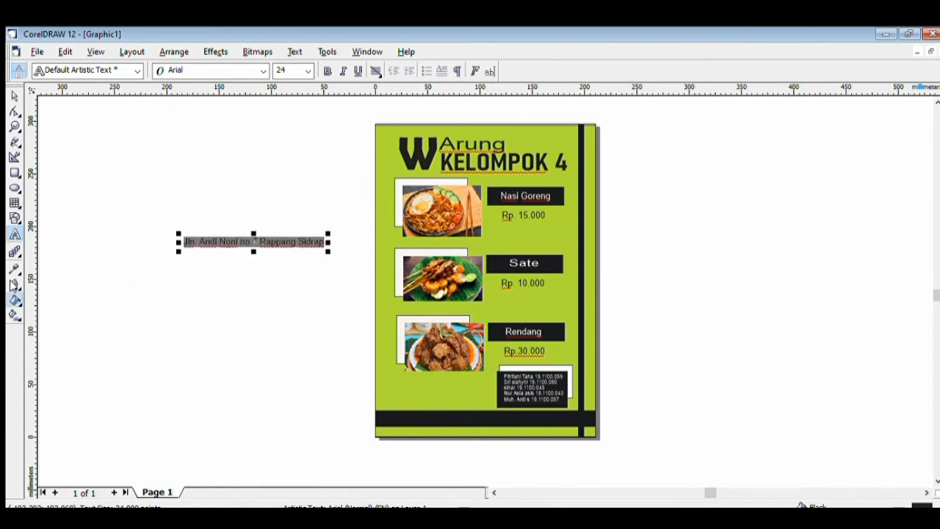
Give the address a dark fill and place it below the Rendang photo, narrowed from both sides
left_click(37, 289)
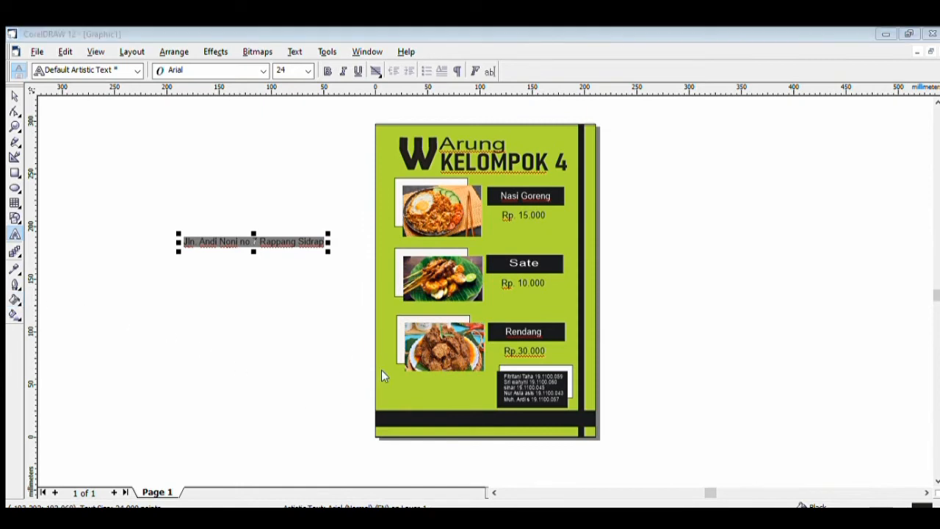
left_click(476, 376)
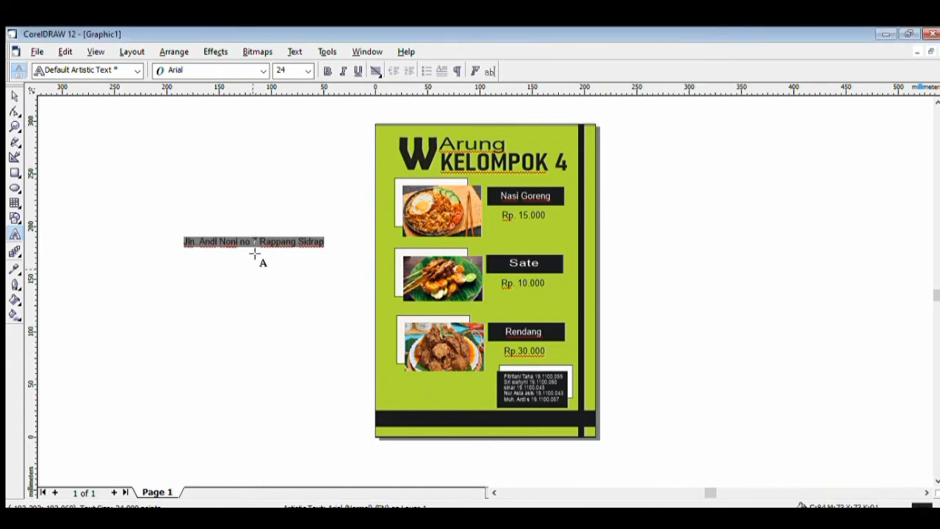
left_click_drag(259, 230, 434, 372)
left_click_drag(356, 373, 381, 373)
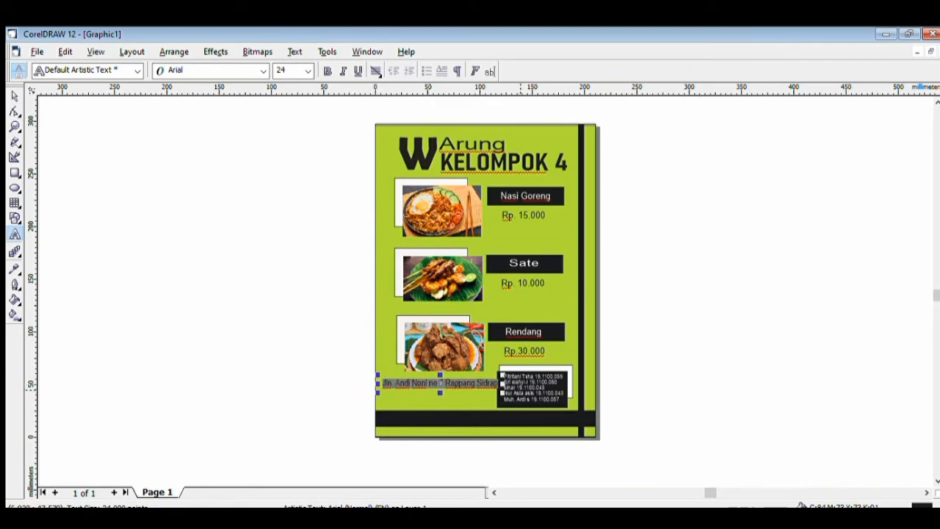
left_click_drag(503, 382, 487, 383)
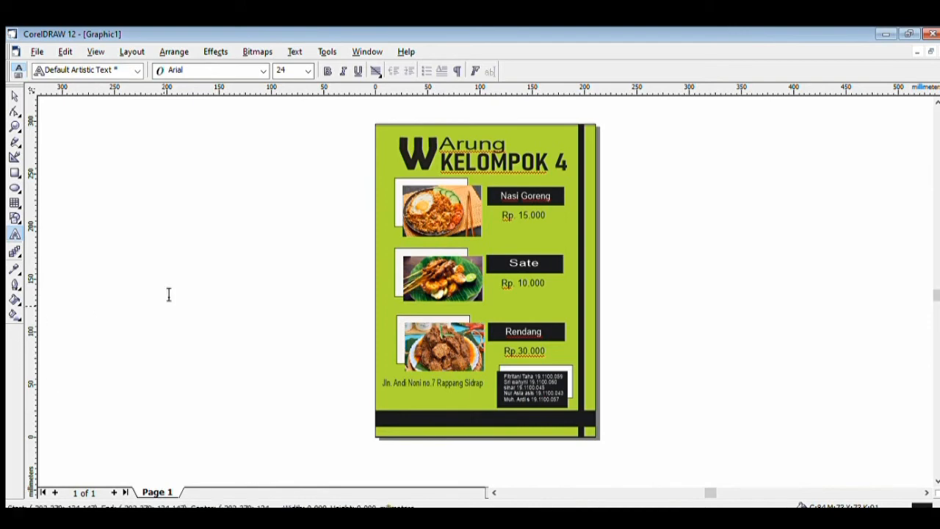
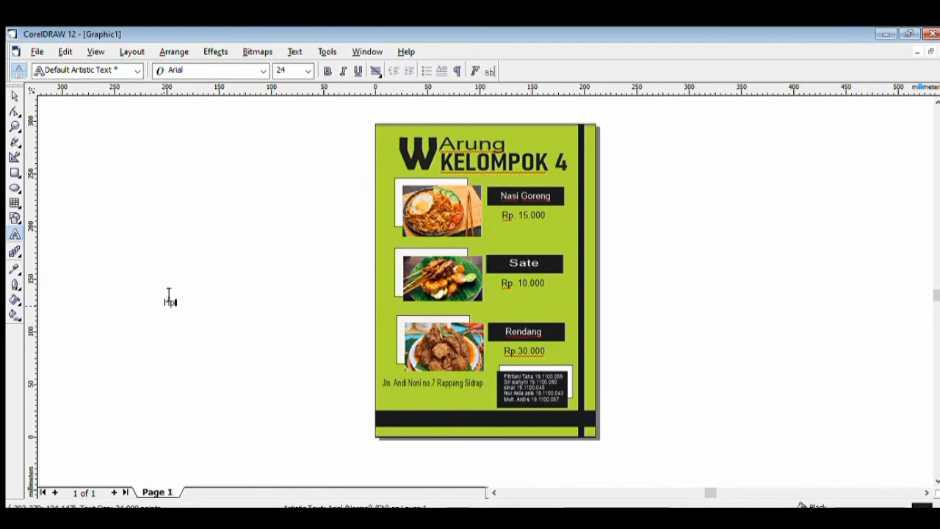
Type the shop's phone number as a text line on the canvas
key("BackSpace")
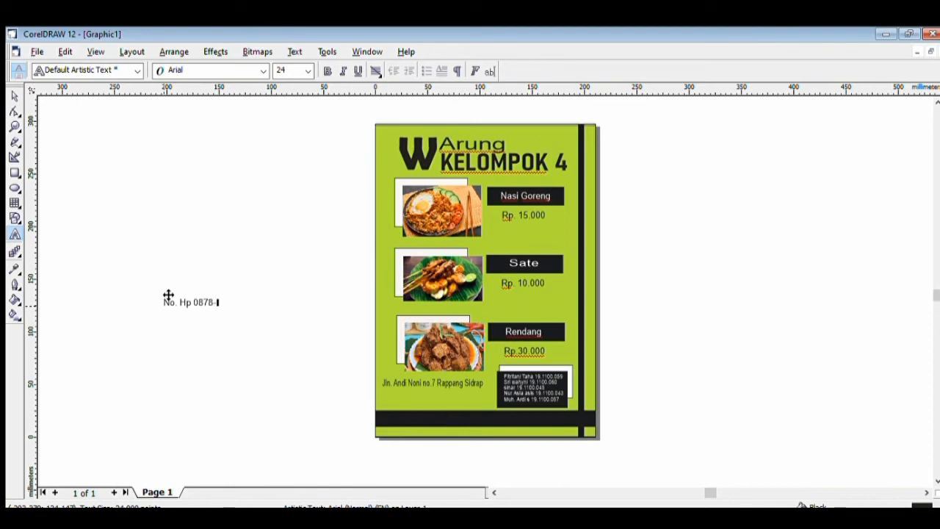
key("BackSpace")
Give the phone line a fill colour and set it in the Algerian font
left_click_drag(168, 294, 258, 300)
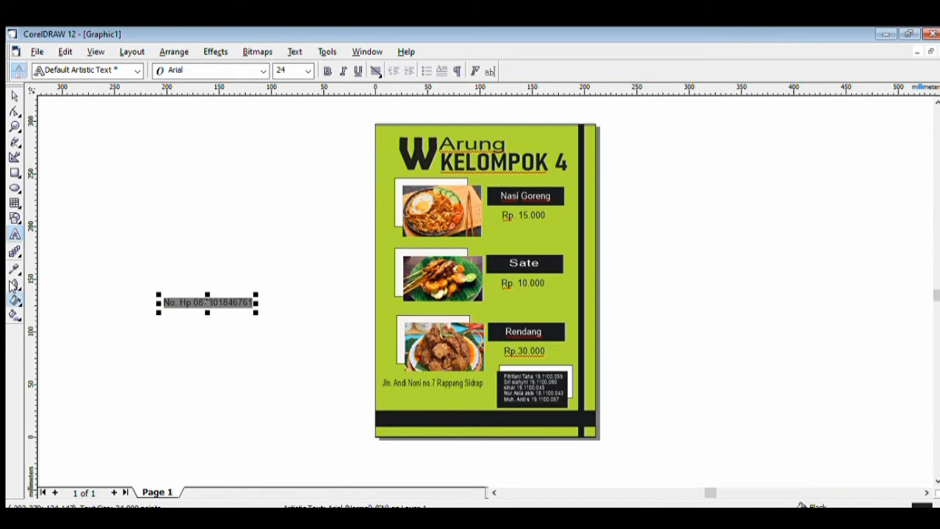
left_click(36, 285)
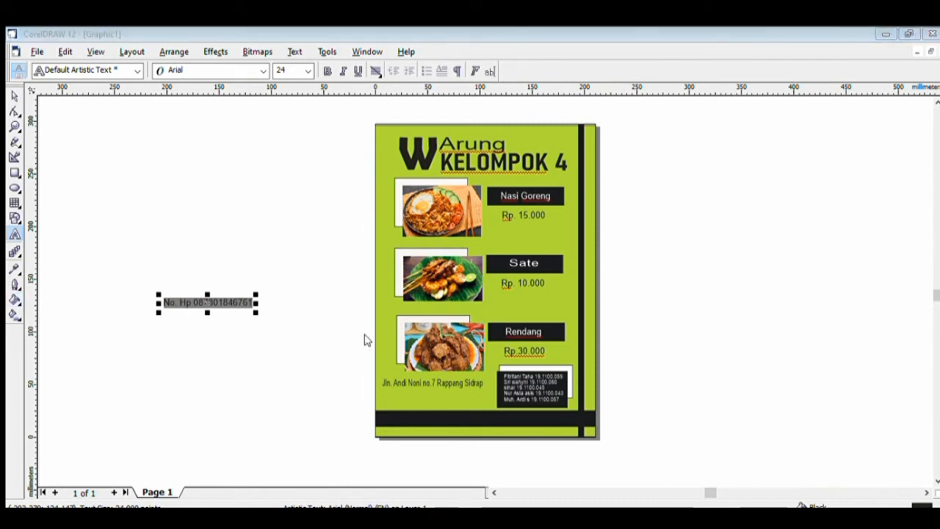
left_click(484, 375)
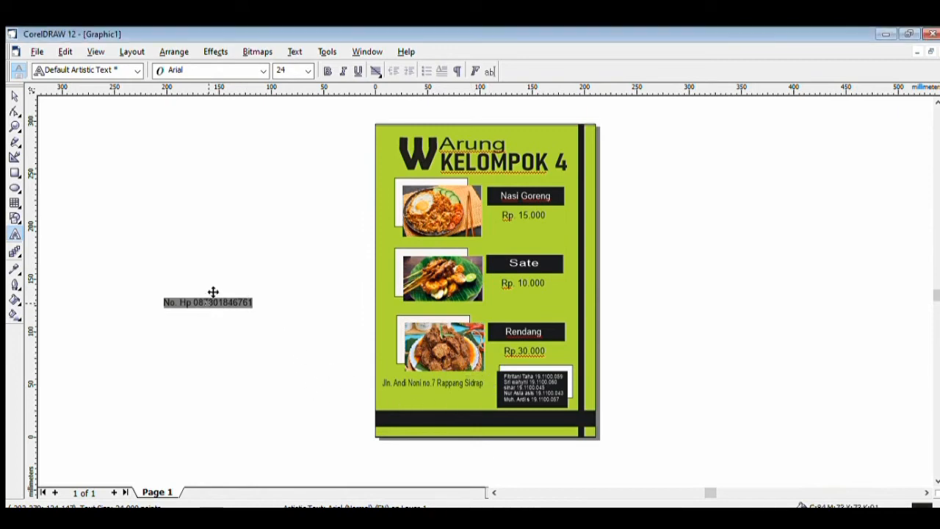
left_click(262, 70)
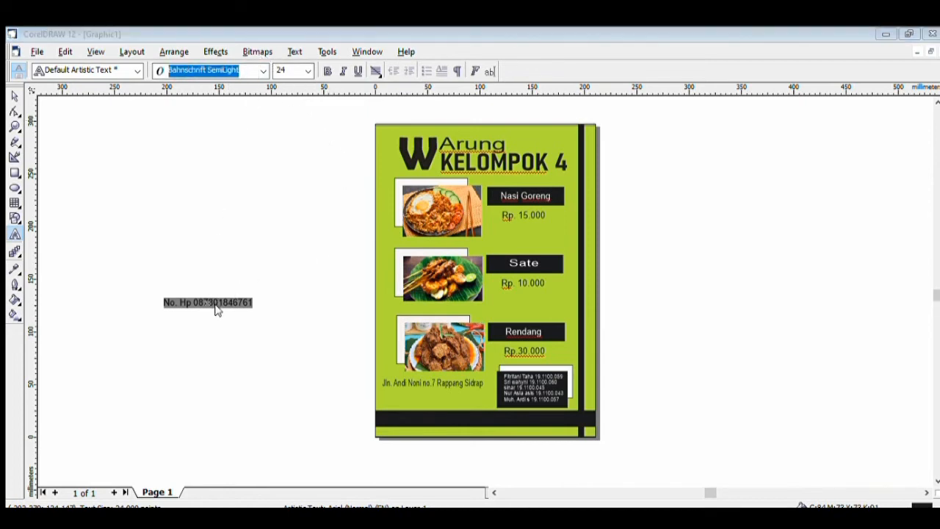
key("Down")
key("Down")
key("Down")
key("Down")
key("Down")
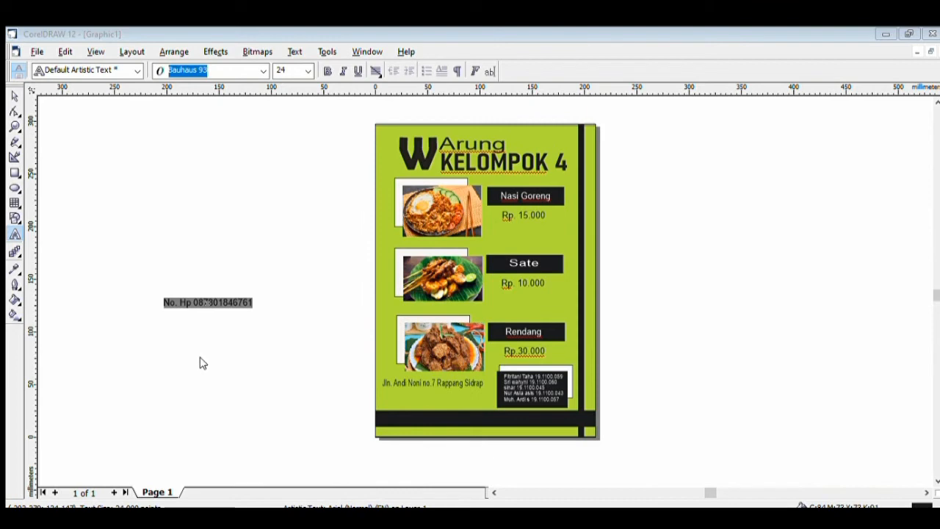
key("Down")
key("Down")
key("Down")
key("Down")
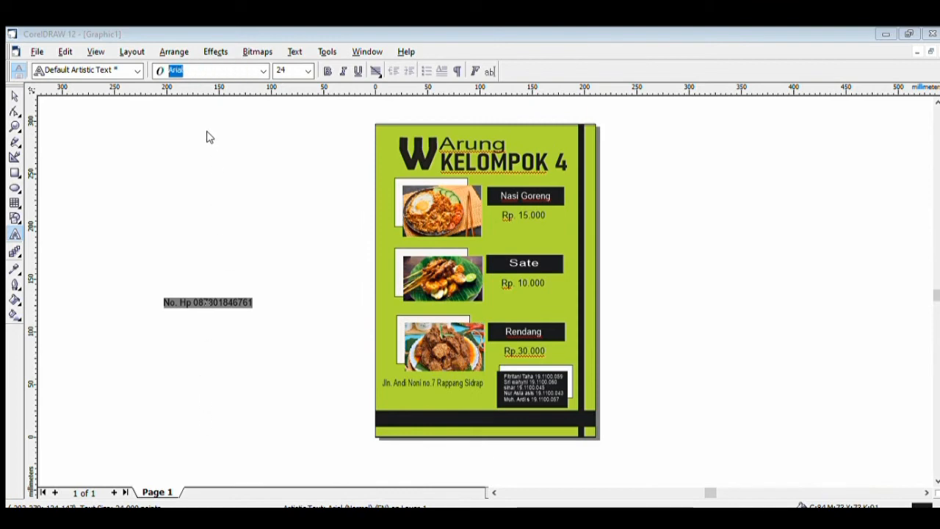
key("Down")
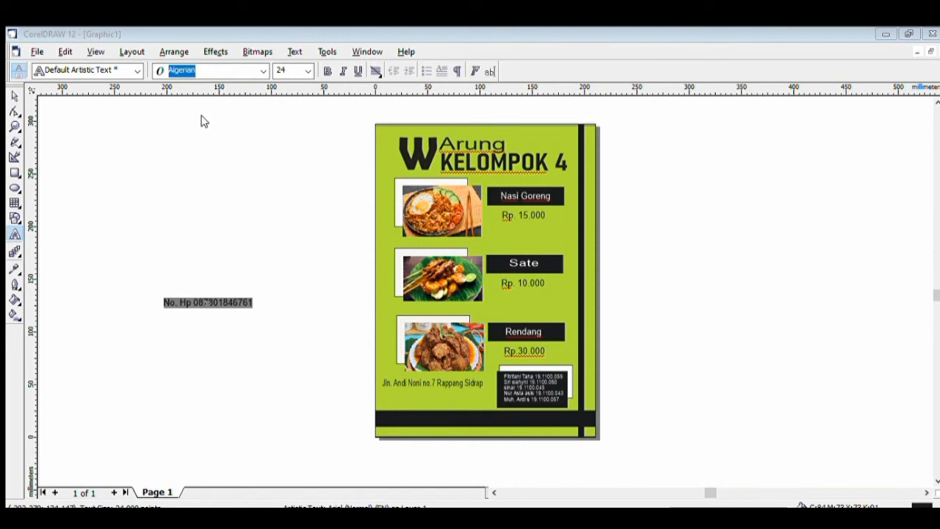
key("Return")
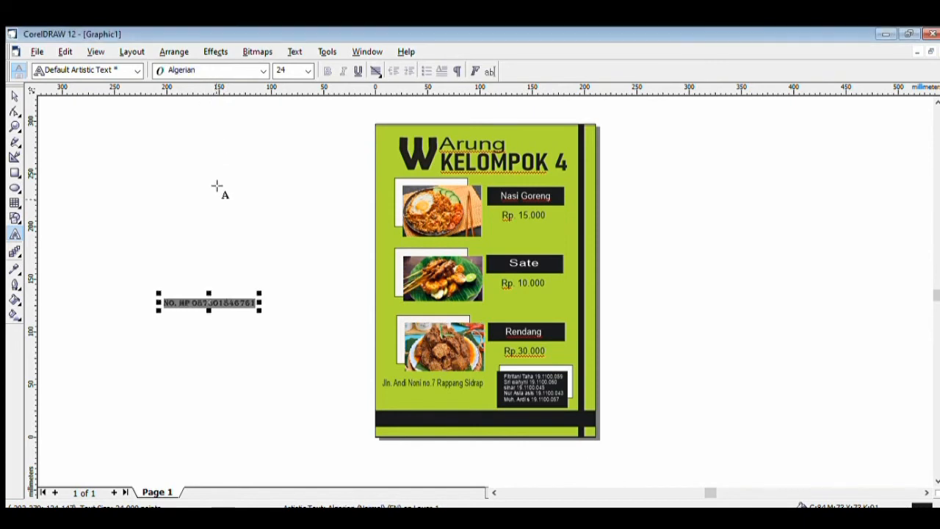
Place the phone line beneath the address and narrow both lines to fit beside the member box
left_click_drag(211, 290, 492, 383)
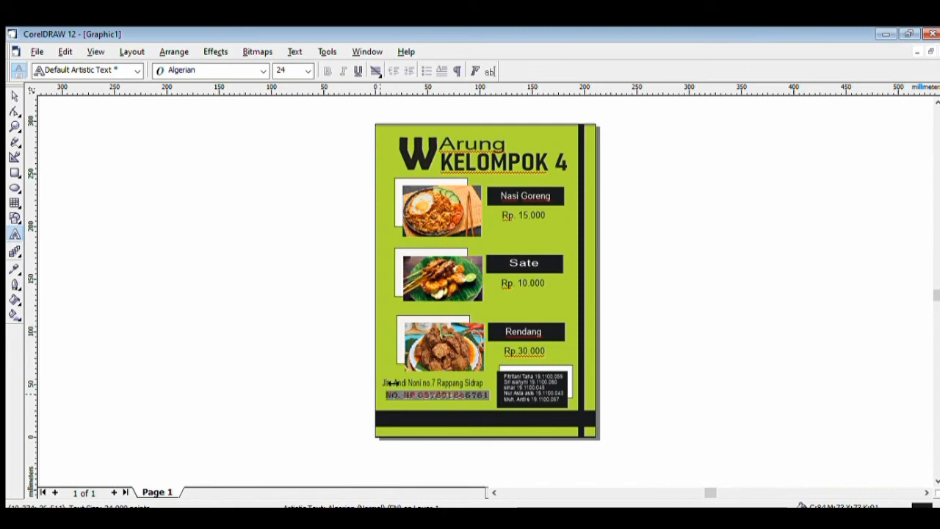
left_click(460, 376)
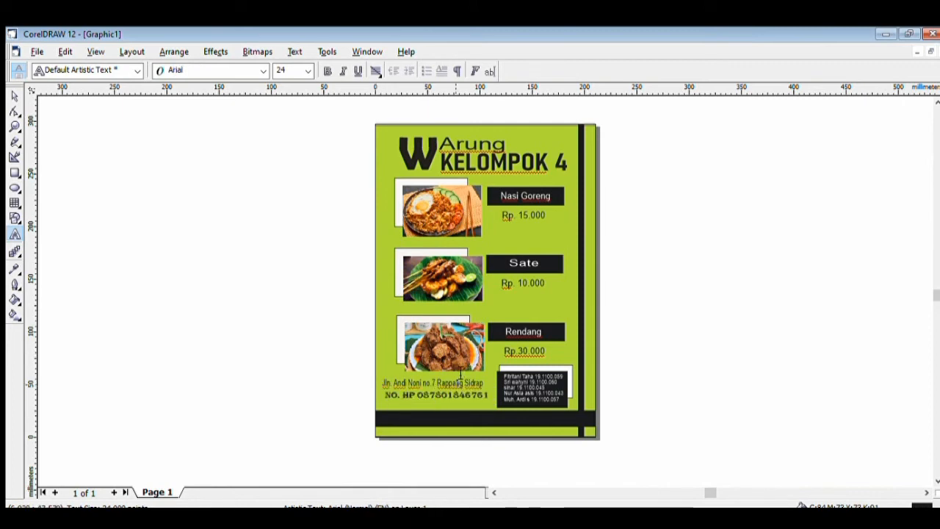
left_click_drag(381, 373, 385, 374)
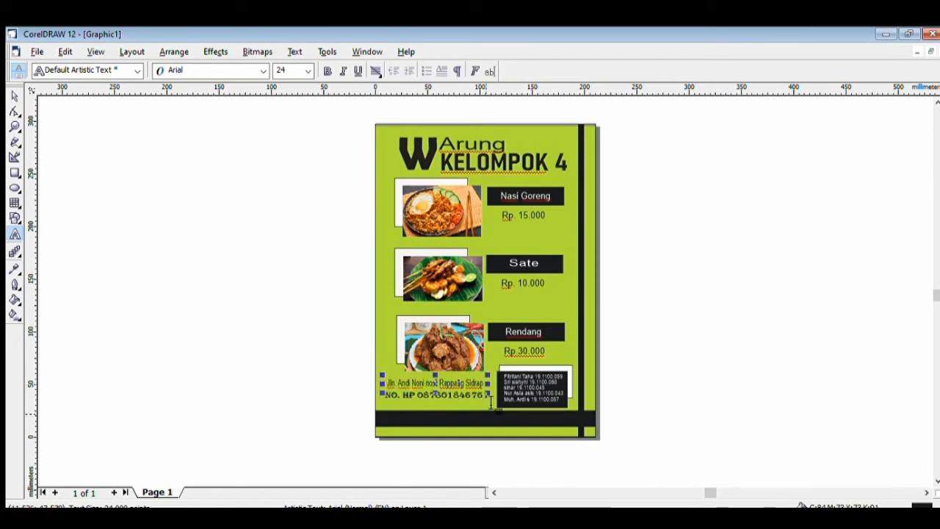
left_click_drag(493, 372, 490, 372)
left_click(735, 370)
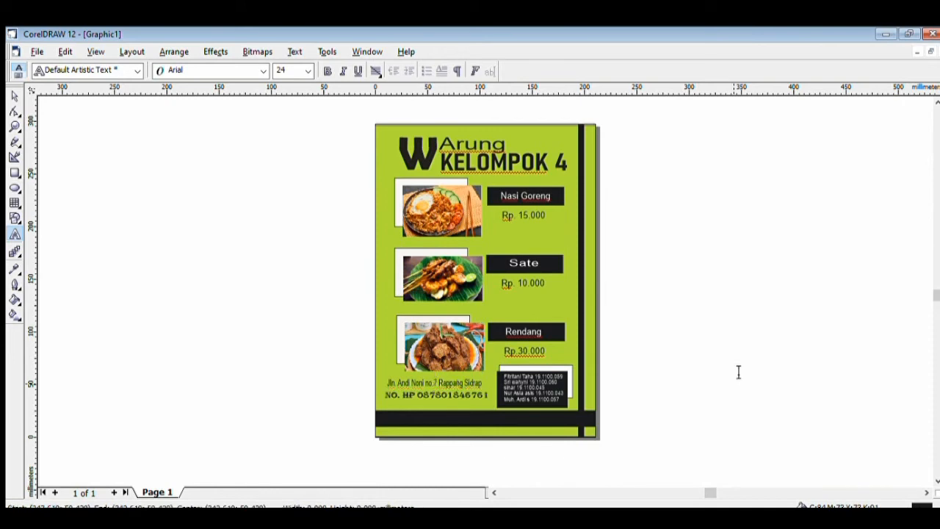